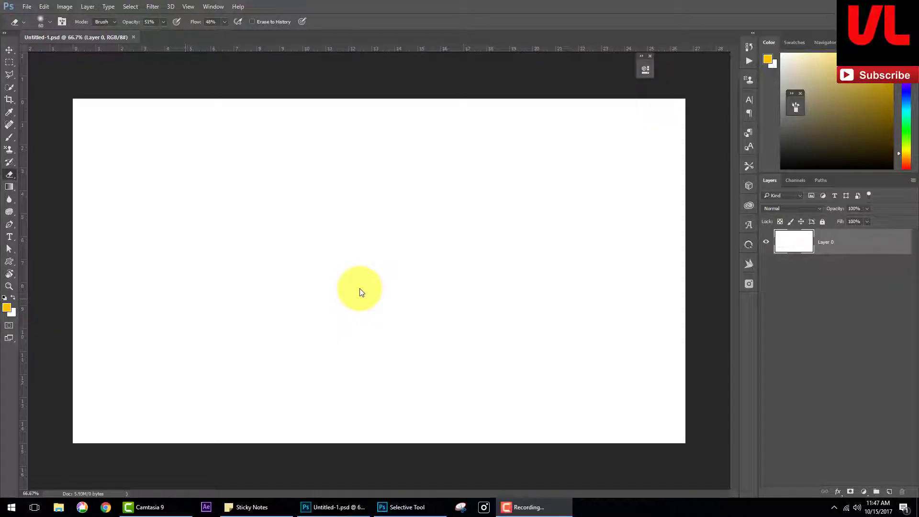
- Open pexels-photo-371085.jpeg as a new document tab beside Untitled-1.psd
{"action": "left_click", "coordinate": [26, 8]}
{"action": "key", "text": "Escape"}
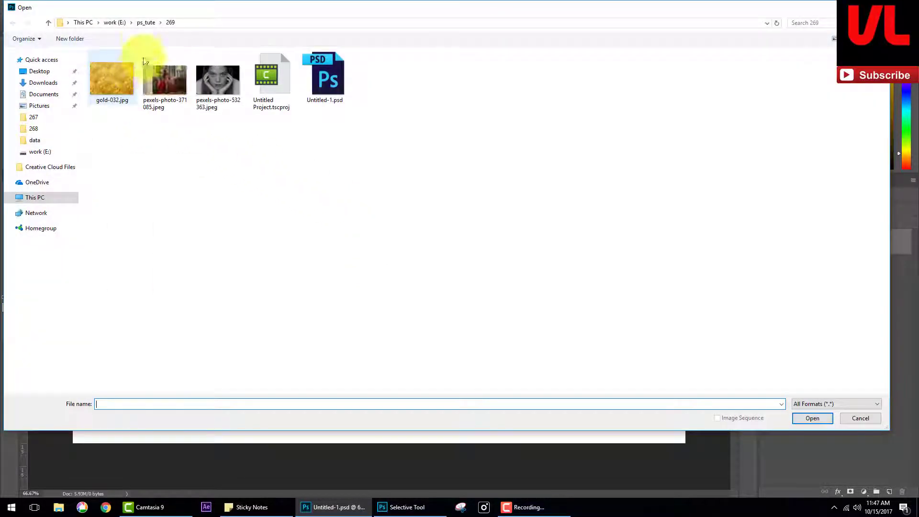
{"action": "double_click", "coordinate": [170, 91]}
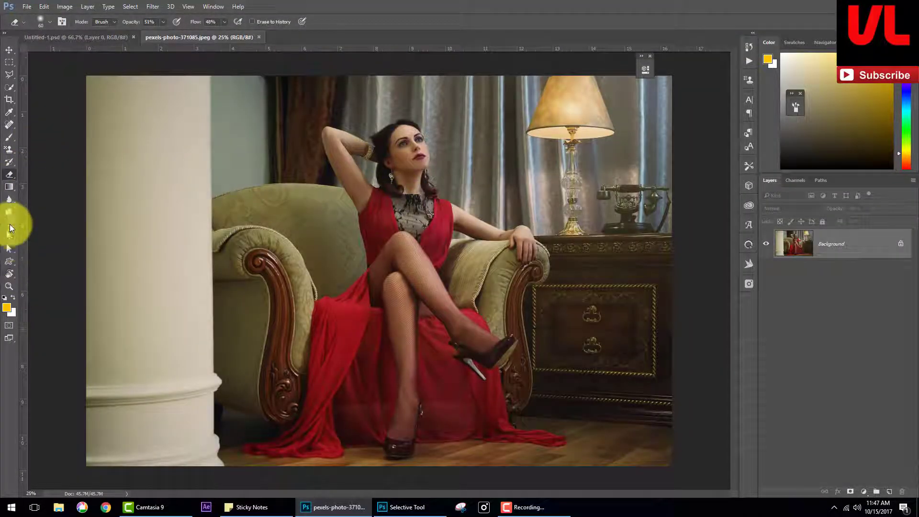
- With the Pen tool, unlock the Background layer and zoom in close on the woman's hairline
{"action": "left_click", "coordinate": [9, 224]}
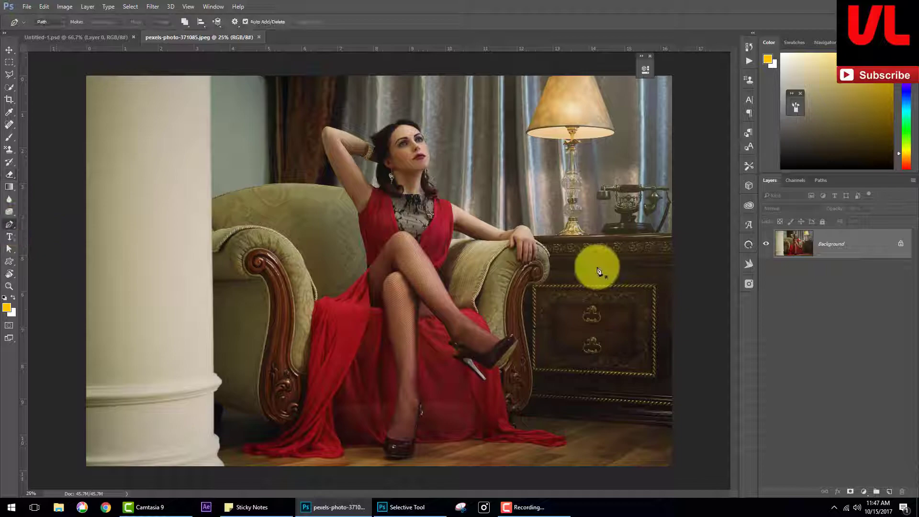
{"action": "left_click", "coordinate": [901, 244]}
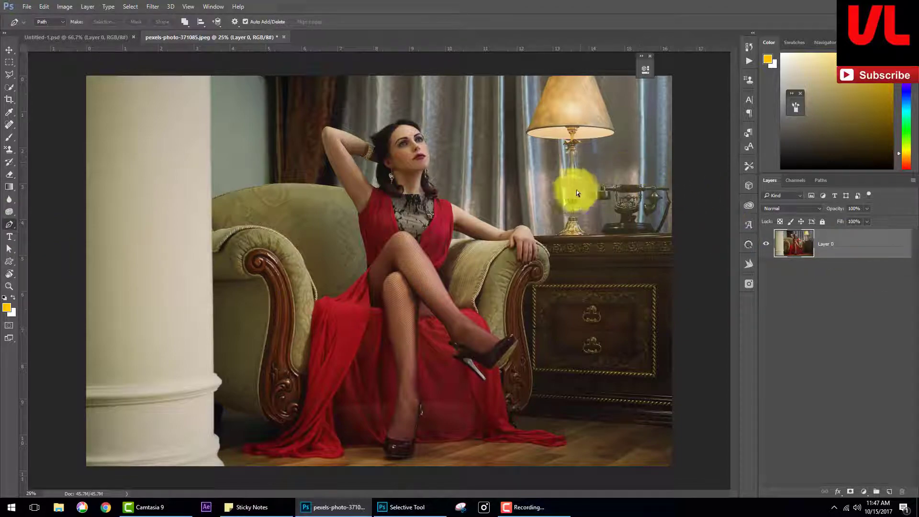
{"action": "key", "text": "ctrl+plus"}
{"action": "key", "text": "ctrl+plus"}
{"action": "left_click_drag", "start_coordinate": [411, 123], "coordinate": [411, 396]}
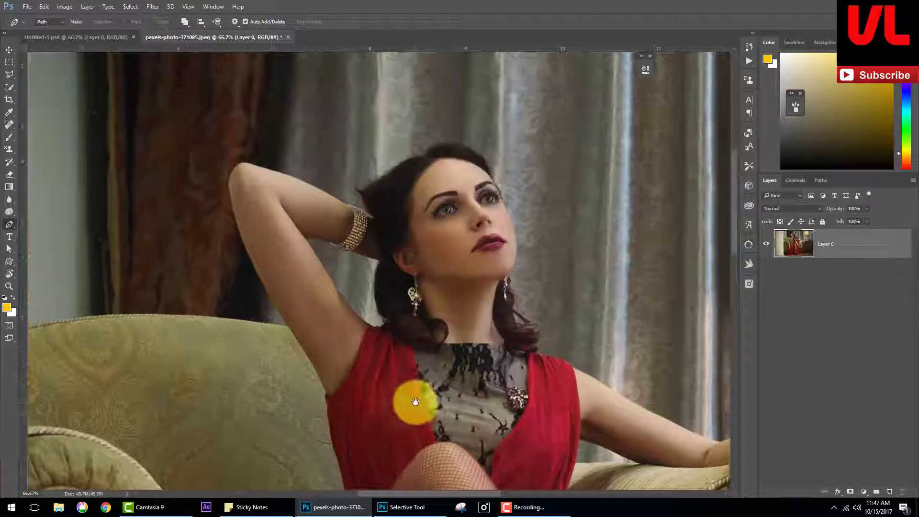
{"action": "left_click_drag", "start_coordinate": [420, 240], "coordinate": [398, 304]}
{"action": "key", "text": "ctrl+plus"}
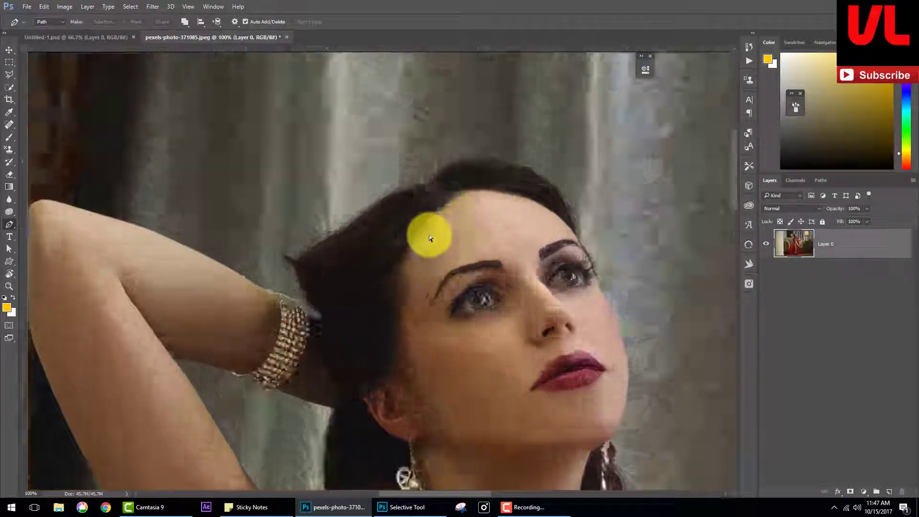
{"action": "key", "text": "ctrl+plus"}
{"action": "key", "text": "ctrl+plus"}
{"action": "left_click_drag", "start_coordinate": [454, 178], "coordinate": [351, 339]}
{"action": "key", "text": "ctrl+plus"}
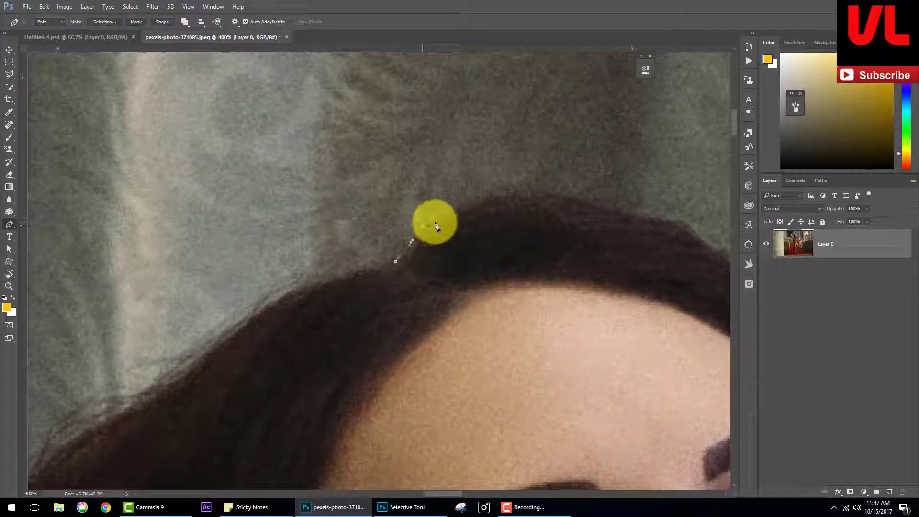
- Trace a Pen path along the hairline and around the fingertips and fingernails
{"action": "left_click_drag", "start_coordinate": [487, 194], "coordinate": [493, 192]}
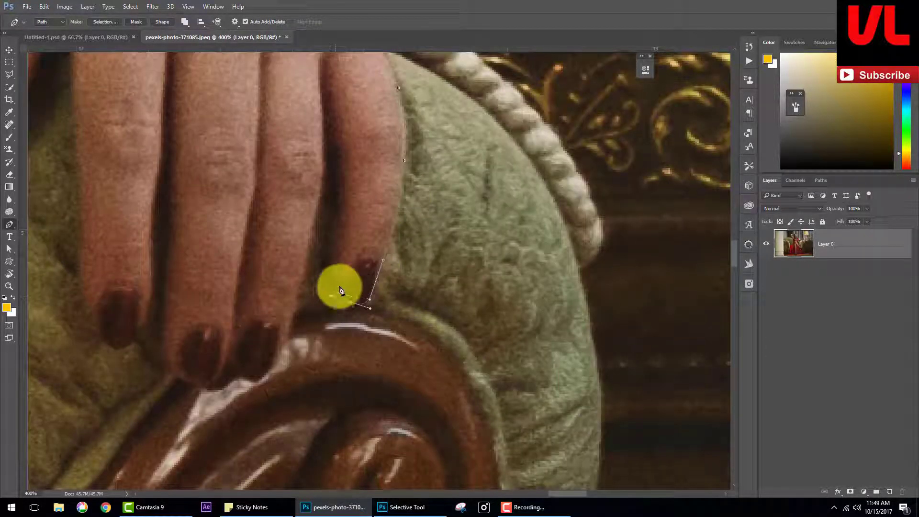
{"action": "left_click", "coordinate": [300, 287]}
{"action": "left_click", "coordinate": [281, 354]}
{"action": "left_click", "coordinate": [243, 377]}
{"action": "left_click", "coordinate": [199, 390]}
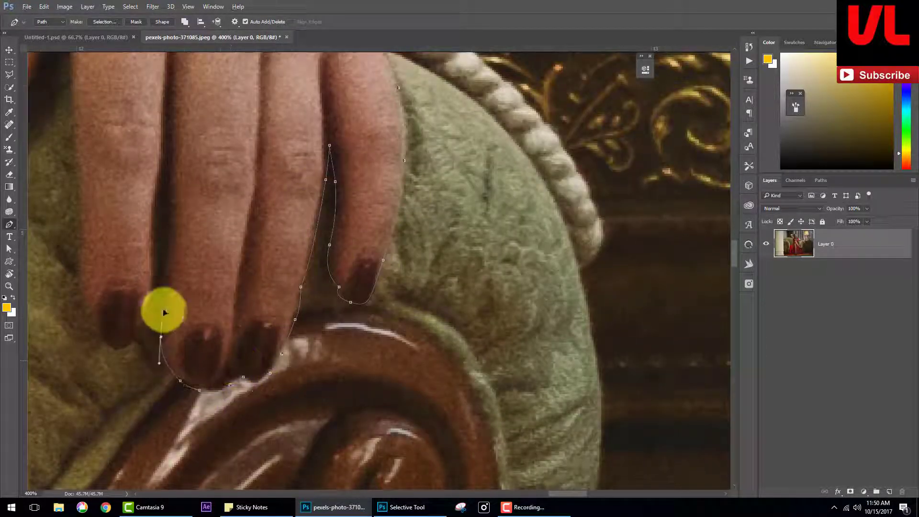
{"action": "left_click", "coordinate": [161, 287]}
{"action": "left_click", "coordinate": [117, 350]}
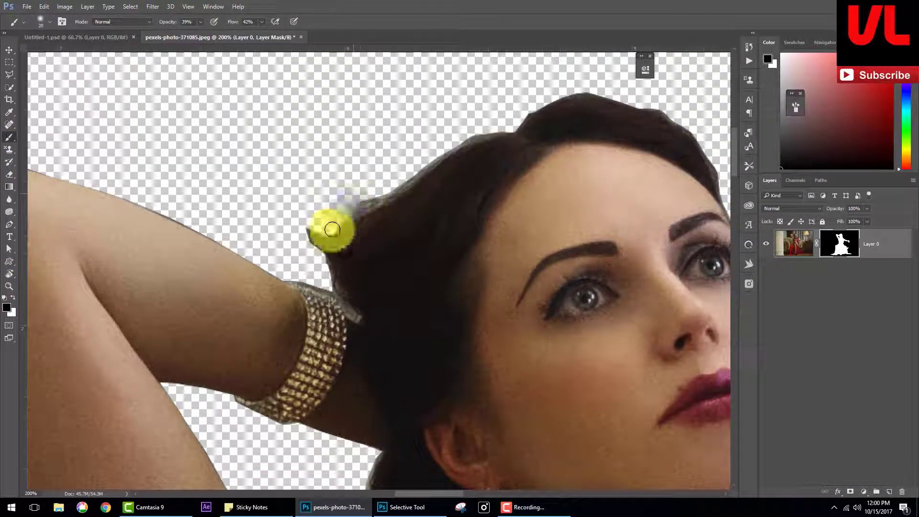
- Zoom in and scroll along the hair edge, then zoom back out to the face and neck
{"action": "scroll", "coordinate": [332, 230], "scroll_direction": "up", "scroll_amount": 3}
{"action": "scroll", "coordinate": [345, 240], "scroll_direction": "right", "scroll_amount": 4}
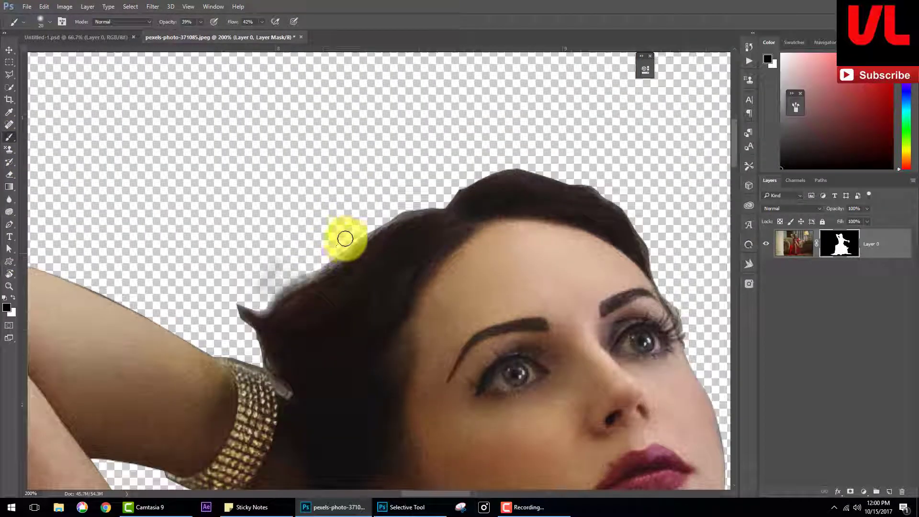
{"action": "key", "text": "ctrl+plus"}
{"action": "scroll", "coordinate": [322, 230], "scroll_direction": "down", "scroll_amount": 5}
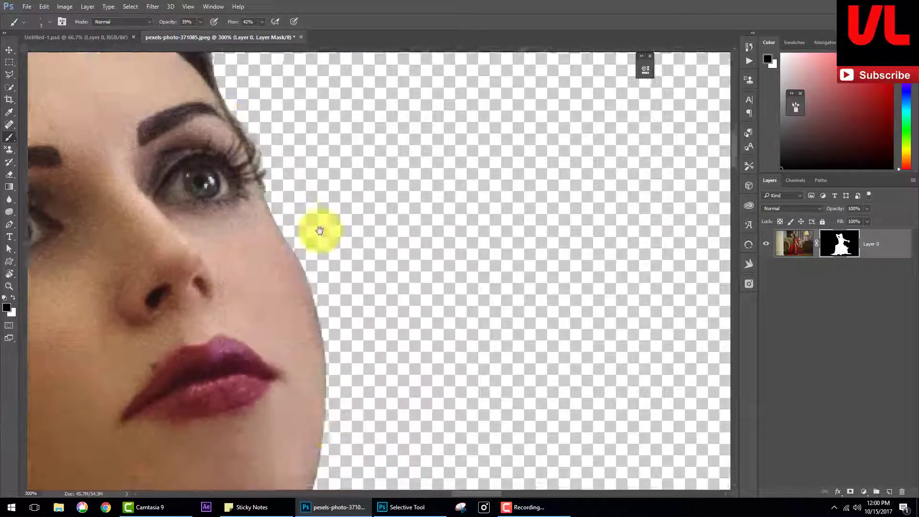
{"action": "scroll", "coordinate": [352, 158], "scroll_direction": "down", "scroll_amount": 5}
{"action": "scroll", "coordinate": [441, 292], "scroll_direction": "down", "scroll_amount": 2}
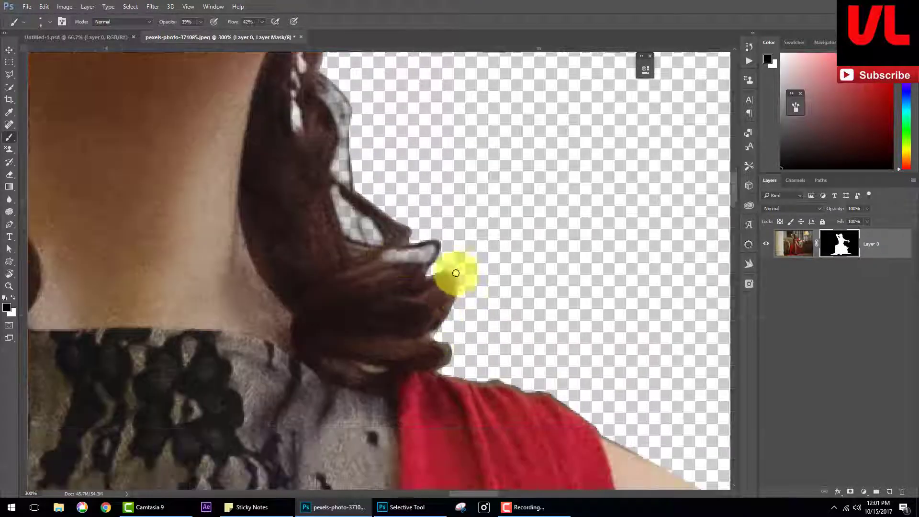
{"action": "scroll", "coordinate": [407, 283], "scroll_direction": "down", "scroll_amount": 3}
{"action": "scroll", "coordinate": [407, 282], "scroll_direction": "right", "scroll_amount": 3}
{"action": "scroll", "coordinate": [335, 275], "scroll_direction": "right", "scroll_amount": 4}
{"action": "scroll", "coordinate": [335, 275], "scroll_direction": "down", "scroll_amount": 2}
{"action": "key", "text": "ctrl+minus"}
{"action": "scroll", "coordinate": [255, 310], "scroll_direction": "down", "scroll_amount": 5}
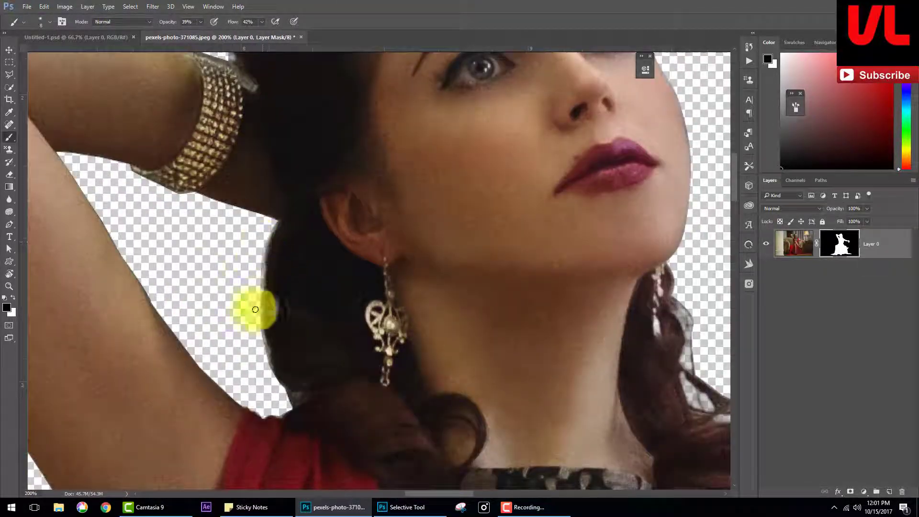
- Paint the lower dress faintly see-through on the mask with an enlarged low-strength brush
{"action": "key", "text": "ctrl+minus"}
{"action": "key", "text": "ctrl+minus"}
{"action": "scroll", "coordinate": [410, 340], "scroll_direction": "down", "scroll_amount": 10}
{"action": "key", "text": "ctrl+plus"}
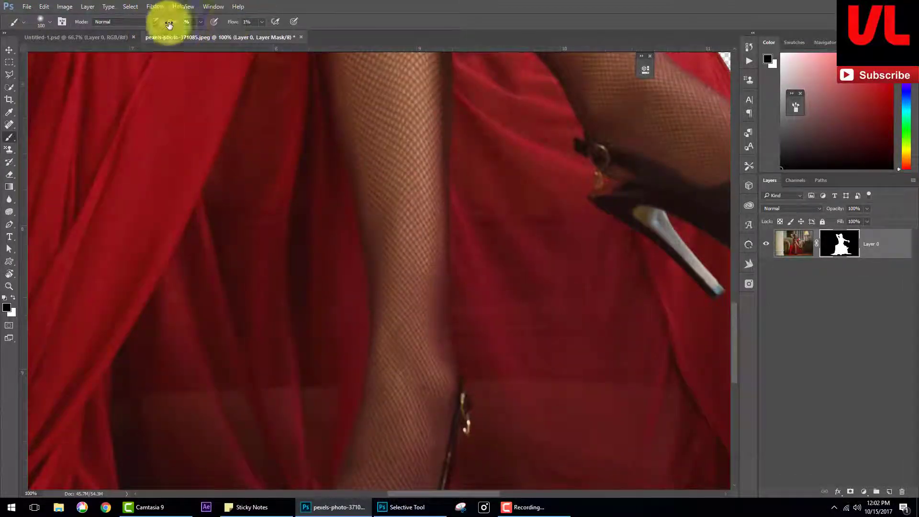
{"action": "key", "text": "ctrl+minus"}
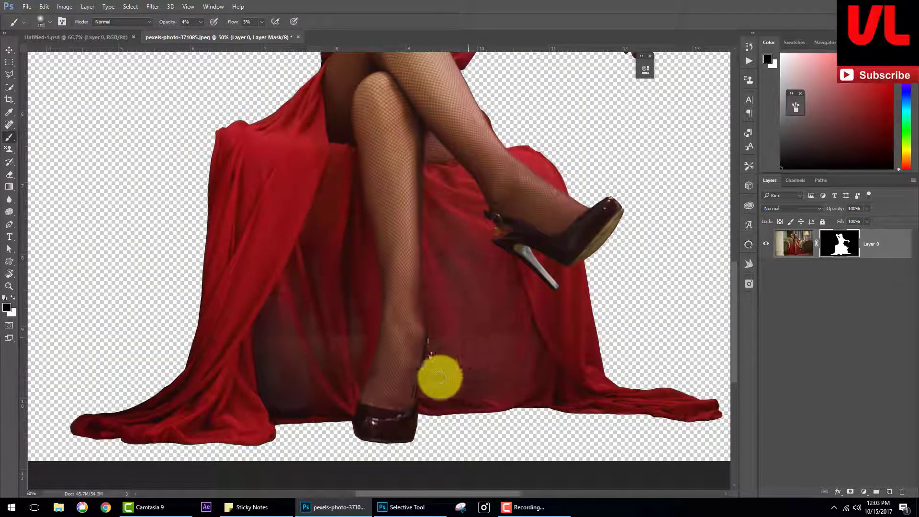
{"action": "key", "text": "bracketright"}
{"action": "key", "text": "bracketright"}
{"action": "key", "text": "bracketright"}
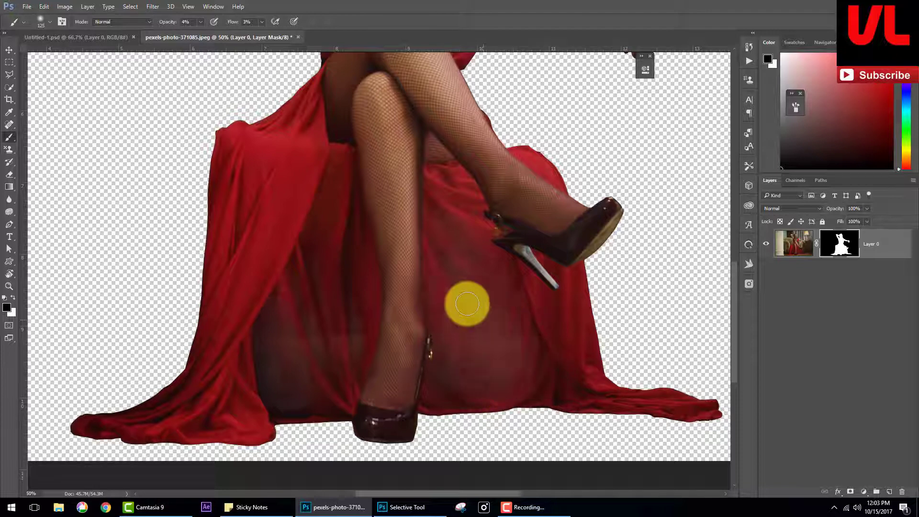
{"action": "mouse_move", "coordinate": [467, 303]}
{"action": "left_mouse_down"}
{"action": "mouse_move", "coordinate": [455, 359]}
{"action": "mouse_move", "coordinate": [455, 263]}
{"action": "mouse_move", "coordinate": [431, 209]}
{"action": "mouse_move", "coordinate": [421, 363]}
{"action": "left_mouse_up"}
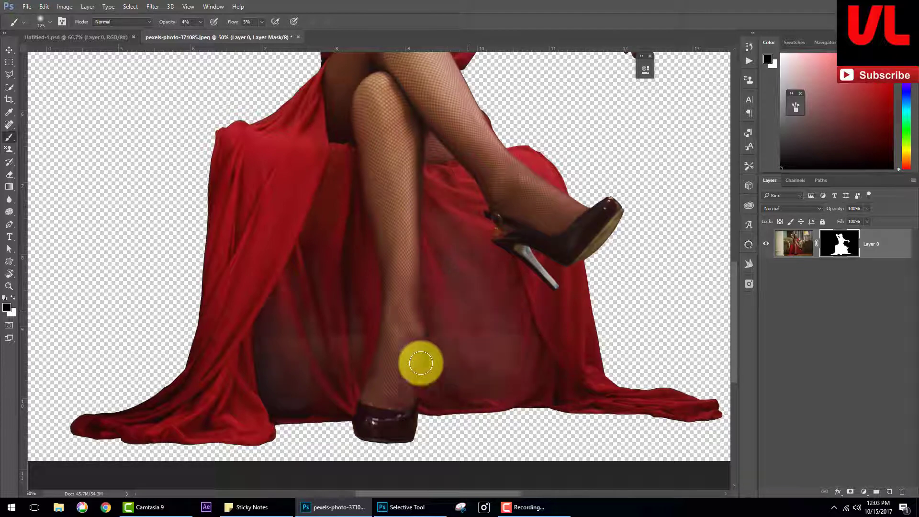
{"action": "key", "text": "ctrl+minus"}
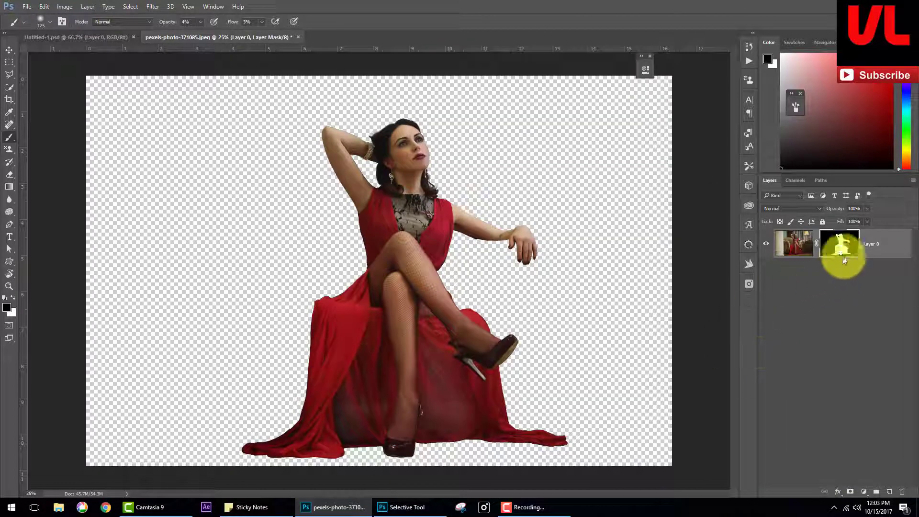
{"action": "right_click", "coordinate": [844, 260]}
- Apply the layer mask and drag the cut-out woman onto the Untitled-1 canvas
{"action": "left_click", "coordinate": [831, 287]}
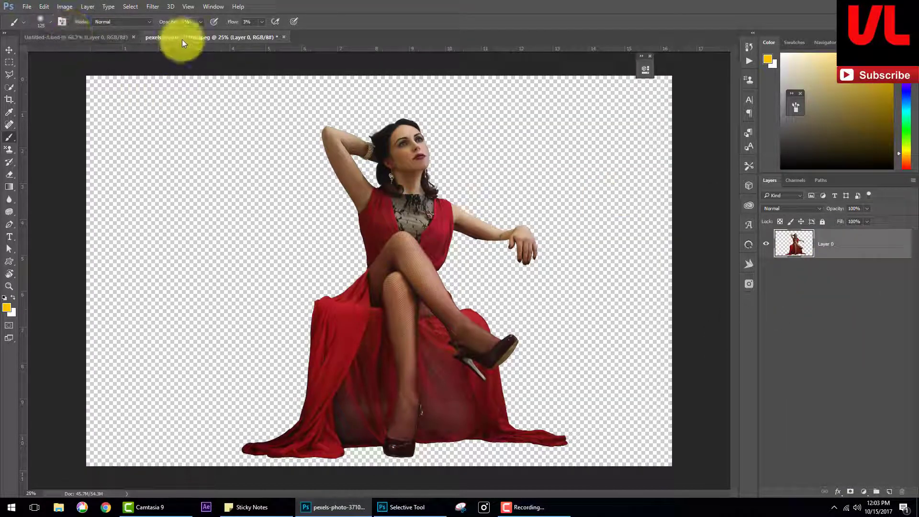
{"action": "left_click_drag", "start_coordinate": [181, 39], "coordinate": [191, 67]}
{"action": "left_click", "coordinate": [9, 49]}
{"action": "left_click_drag", "start_coordinate": [492, 365], "coordinate": [168, 328]}
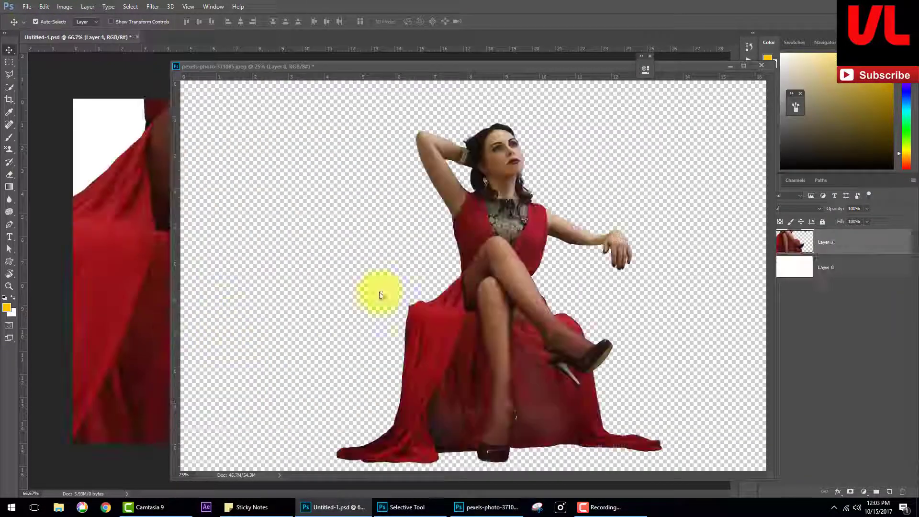
{"action": "left_click", "coordinate": [730, 65]}
{"action": "left_click_drag", "start_coordinate": [273, 195], "coordinate": [424, 308]}
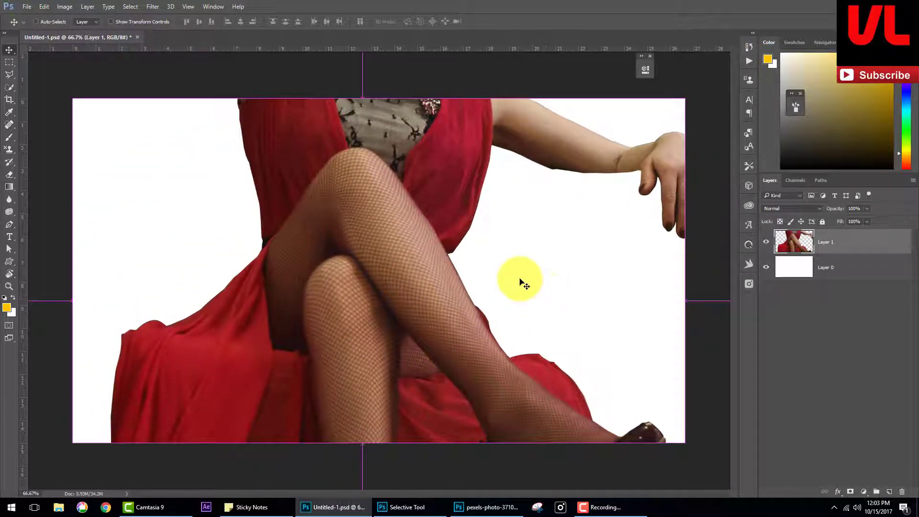
- Convert the woman's layer to a smart object, scale it to about 34% and centre it
{"action": "right_click", "coordinate": [413, 237]}
{"action": "right_click", "coordinate": [798, 239]}
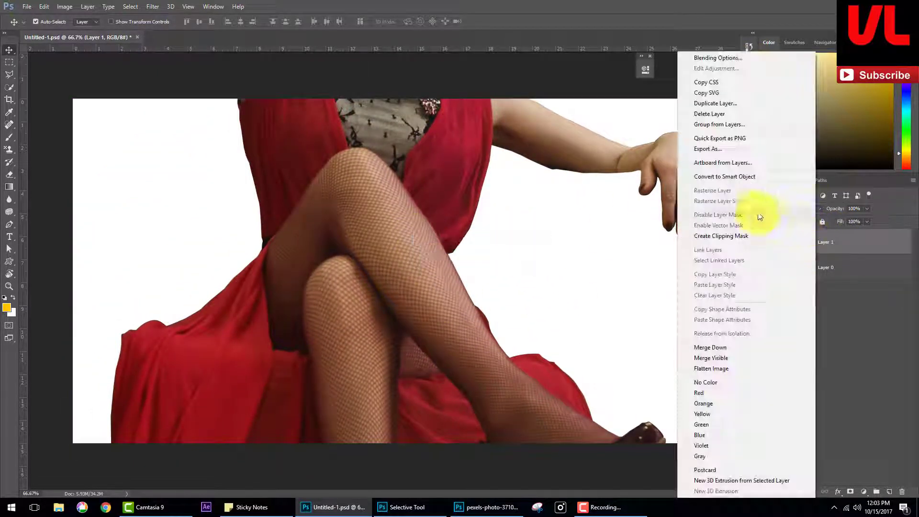
{"action": "left_click", "coordinate": [732, 176]}
{"action": "key", "text": "ctrl+t"}
{"action": "left_click_drag", "start_coordinate": [421, 277], "coordinate": [469, 277]}
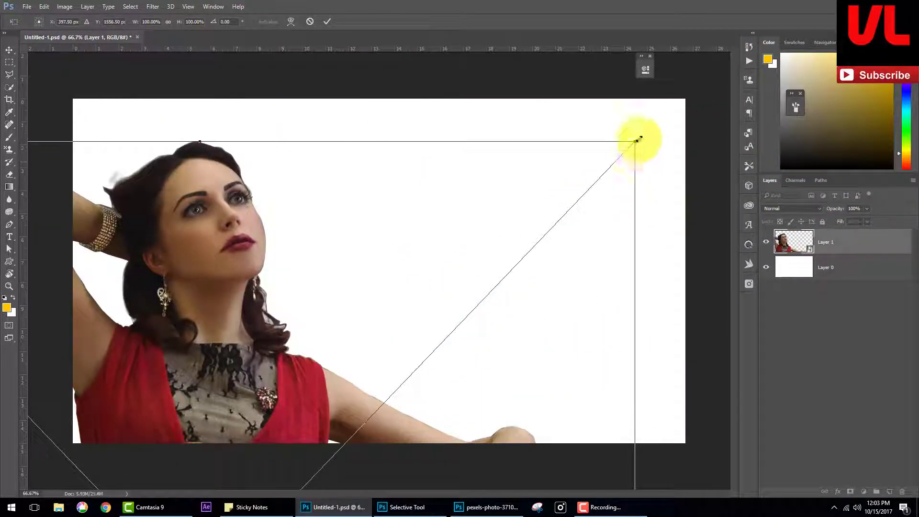
{"action": "mouse_move", "coordinate": [636, 142]}
{"action": "left_mouse_down"}
{"action": "mouse_move", "coordinate": [349, 383]}
{"action": "mouse_move", "coordinate": [585, 117]}
{"action": "mouse_move", "coordinate": [537, 179]}
{"action": "left_mouse_up"}
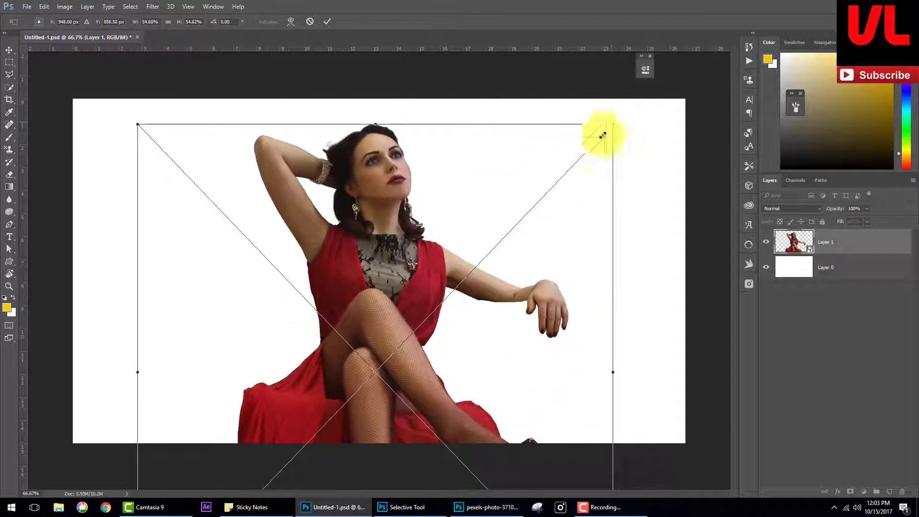
{"action": "left_click_drag", "start_coordinate": [601, 133], "coordinate": [524, 199]}
{"action": "left_click_drag", "start_coordinate": [484, 238], "coordinate": [489, 217]}
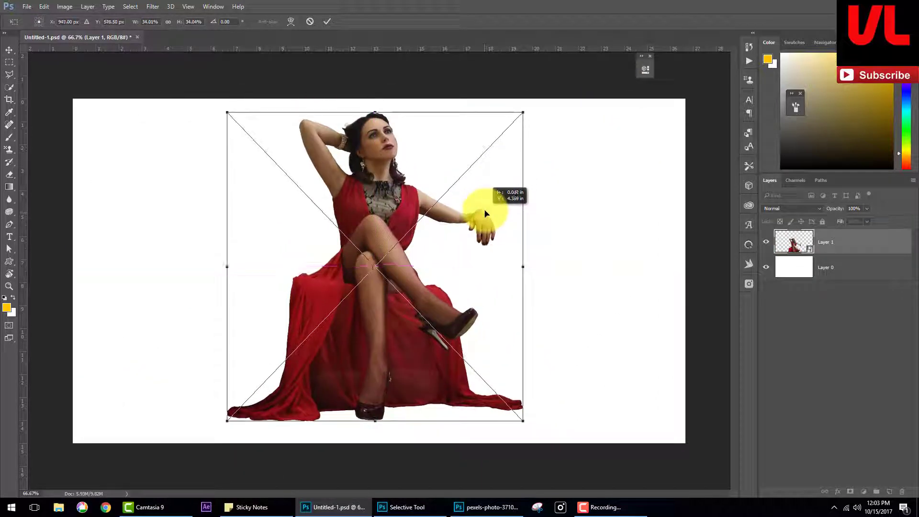
{"action": "key", "text": "Return"}
- Fill the white background layer with dark red #790000
{"action": "left_click", "coordinate": [833, 268]}
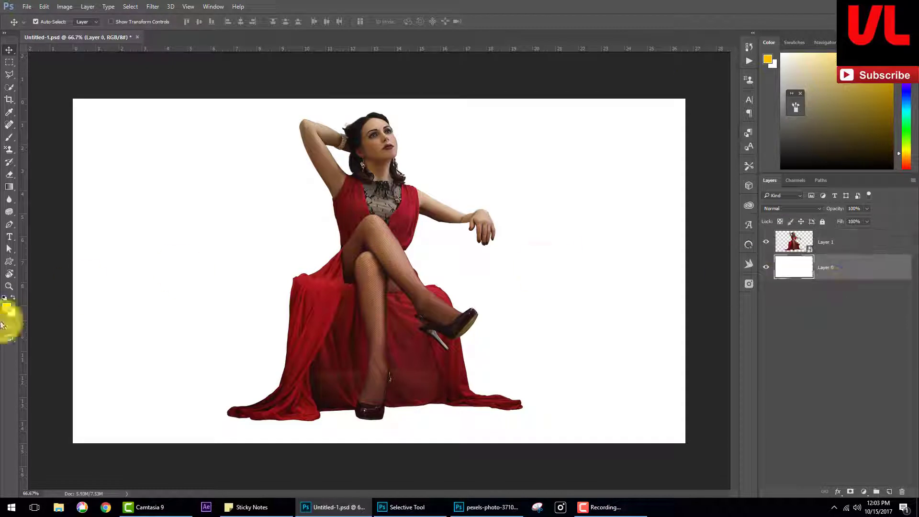
{"action": "left_click", "coordinate": [6, 308]}
{"action": "left_click", "coordinate": [707, 248]}
{"action": "left_click", "coordinate": [695, 308]}
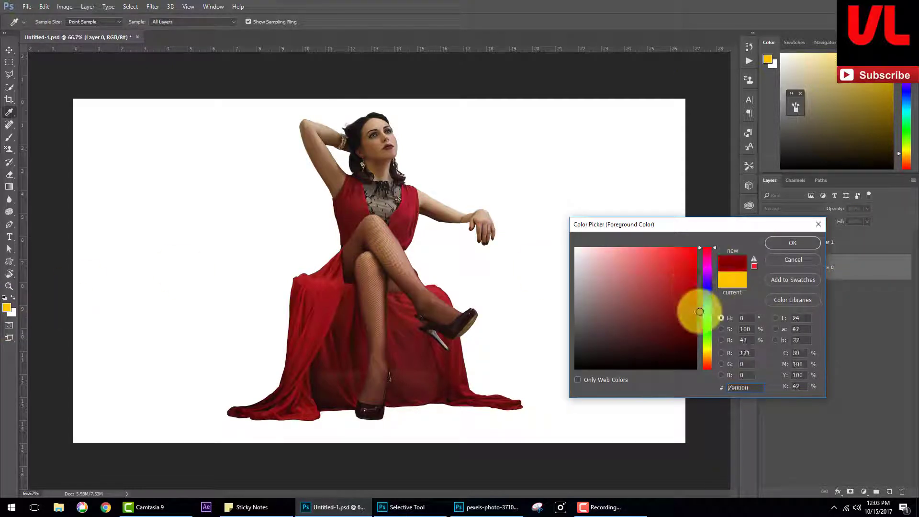
{"action": "left_click", "coordinate": [773, 245]}
{"action": "key", "text": "alt+BackSpace"}
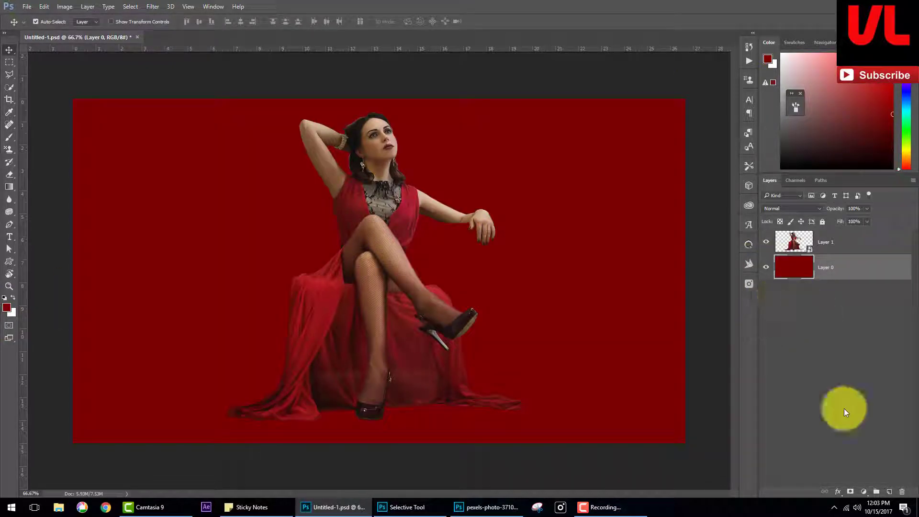
- Add a new empty layer and set the foreground colour to a pink-red
{"action": "left_click", "coordinate": [891, 491]}
{"action": "left_click", "coordinate": [7, 308]}
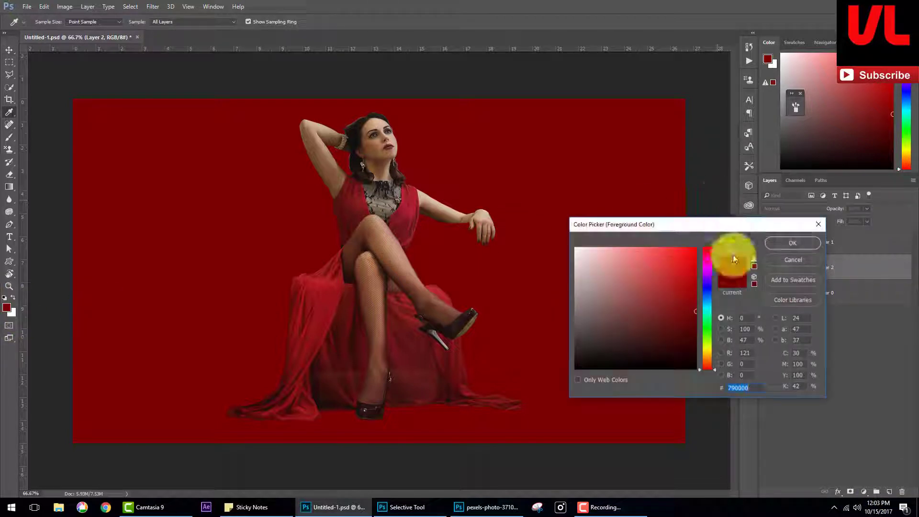
{"action": "left_click", "coordinate": [708, 254]}
{"action": "left_click", "coordinate": [691, 276]}
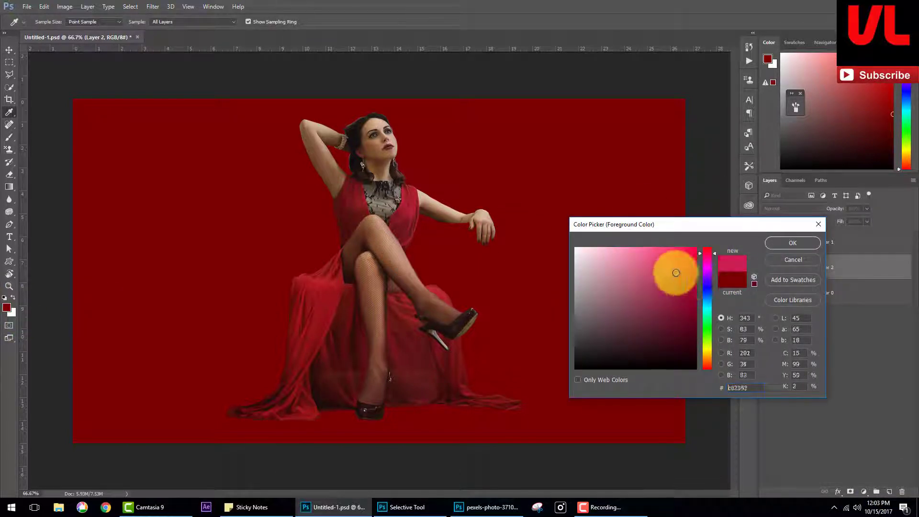
{"action": "left_click", "coordinate": [780, 248]}
{"action": "left_click", "coordinate": [9, 137]}
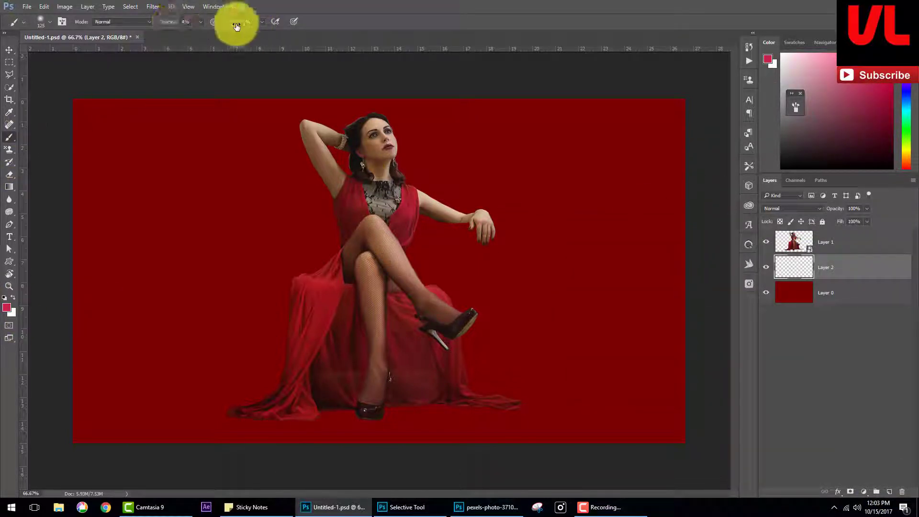
- Paint a soft pink glow on Layer 2 with a 700 px brush at 100% opacity
{"action": "key", "text": "bracketright"}
{"action": "key", "text": "bracketright"}
{"action": "key", "text": "bracketright"}
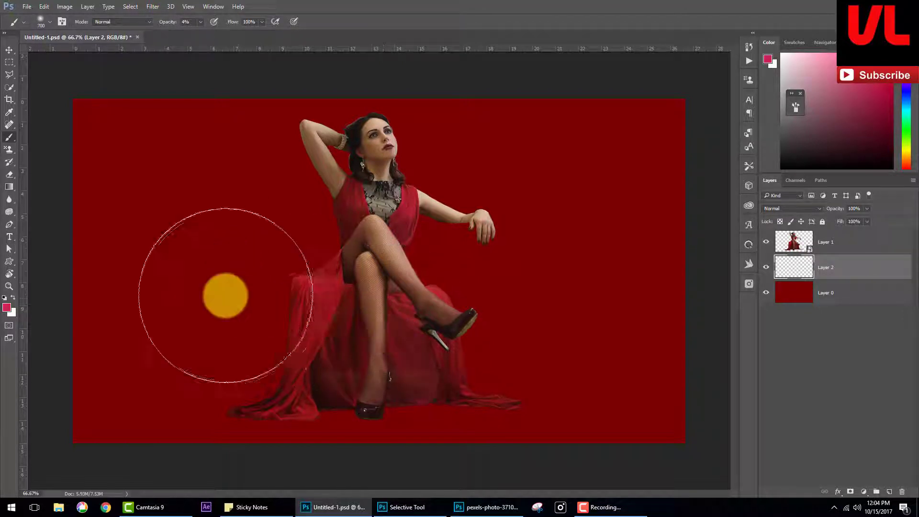
{"action": "key", "text": "0"}
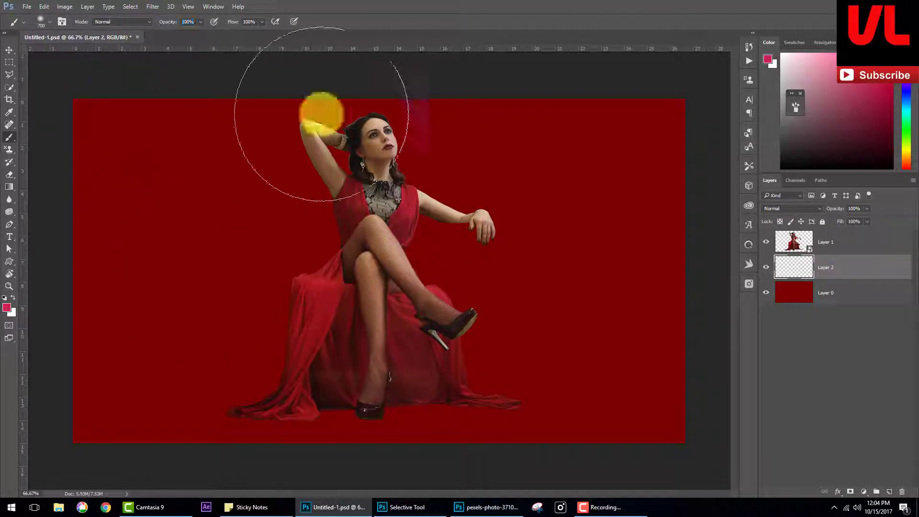
{"action": "left_click", "coordinate": [234, 267]}
- Distort and perspective-transform the glow into a thin patch flat on the floor
{"action": "key", "text": "ctrl+t"}
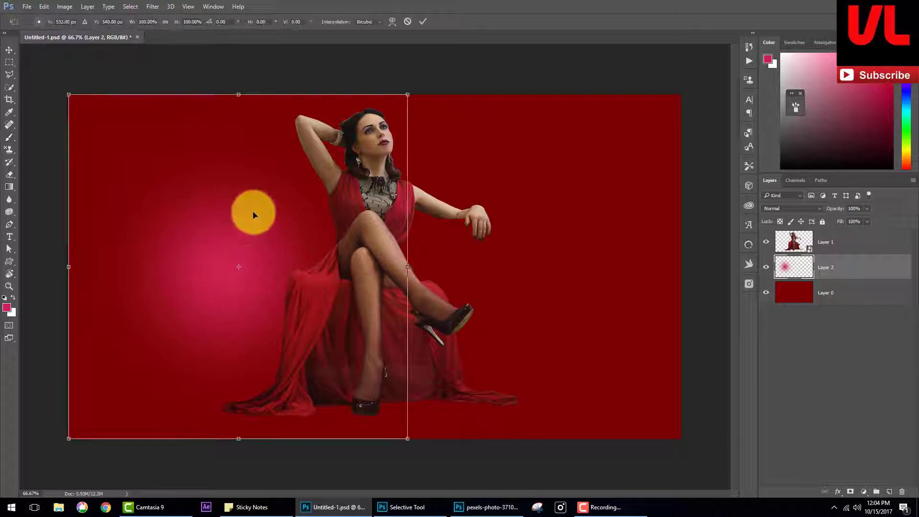
{"action": "right_click", "coordinate": [253, 212]}
{"action": "left_click", "coordinate": [294, 265]}
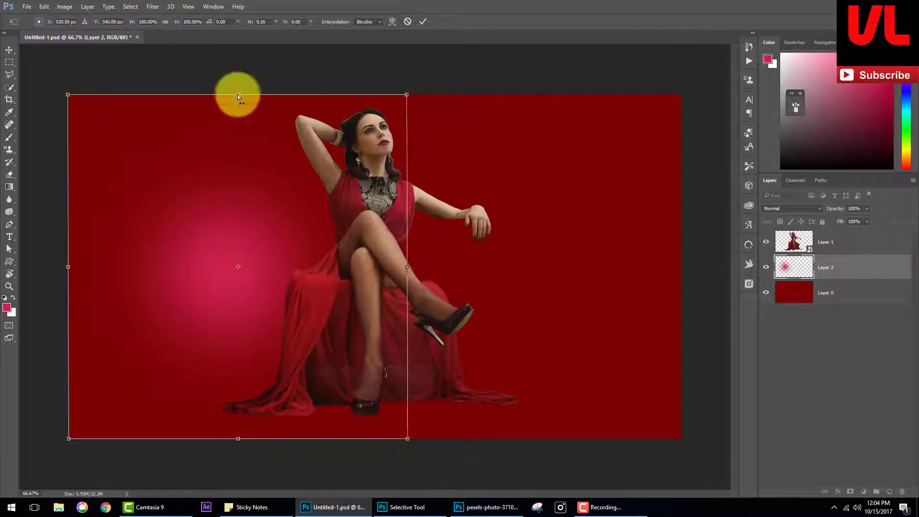
{"action": "left_click_drag", "start_coordinate": [238, 95], "coordinate": [239, 262]}
{"action": "right_click", "coordinate": [252, 167]}
{"action": "left_click", "coordinate": [263, 146]}
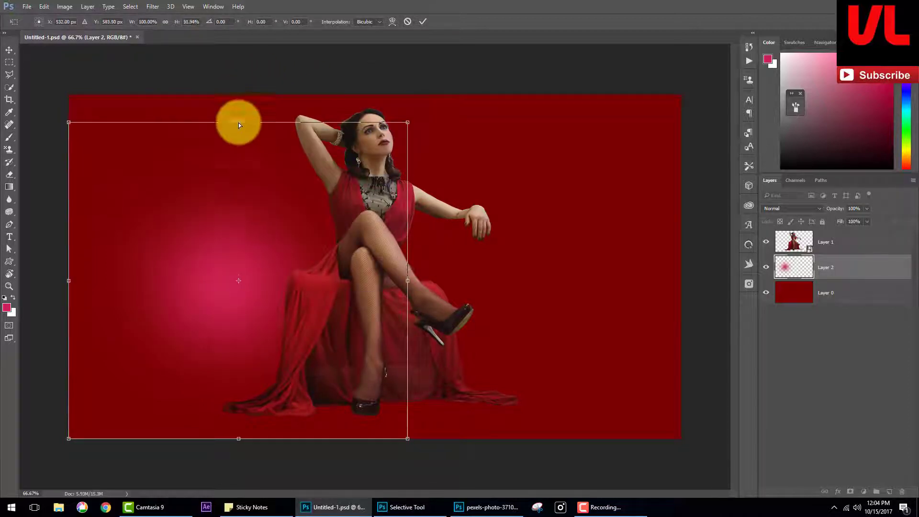
{"action": "left_click_drag", "start_coordinate": [407, 262], "coordinate": [292, 304]}
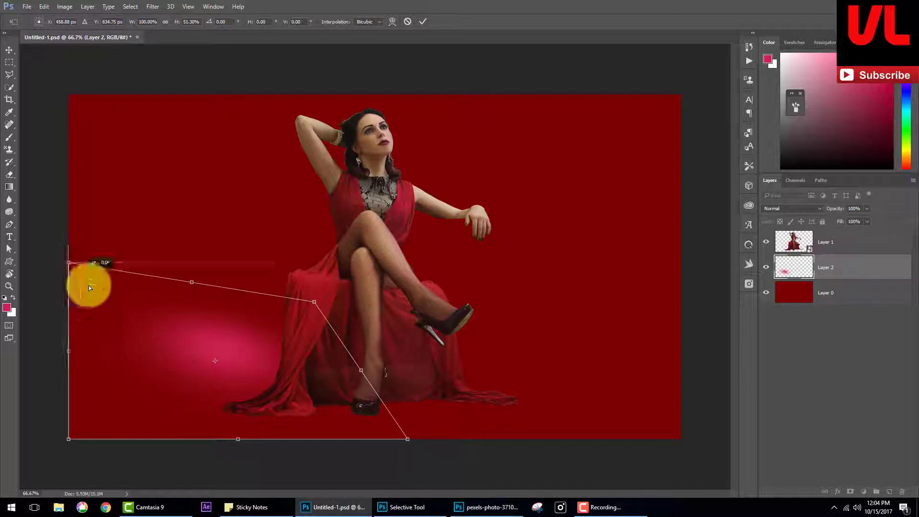
{"action": "left_click_drag", "start_coordinate": [88, 285], "coordinate": [317, 325]}
{"action": "left_click_drag", "start_coordinate": [137, 325], "coordinate": [125, 361]}
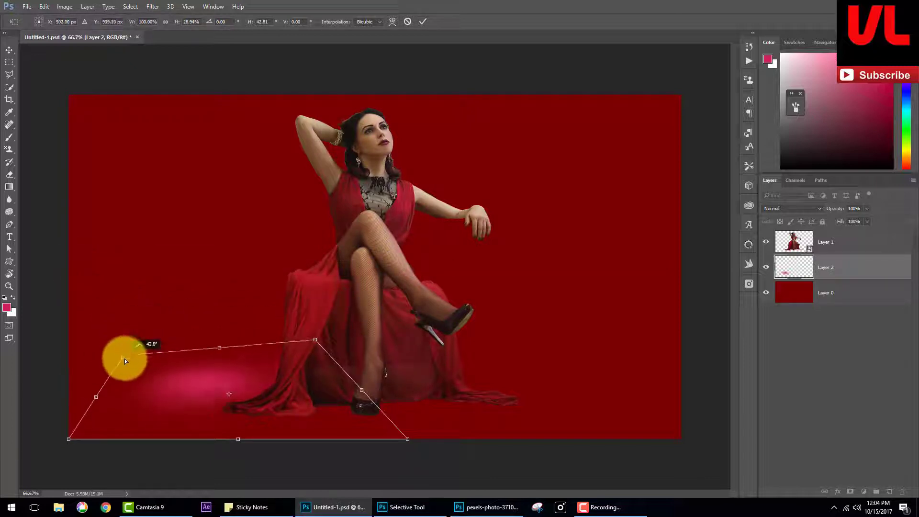
{"action": "left_click_drag", "start_coordinate": [321, 341], "coordinate": [321, 405]}
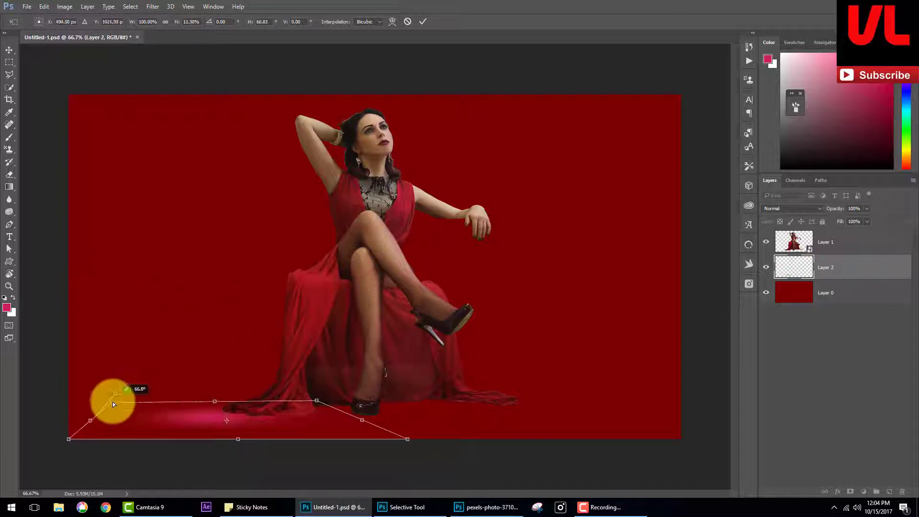
{"action": "left_click_drag", "start_coordinate": [113, 404], "coordinate": [116, 397]}
{"action": "key", "text": "Return"}
{"action": "key", "text": "b"}
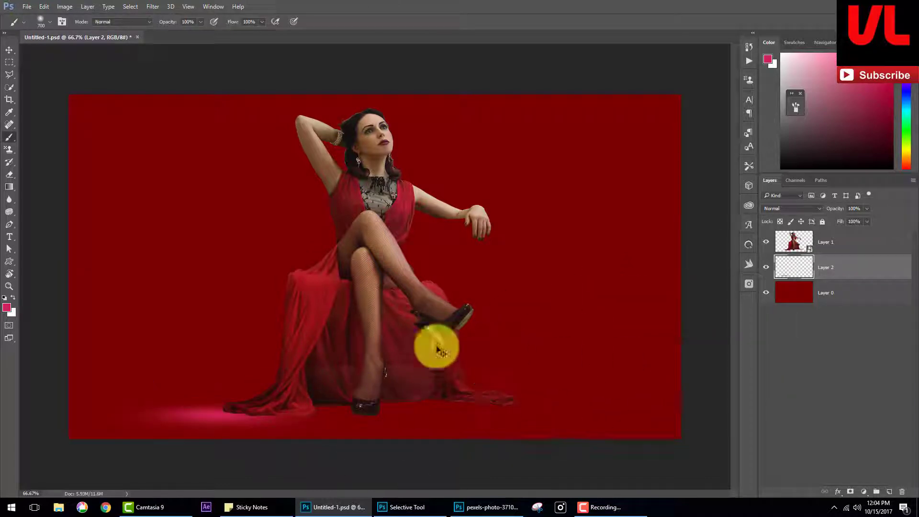
- Stretch the floor glow across the full canvas width, slightly taller and lower
{"action": "key", "text": "ctrl+t"}
{"action": "left_click_drag", "start_coordinate": [376, 410], "coordinate": [537, 389]}
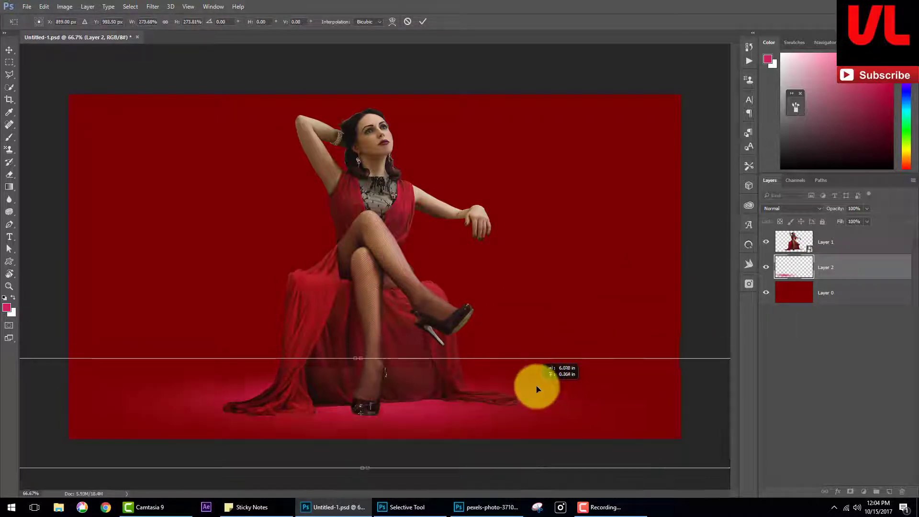
{"action": "left_click_drag", "start_coordinate": [357, 358], "coordinate": [357, 347]}
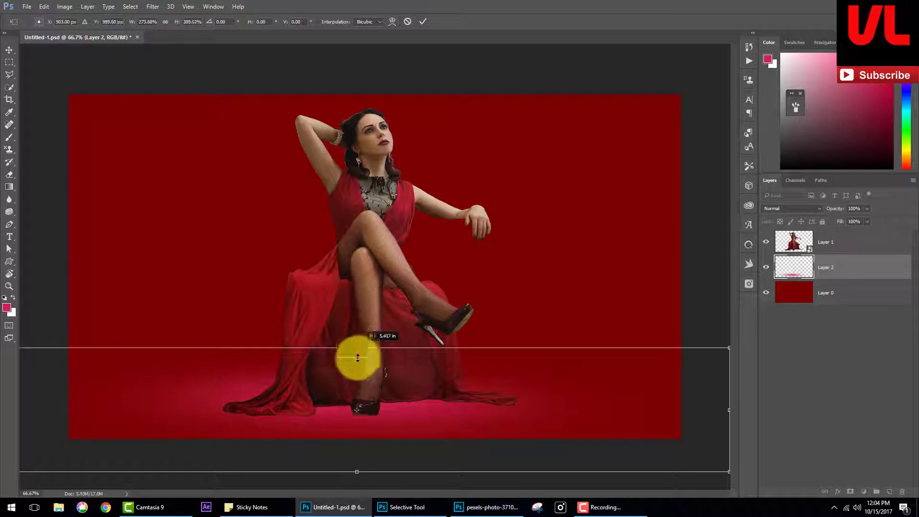
{"action": "left_click_drag", "start_coordinate": [371, 395], "coordinate": [371, 402]}
{"action": "key", "text": "Return"}
{"action": "key", "text": "b"}
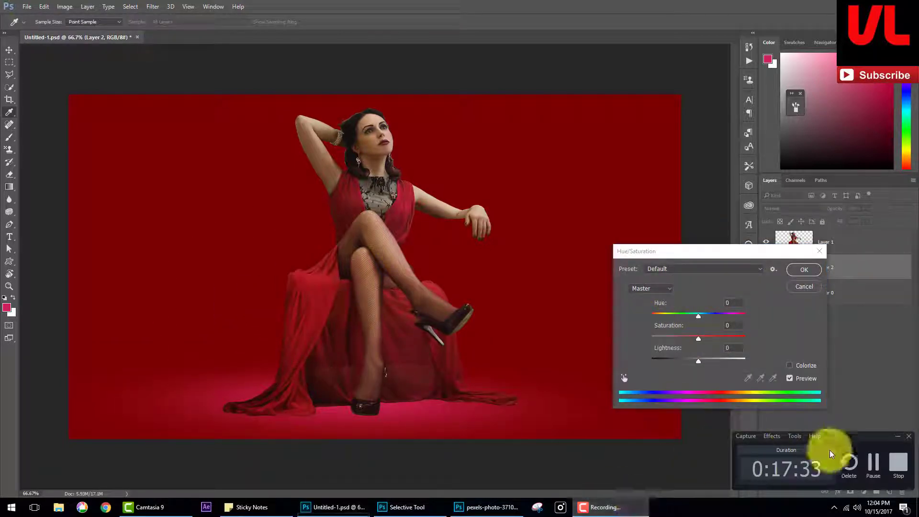
- Recolour the floor glow with Hue +12, Saturation +18, Lightness -37
{"action": "left_click_drag", "start_coordinate": [697, 319], "coordinate": [681, 327]}
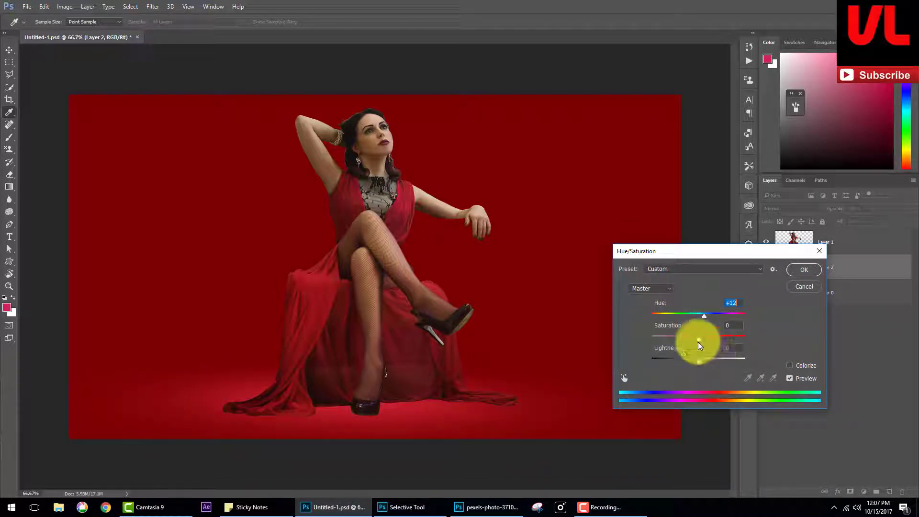
{"action": "left_click_drag", "start_coordinate": [700, 361], "coordinate": [682, 365]}
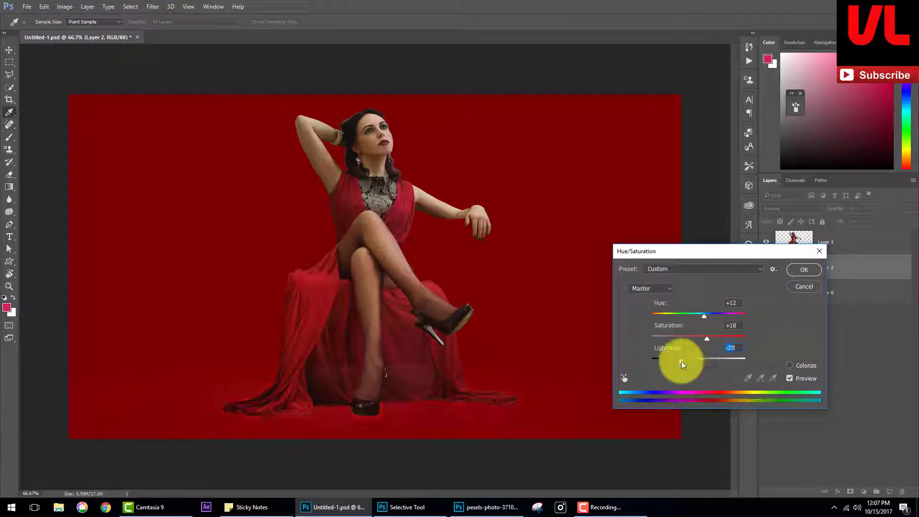
{"action": "left_click", "coordinate": [804, 270]}
- Darken the Layer 0 backdrop with Levels output white set to 149
{"action": "left_click", "coordinate": [785, 293]}
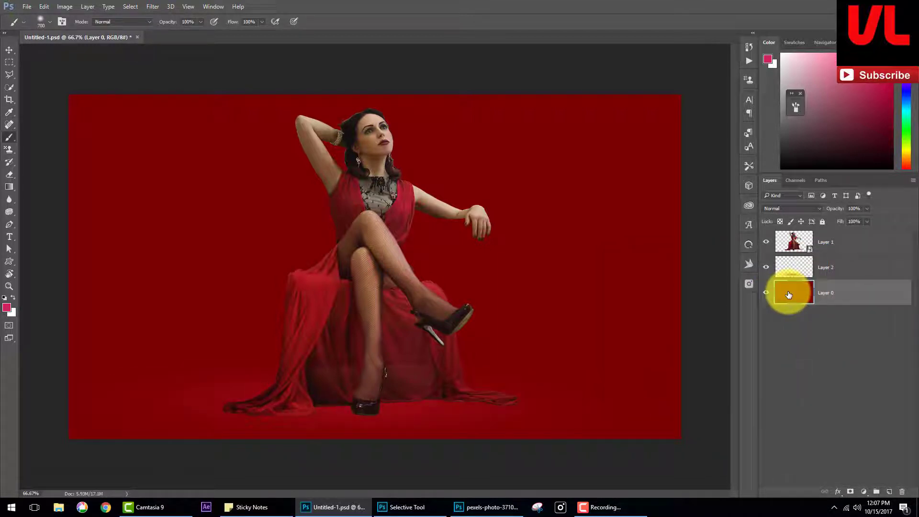
{"action": "key", "text": "ctrl+l"}
{"action": "left_click_drag", "start_coordinate": [800, 368], "coordinate": [772, 366]}
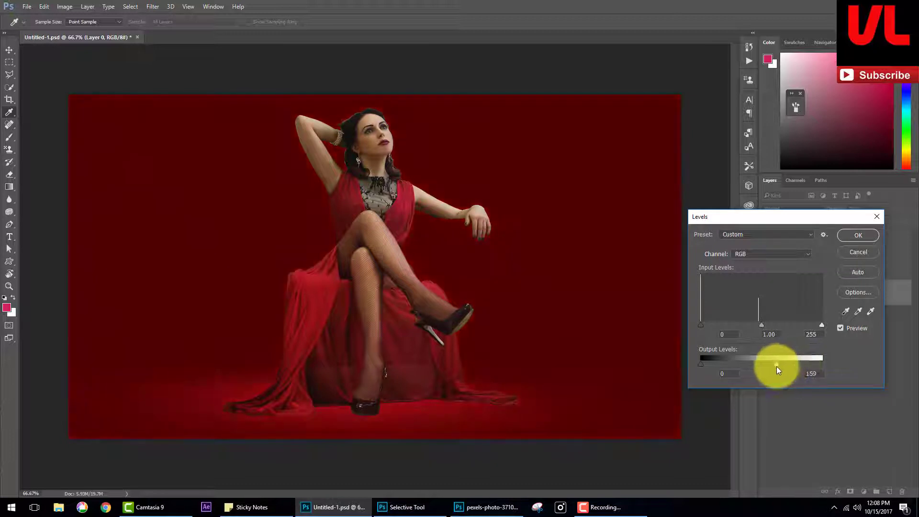
{"action": "key", "text": "Return"}
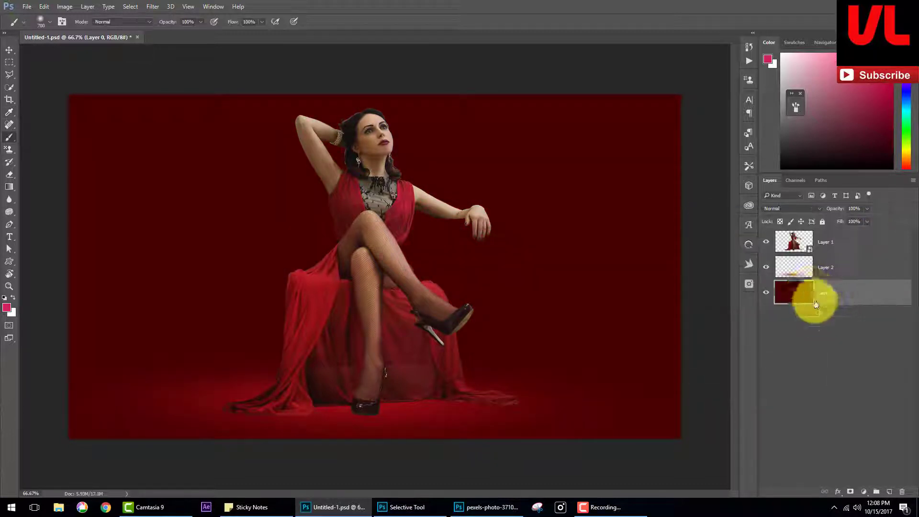
- Apply a Levels adjustment to the glow on Layer 2
{"action": "left_click", "coordinate": [800, 271]}
{"action": "key", "text": "ctrl+l"}
{"action": "left_click", "coordinate": [761, 327]}
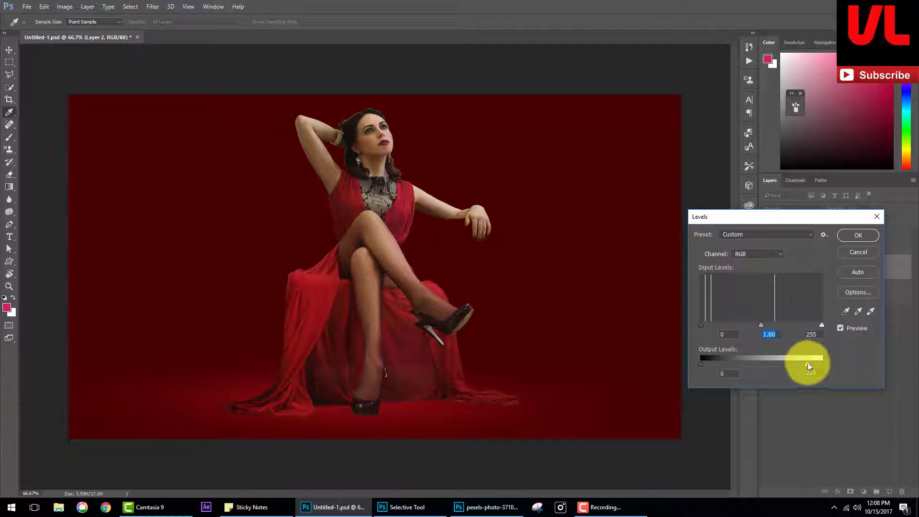
{"action": "left_click", "coordinate": [857, 236]}
- Duplicate Layer 2 and stretch the copy up behind the woman as a tall glow
{"action": "key", "text": "b"}
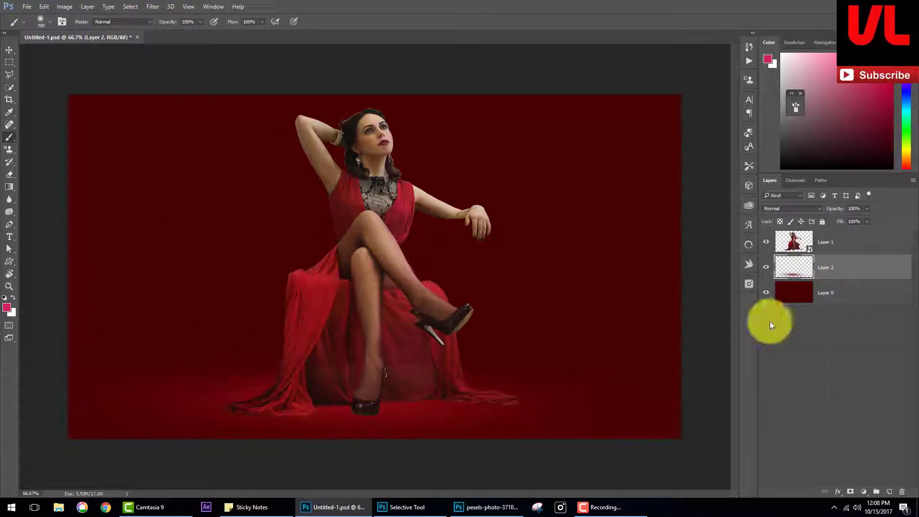
{"action": "key", "text": "ctrl+j"}
{"action": "key", "text": "ctrl+t"}
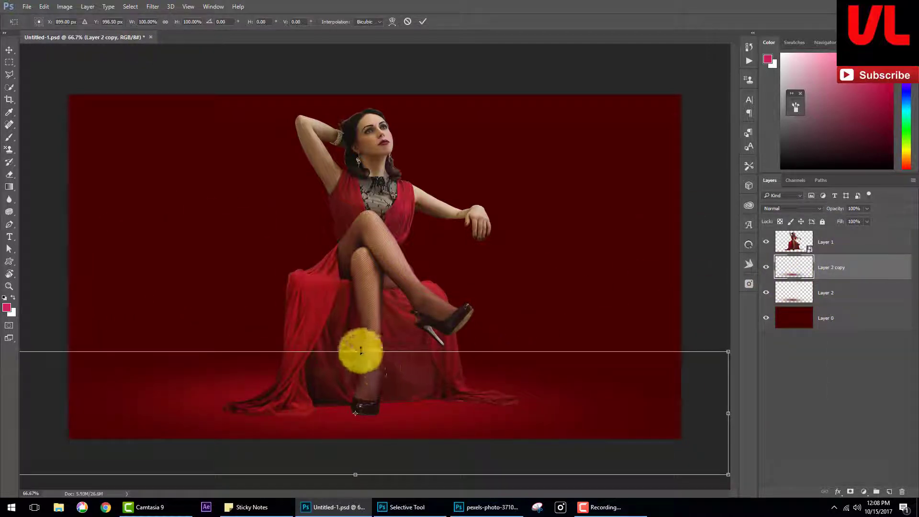
{"action": "left_click_drag", "start_coordinate": [359, 352], "coordinate": [355, 82]}
{"action": "key", "text": "Return"}
- View the image at 100% and add a layer mask to the woman's Layer 1
{"action": "key", "text": "b"}
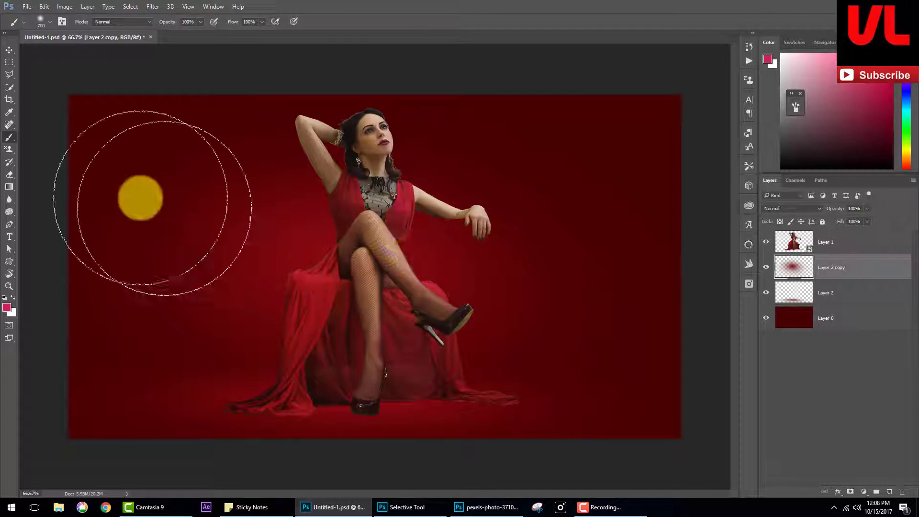
{"action": "left_click", "coordinate": [9, 51]}
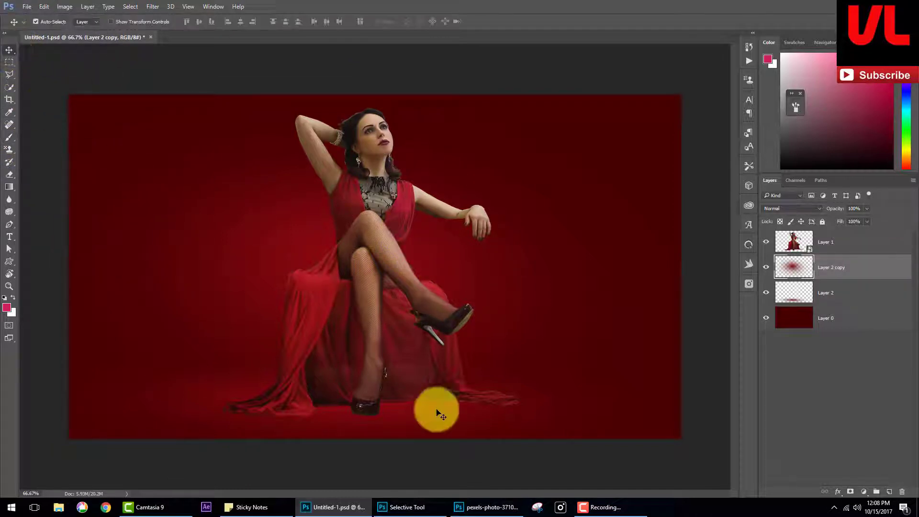
{"action": "key", "text": "ctrl+1"}
{"action": "left_click", "coordinate": [805, 248]}
{"action": "left_click", "coordinate": [850, 491]}
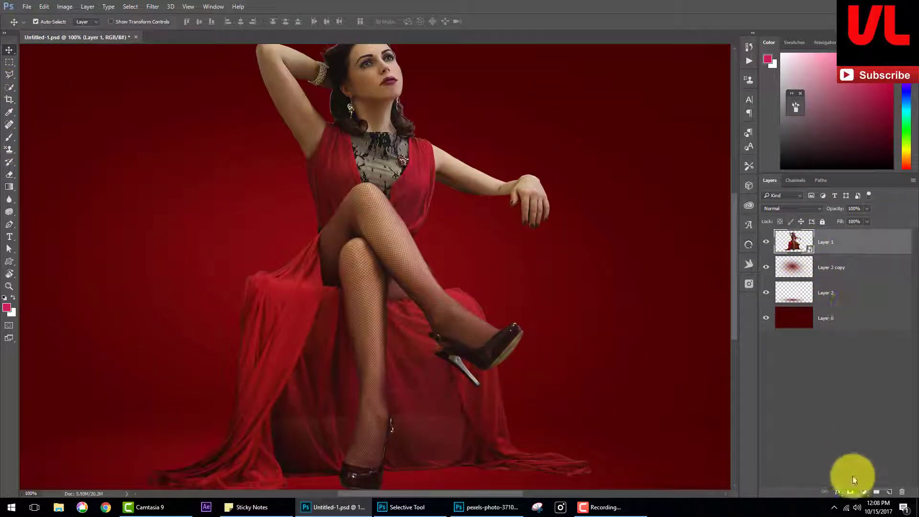
- With a small brush, paint the mask over the dress hem and around the shoe
{"action": "left_click", "coordinate": [9, 138]}
{"action": "scroll", "coordinate": [225, 143], "scroll_direction": "down", "scroll_amount": 1}
{"action": "scroll", "coordinate": [225, 144], "scroll_direction": "down", "scroll_amount": 1}
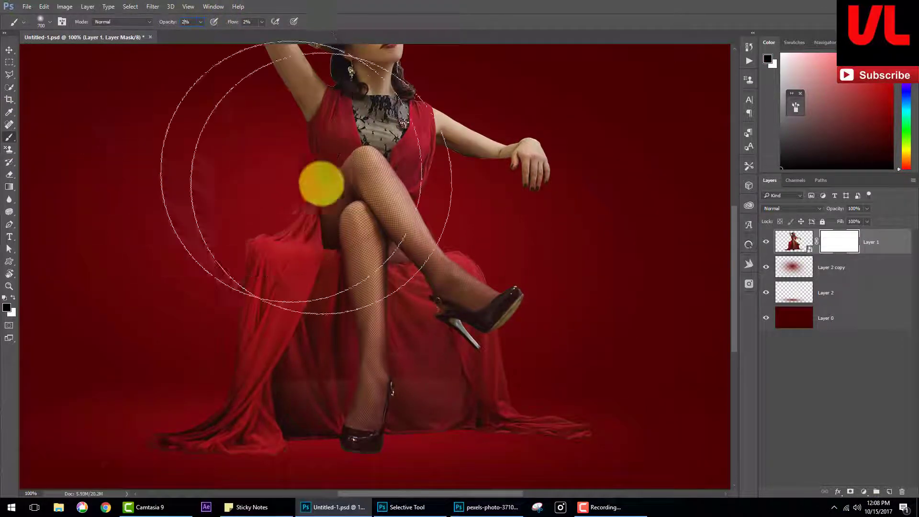
{"action": "key", "text": "bracketleft"}
{"action": "key", "text": "bracketleft"}
{"action": "key", "text": "bracketleft"}
{"action": "key", "text": "bracketleft"}
{"action": "left_click_drag", "start_coordinate": [293, 383], "coordinate": [294, 404]}
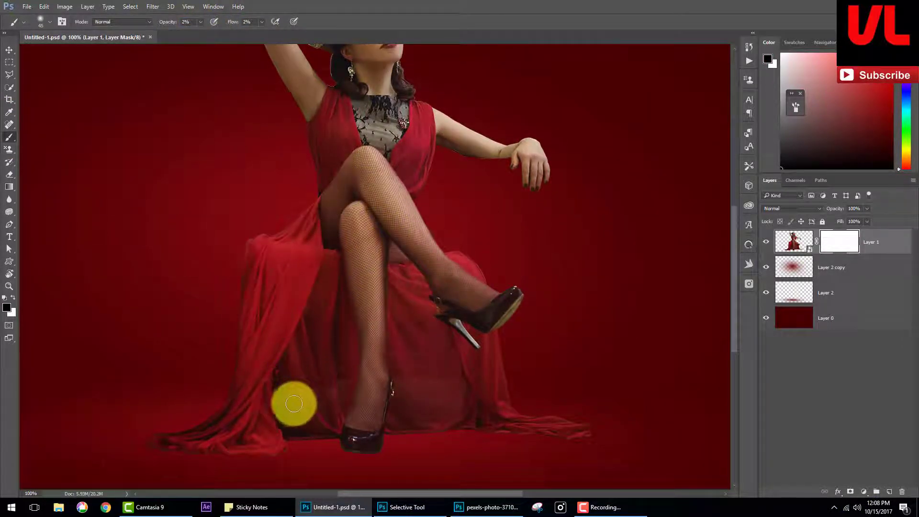
{"action": "key", "text": "bracketleft"}
{"action": "key", "text": "bracketleft"}
{"action": "key", "text": "bracketleft"}
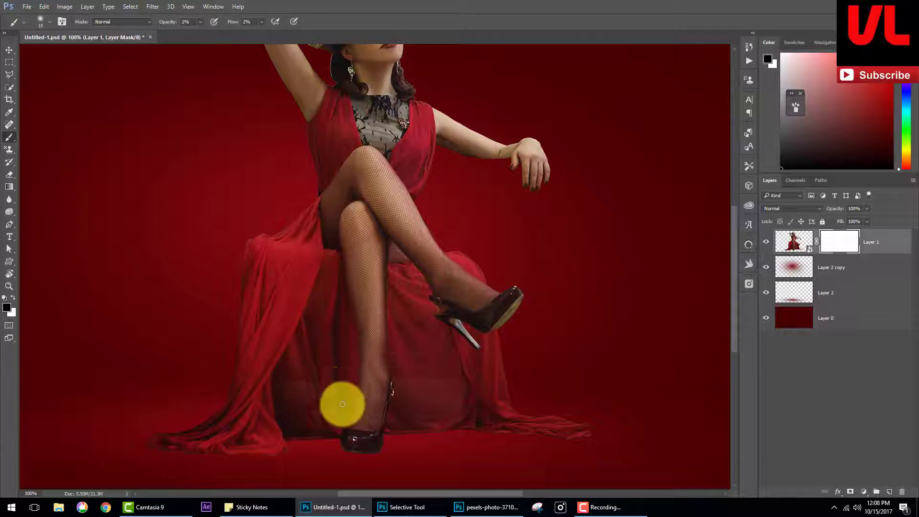
{"action": "left_click_drag", "start_coordinate": [304, 405], "coordinate": [349, 390]}
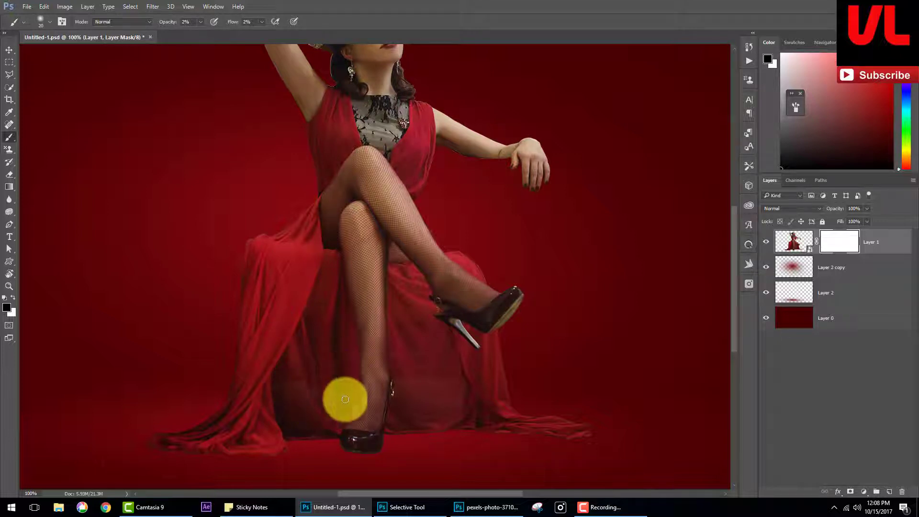
- At 3% flow and 6% opacity, softly mask around the lower dress and dark patch
{"action": "left_click", "coordinate": [262, 22]}
{"action": "left_click", "coordinate": [198, 22]}
{"action": "type", "text": "3"}
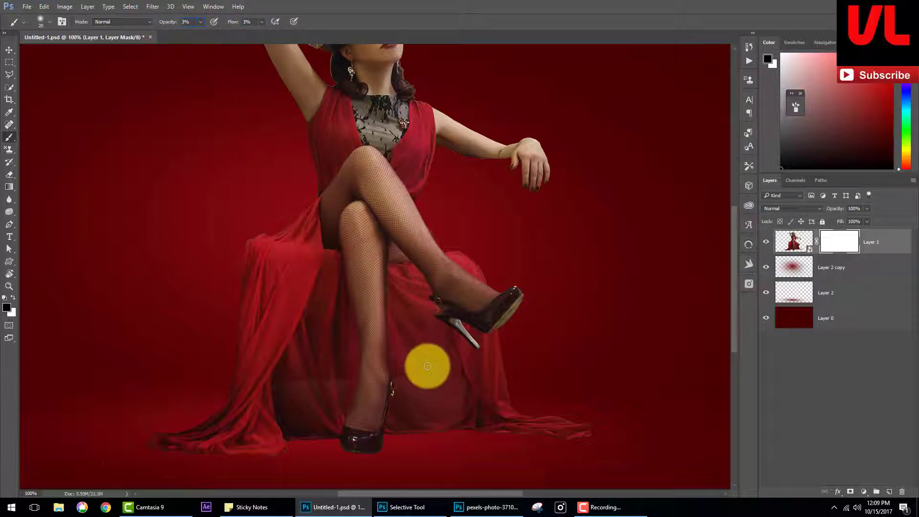
{"action": "left_click_drag", "start_coordinate": [427, 366], "coordinate": [287, 374]}
{"action": "key", "text": "bracketright"}
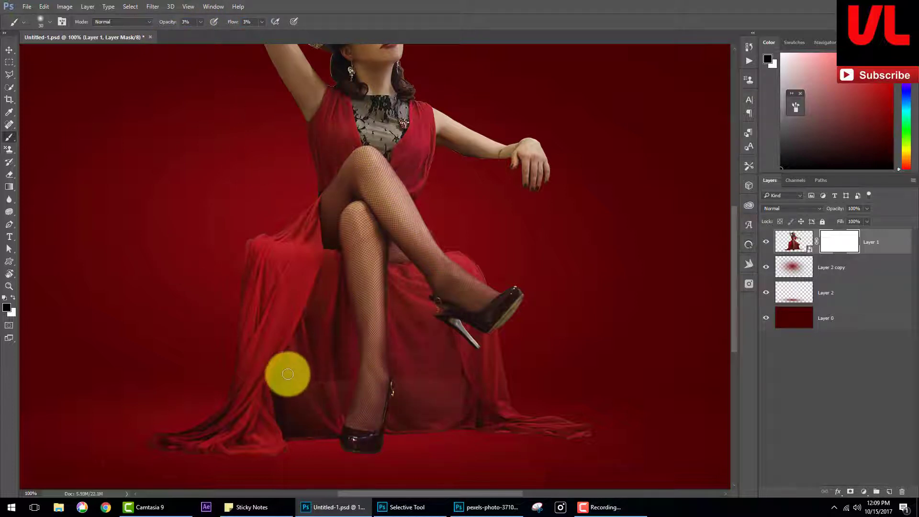
{"action": "left_click", "coordinate": [187, 21]}
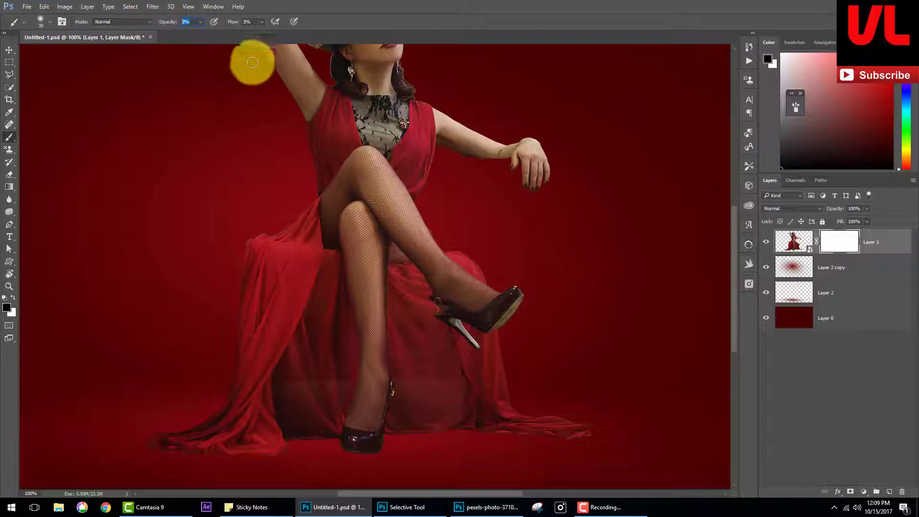
{"action": "type", "text": "6"}
{"action": "key", "text": "Tab"}
{"action": "type", "text": "6"}
{"action": "key", "text": "Return"}
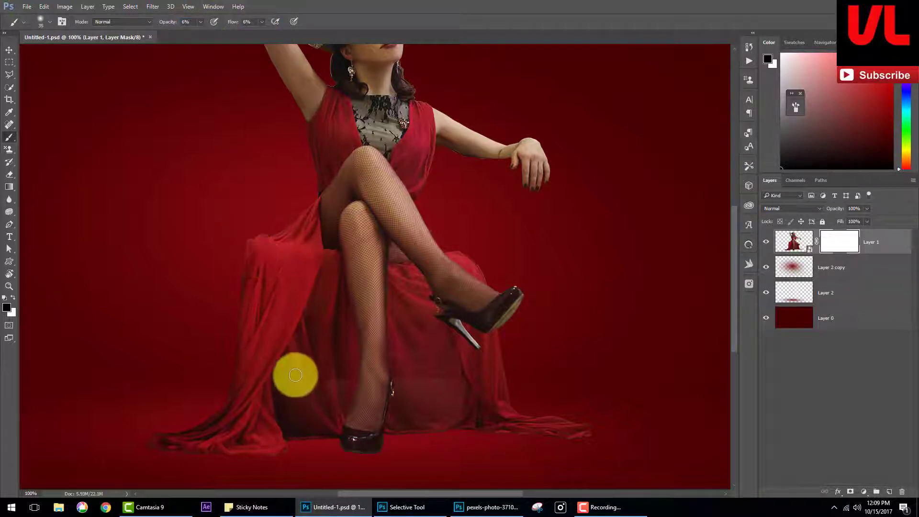
{"action": "left_click_drag", "start_coordinate": [292, 413], "coordinate": [312, 414]}
- At 200% zoom with 37% flow, blend the dark dress fold and edge into the backdrop
{"action": "key", "text": "ctrl+plus"}
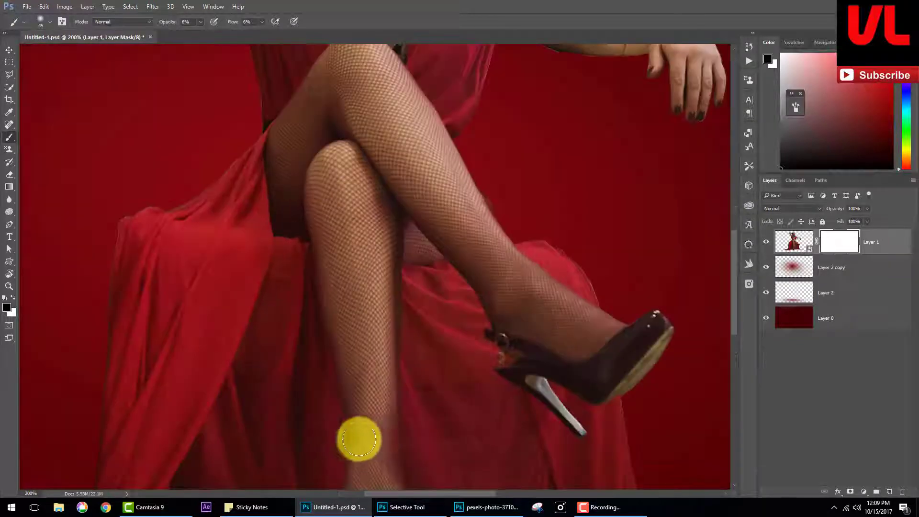
{"action": "left_click_drag", "start_coordinate": [359, 439], "coordinate": [379, 302]}
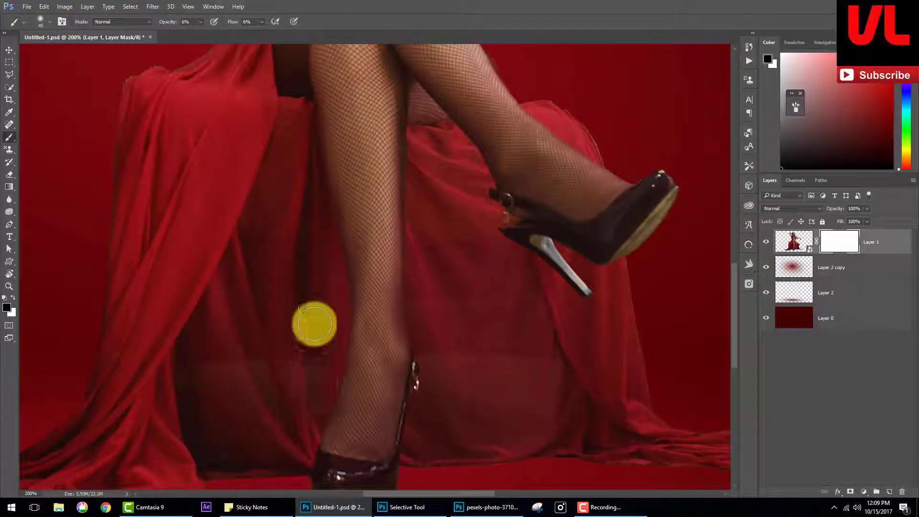
{"action": "left_click_drag", "start_coordinate": [173, 22], "coordinate": [180, 22]}
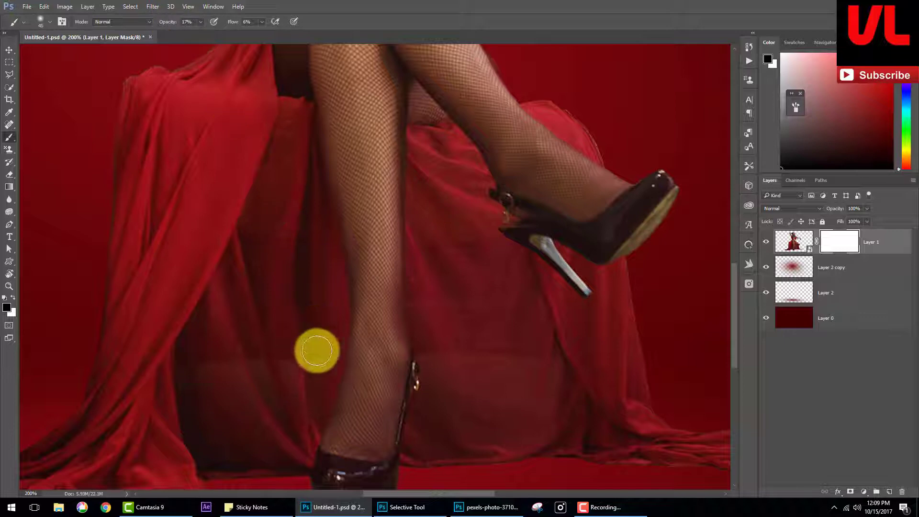
{"action": "key", "text": "bracketleft"}
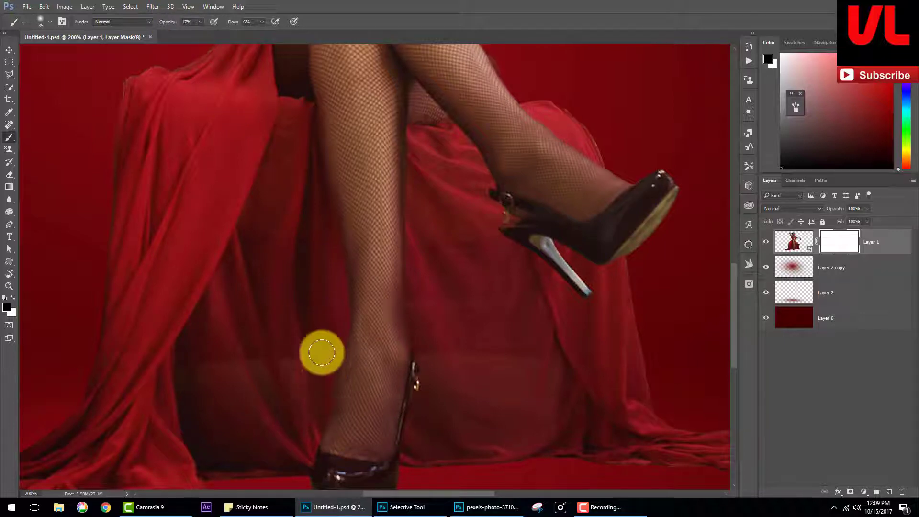
{"action": "left_click_drag", "start_coordinate": [233, 22], "coordinate": [240, 22]}
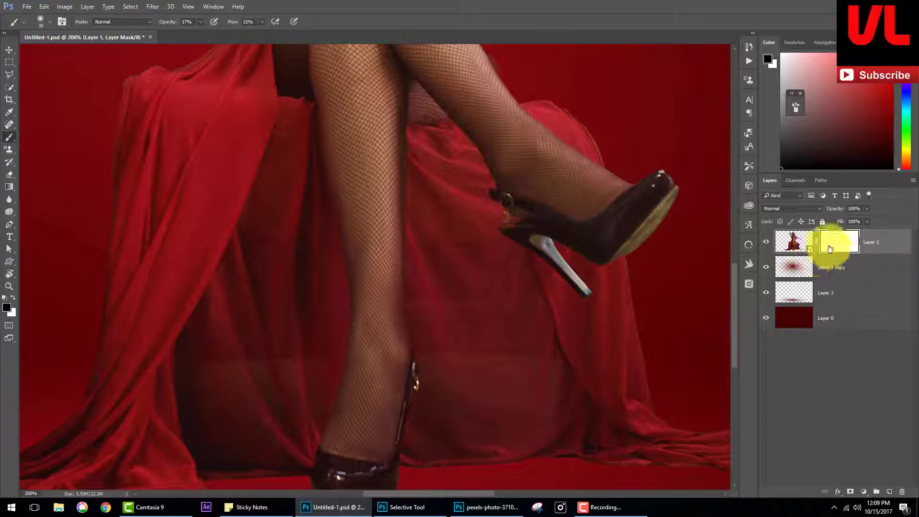
{"action": "key", "text": "0"}
{"action": "key", "text": "shift+0"}
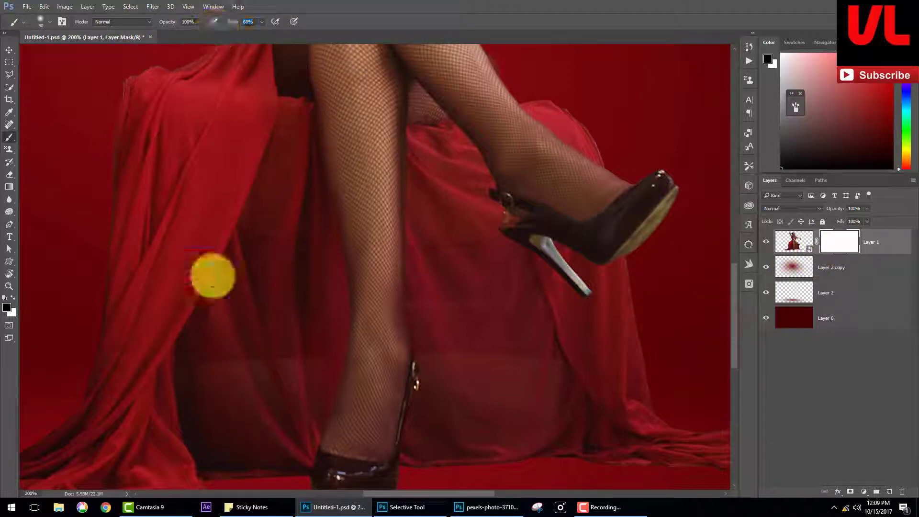
{"action": "left_click_drag", "start_coordinate": [234, 22], "coordinate": [129, 22]}
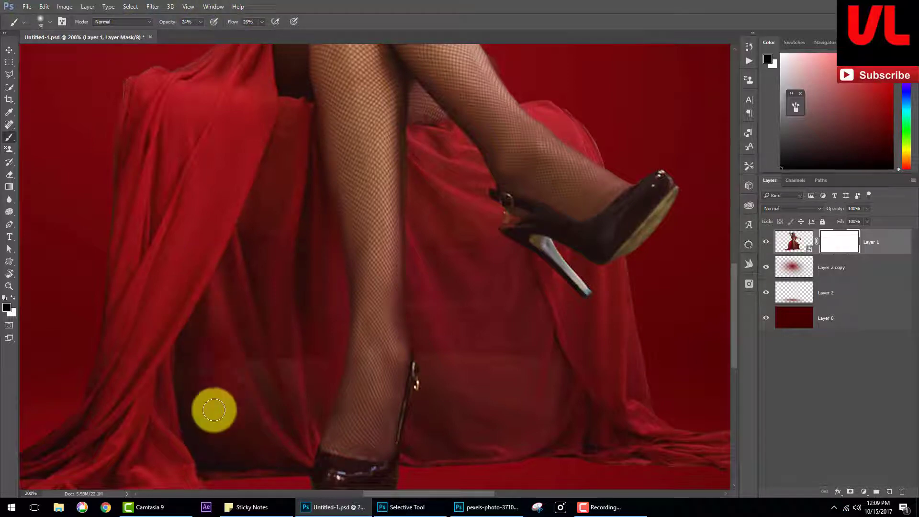
{"action": "mouse_move", "coordinate": [205, 389]}
{"action": "left_mouse_down"}
{"action": "mouse_move", "coordinate": [209, 402]}
{"action": "mouse_move", "coordinate": [181, 355]}
{"action": "mouse_move", "coordinate": [215, 357]}
{"action": "mouse_move", "coordinate": [238, 416]}
{"action": "mouse_move", "coordinate": [246, 331]}
{"action": "mouse_move", "coordinate": [267, 390]}
{"action": "mouse_move", "coordinate": [253, 369]}
{"action": "mouse_move", "coordinate": [281, 345]}
{"action": "mouse_move", "coordinate": [285, 378]}
{"action": "mouse_move", "coordinate": [282, 337]}
{"action": "mouse_move", "coordinate": [289, 382]}
{"action": "mouse_move", "coordinate": [316, 374]}
{"action": "mouse_move", "coordinate": [326, 363]}
{"action": "mouse_move", "coordinate": [311, 289]}
{"action": "mouse_move", "coordinate": [318, 409]}
{"action": "mouse_move", "coordinate": [429, 381]}
{"action": "mouse_move", "coordinate": [430, 333]}
{"action": "mouse_move", "coordinate": [437, 408]}
{"action": "mouse_move", "coordinate": [453, 330]}
{"action": "mouse_move", "coordinate": [476, 382]}
{"action": "mouse_move", "coordinate": [494, 349]}
{"action": "mouse_move", "coordinate": [453, 294]}
{"action": "mouse_move", "coordinate": [468, 246]}
{"action": "mouse_move", "coordinate": [532, 402]}
{"action": "mouse_move", "coordinate": [439, 438]}
{"action": "mouse_move", "coordinate": [474, 425]}
{"action": "mouse_move", "coordinate": [525, 361]}
{"action": "mouse_move", "coordinate": [423, 325]}
{"action": "left_mouse_up"}
{"action": "key", "text": "bracketright"}
{"action": "key", "text": "bracketright"}
{"action": "key", "text": "bracketright"}
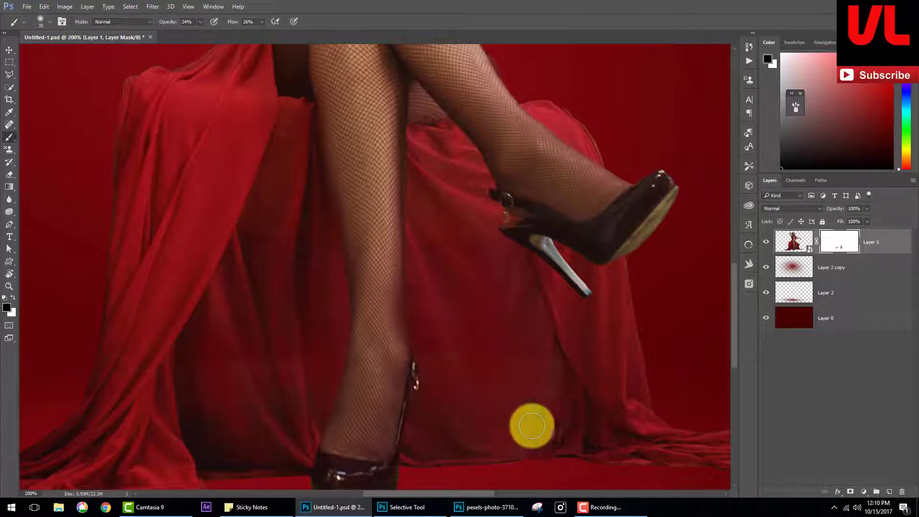
{"action": "key", "text": "ctrl+minus"}
{"action": "key", "text": "ctrl+minus"}
{"action": "mouse_move", "coordinate": [318, 367]}
{"action": "left_mouse_down"}
{"action": "mouse_move", "coordinate": [334, 345]}
{"action": "mouse_move", "coordinate": [343, 382]}
{"action": "mouse_move", "coordinate": [324, 384]}
{"action": "left_mouse_up"}
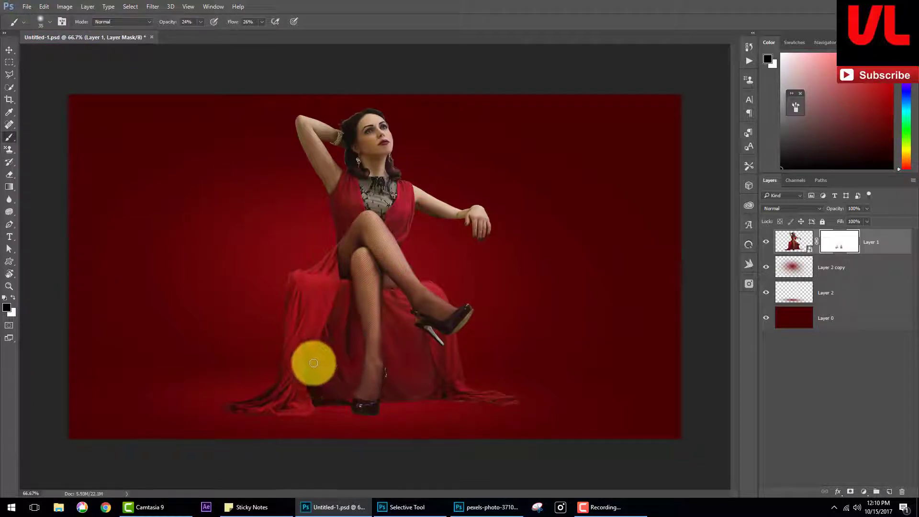
- Add a new layer above Layer 2 copy and paint a soft black shadow along the dress hem
{"action": "left_click", "coordinate": [826, 275]}
{"action": "left_click", "coordinate": [889, 491]}
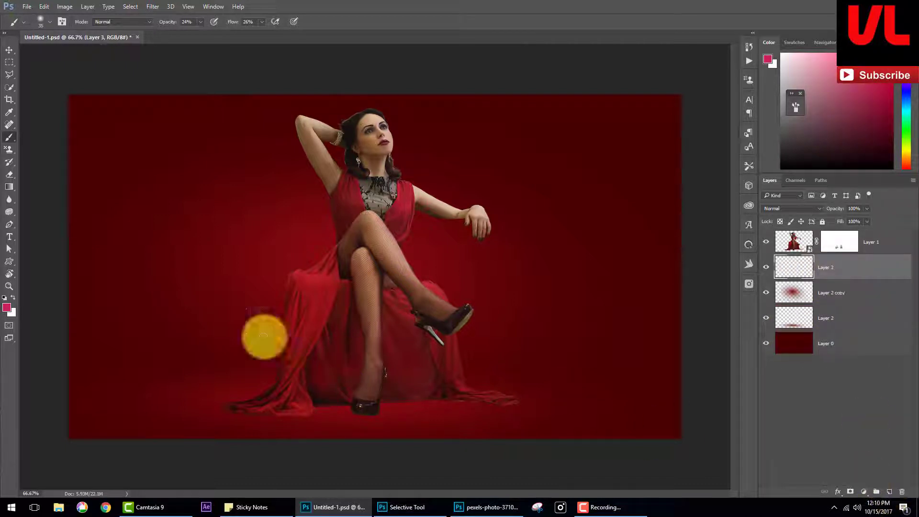
{"action": "left_click", "coordinate": [5, 297]}
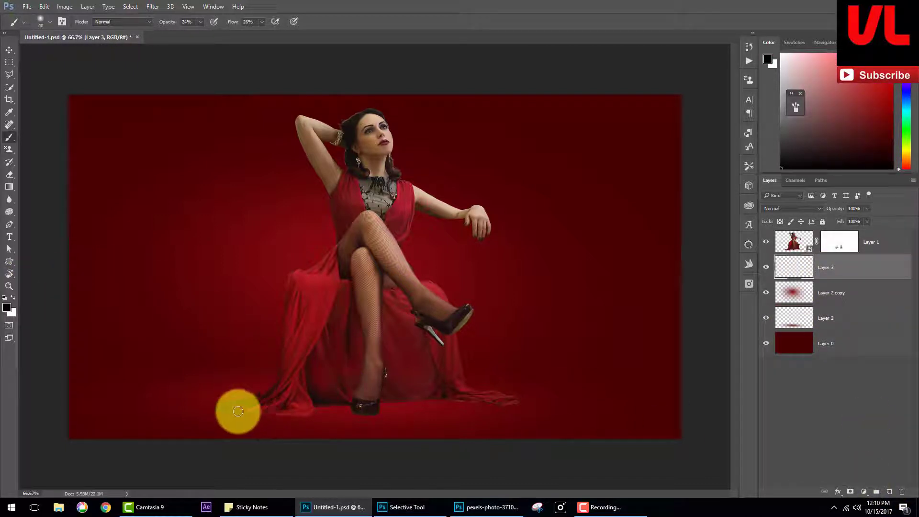
{"action": "right_click", "coordinate": [306, 388]}
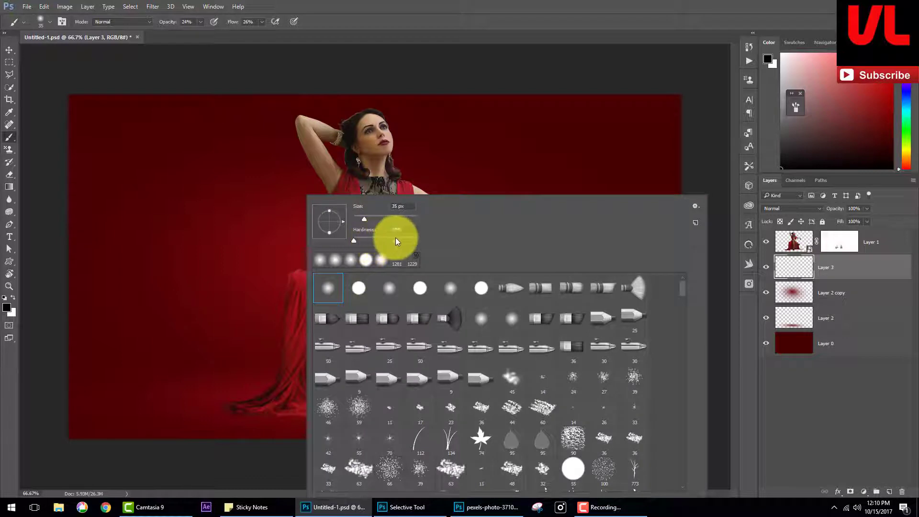
{"action": "left_click", "coordinate": [227, 410]}
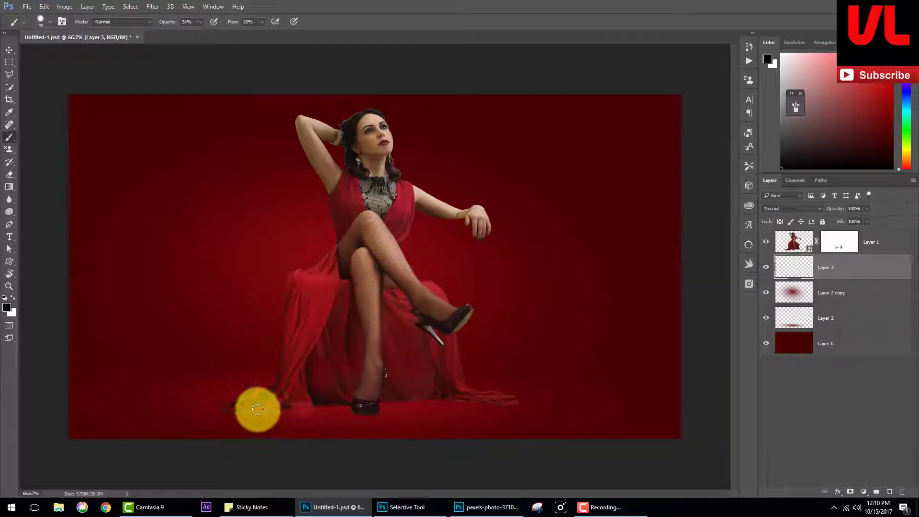
{"action": "mouse_move", "coordinate": [257, 409]}
{"action": "left_mouse_down"}
{"action": "mouse_move", "coordinate": [431, 401]}
{"action": "mouse_move", "coordinate": [452, 390]}
{"action": "mouse_move", "coordinate": [435, 397]}
{"action": "mouse_move", "coordinate": [510, 398]}
{"action": "mouse_move", "coordinate": [441, 396]}
{"action": "left_mouse_up"}
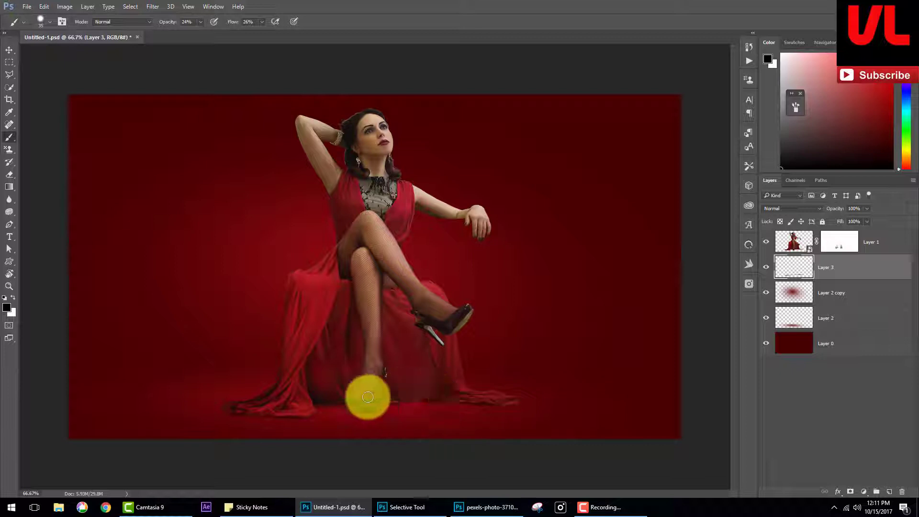
- On a new layer, paint a small black dot with brush opacity 100% and flow 98%
{"action": "left_click", "coordinate": [889, 491]}
{"action": "left_click_drag", "start_coordinate": [233, 21], "coordinate": [268, 21]}
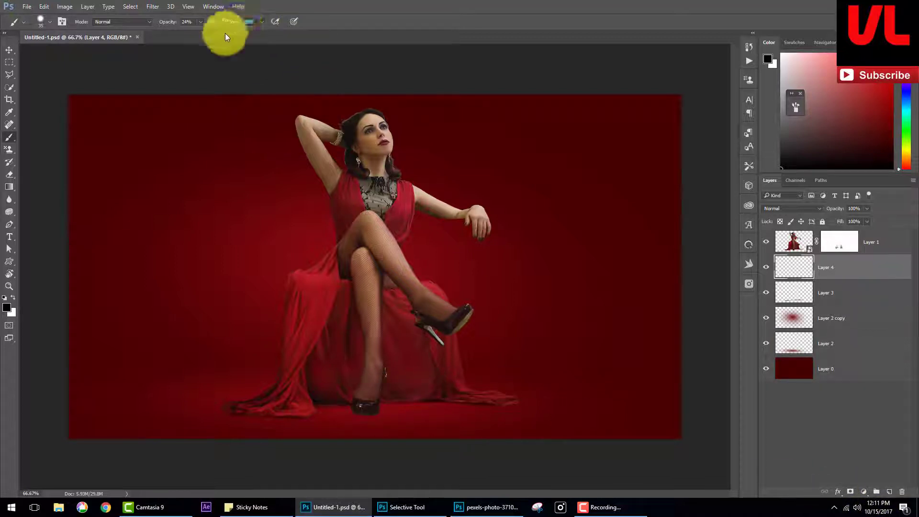
{"action": "left_click_drag", "start_coordinate": [168, 22], "coordinate": [206, 21]}
{"action": "left_click", "coordinate": [221, 275]}
{"action": "right_click", "coordinate": [240, 225]}
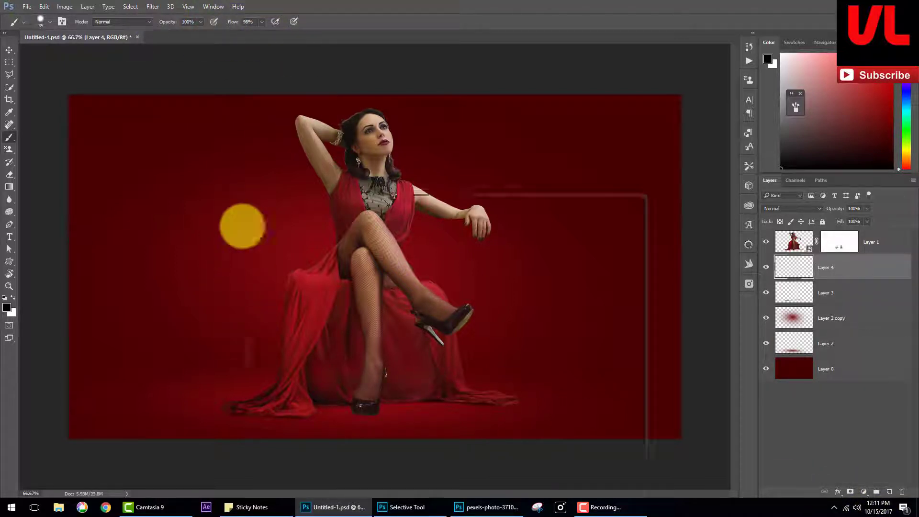
{"action": "left_click", "coordinate": [244, 321]}
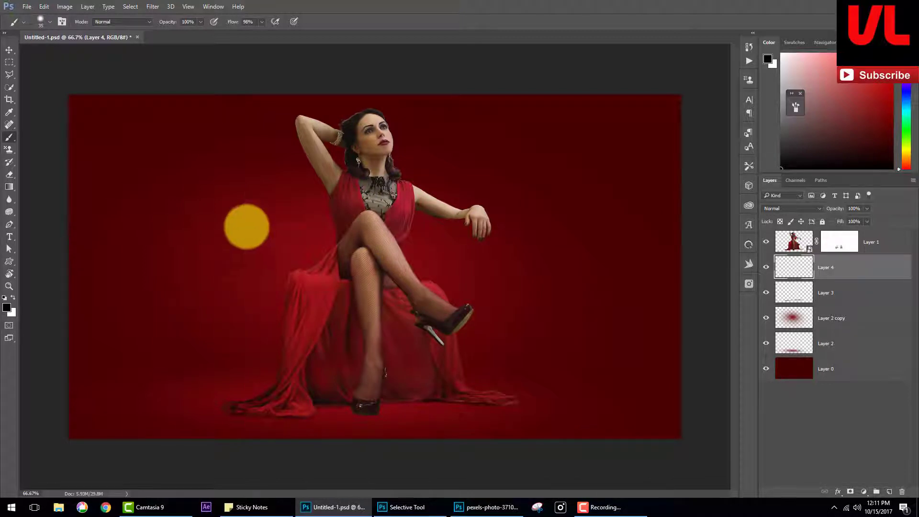
{"action": "right_click", "coordinate": [244, 226]}
{"action": "left_click", "coordinate": [232, 319]}
- Stretch and distort the black dot into a thin shadow streak with Free Transform
{"action": "key", "text": "ctrl+r"}
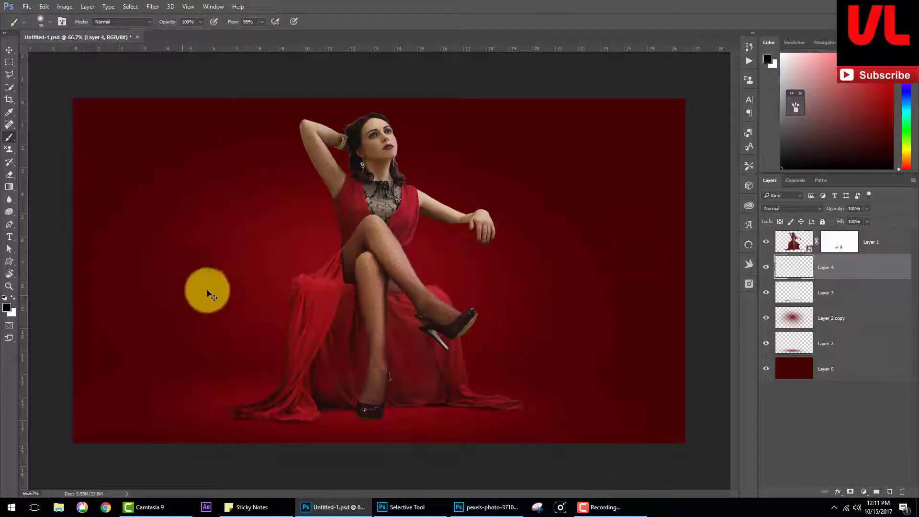
{"action": "key", "text": "ctrl+t"}
{"action": "left_click_drag", "start_coordinate": [193, 282], "coordinate": [204, 295]}
{"action": "right_click", "coordinate": [186, 253]}
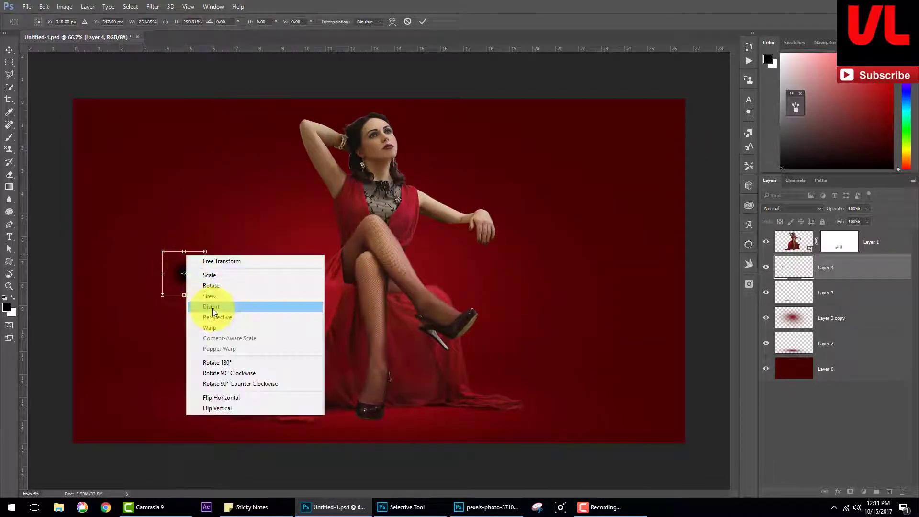
{"action": "left_click", "coordinate": [211, 309]}
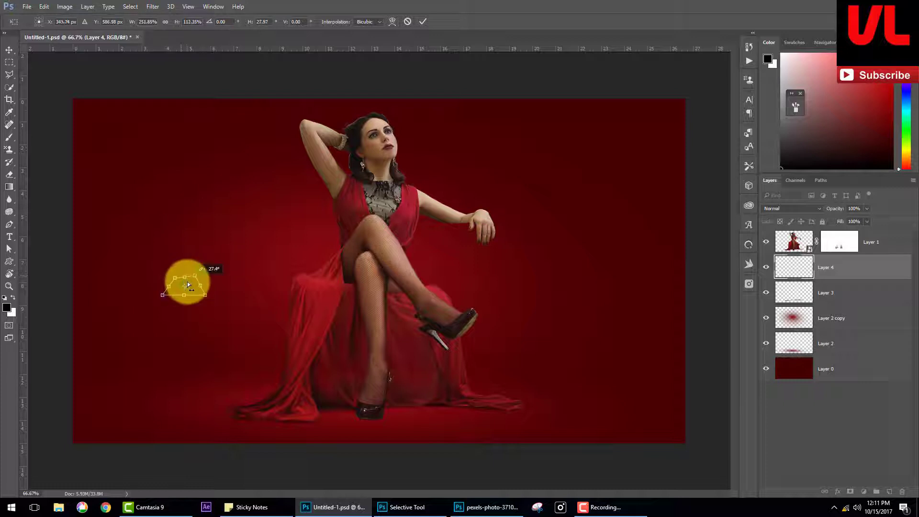
{"action": "key", "text": "Return"}
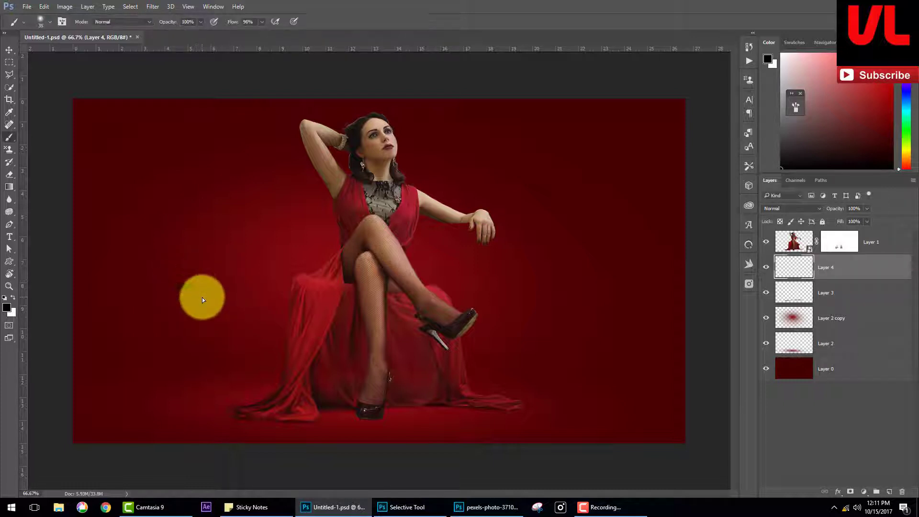
- Move, rotate and scale the streak to lie on the floor under her feet
{"action": "left_click_drag", "start_coordinate": [193, 291], "coordinate": [333, 400]}
{"action": "key", "text": "ctrl+t"}
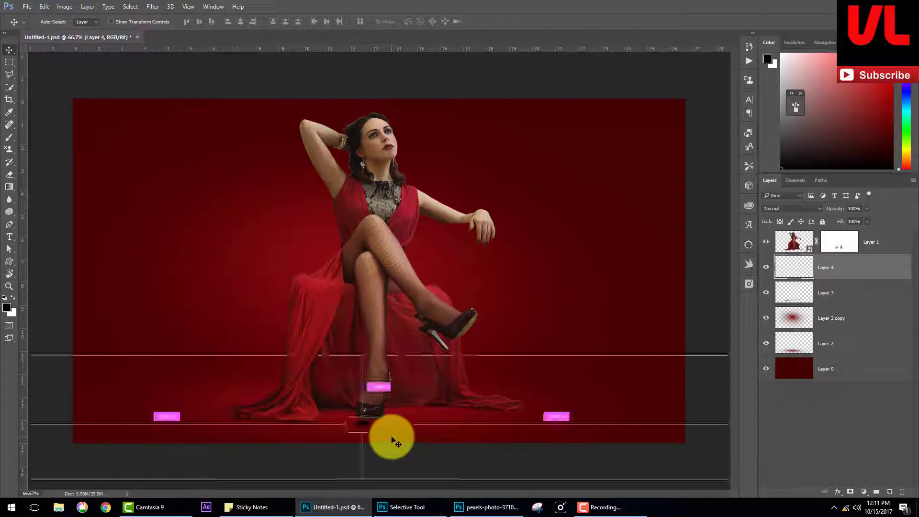
{"action": "mouse_move", "coordinate": [410, 437]}
{"action": "left_mouse_down"}
{"action": "mouse_move", "coordinate": [364, 425]}
{"action": "mouse_move", "coordinate": [385, 432]}
{"action": "mouse_move", "coordinate": [384, 423]}
{"action": "left_mouse_up"}
{"action": "key", "text": "Return"}
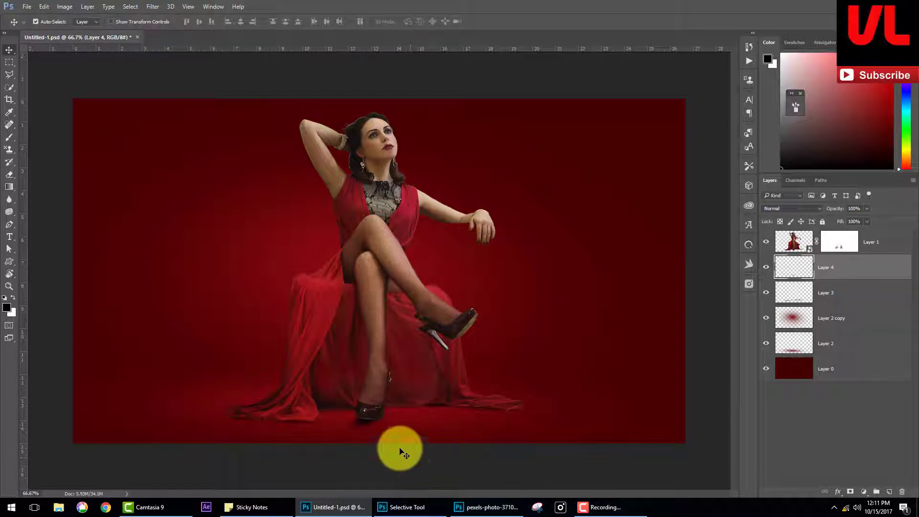
{"action": "key", "text": "ctrl+t"}
{"action": "left_click_drag", "start_coordinate": [398, 440], "coordinate": [381, 431]}
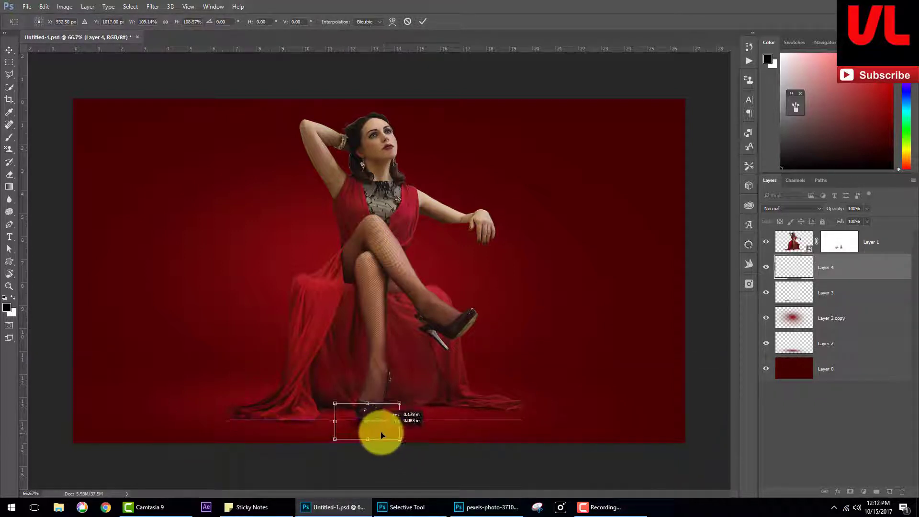
{"action": "key", "text": "Return"}
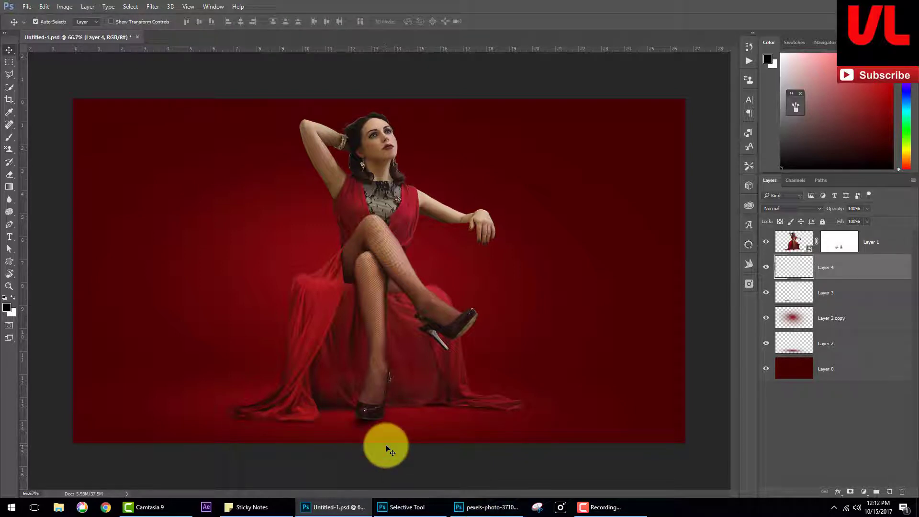
{"action": "left_click", "coordinate": [9, 174]}
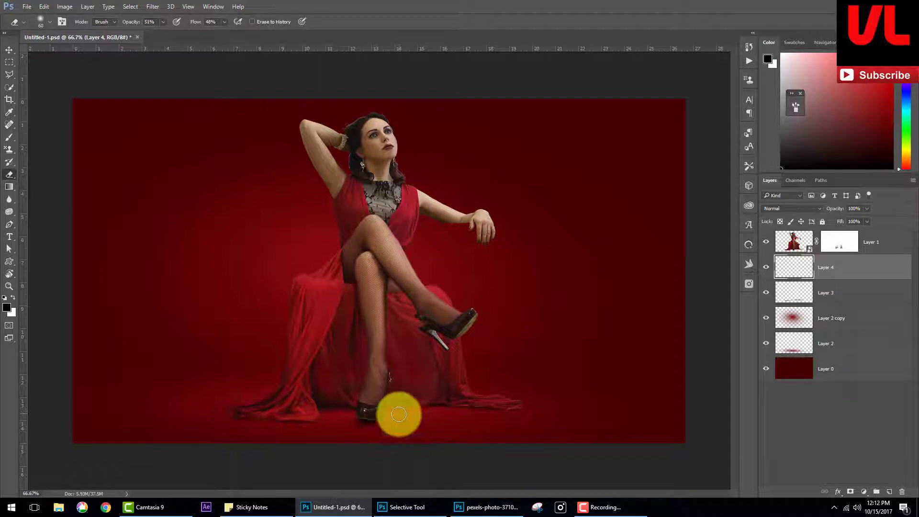
- Zoom in to 200%, apply Layer 1's mask, and stamp a merged figure copy with Ctrl+Alt+Shift+E
{"action": "left_click", "coordinate": [9, 49]}
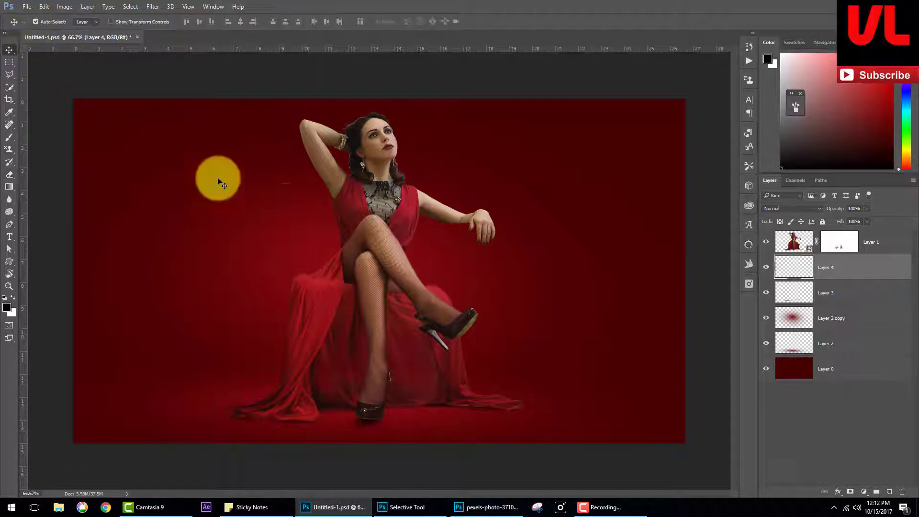
{"action": "key", "text": "ctrl+plus"}
{"action": "key", "text": "ctrl+plus"}
{"action": "scroll", "coordinate": [500, 237], "scroll_direction": "up", "scroll_amount": 2}
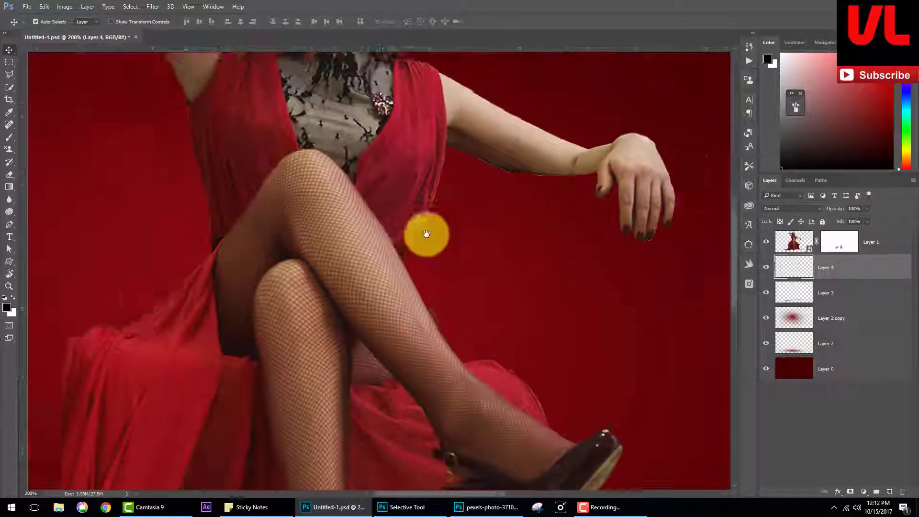
{"action": "key", "text": "ctrl+plus"}
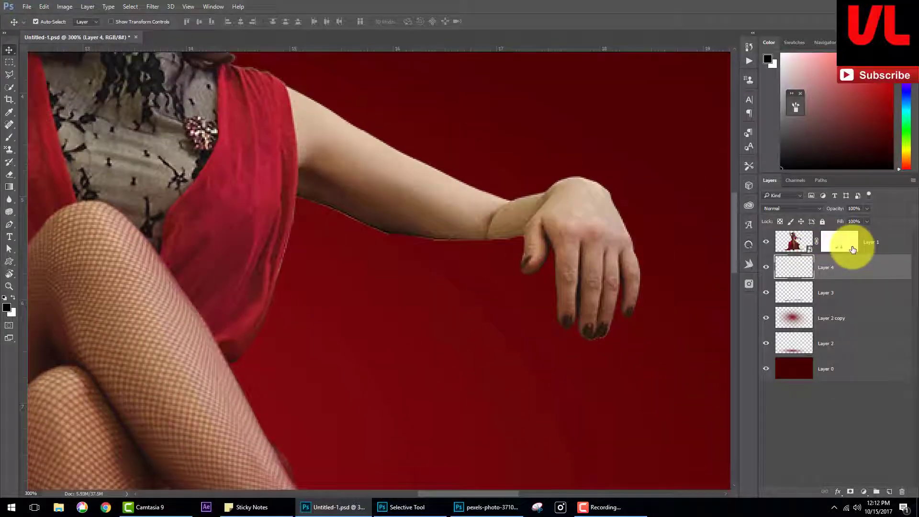
{"action": "right_click", "coordinate": [852, 249]}
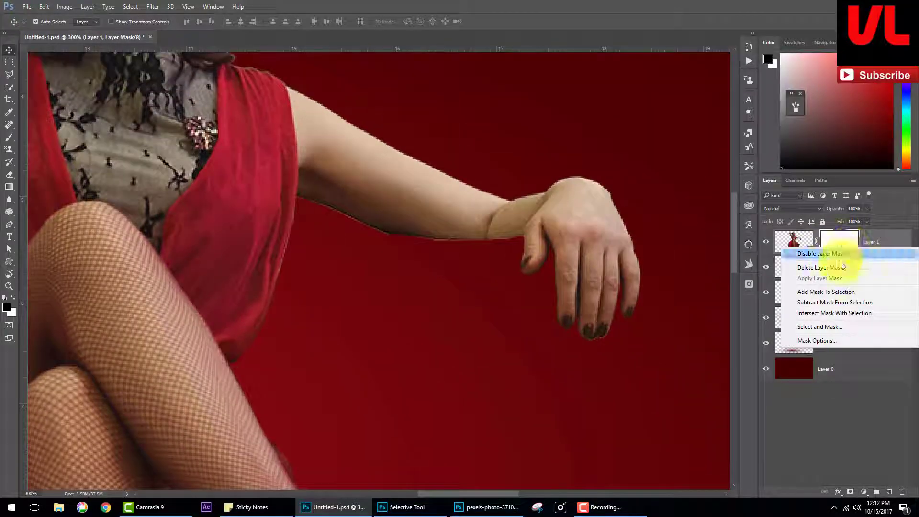
{"action": "key", "text": "Escape"}
{"action": "key", "text": "ctrl+plus"}
{"action": "left_click", "coordinate": [840, 239]}
{"action": "right_click", "coordinate": [841, 239]}
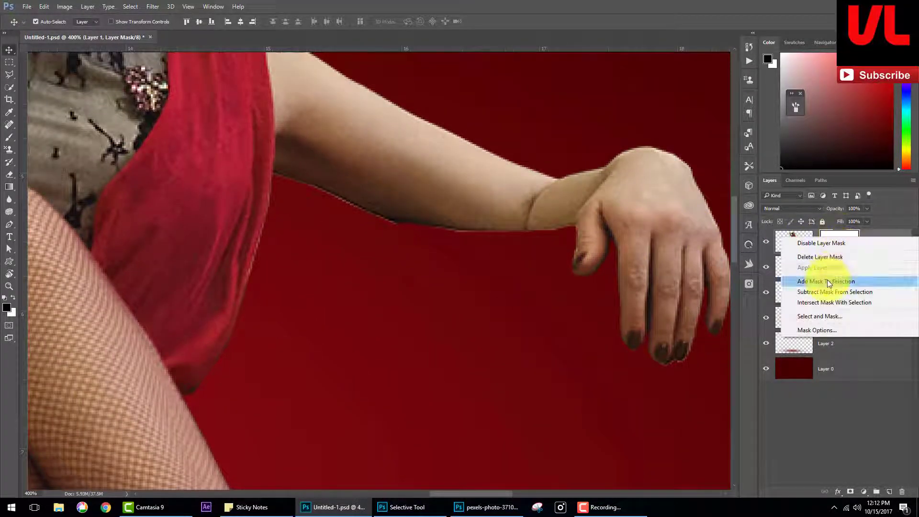
{"action": "key", "text": "Escape"}
{"action": "left_click", "coordinate": [794, 242]}
{"action": "key", "text": "ctrl+alt+shift+e"}
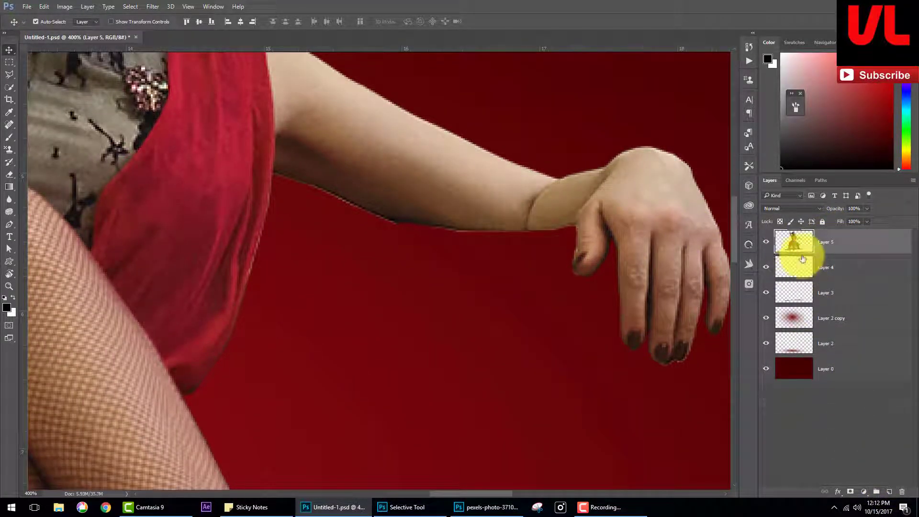
- In Liquify at 300% zoom, Forward Warp the arm's lower edge with a smaller brush
{"action": "left_click", "coordinate": [153, 6]}
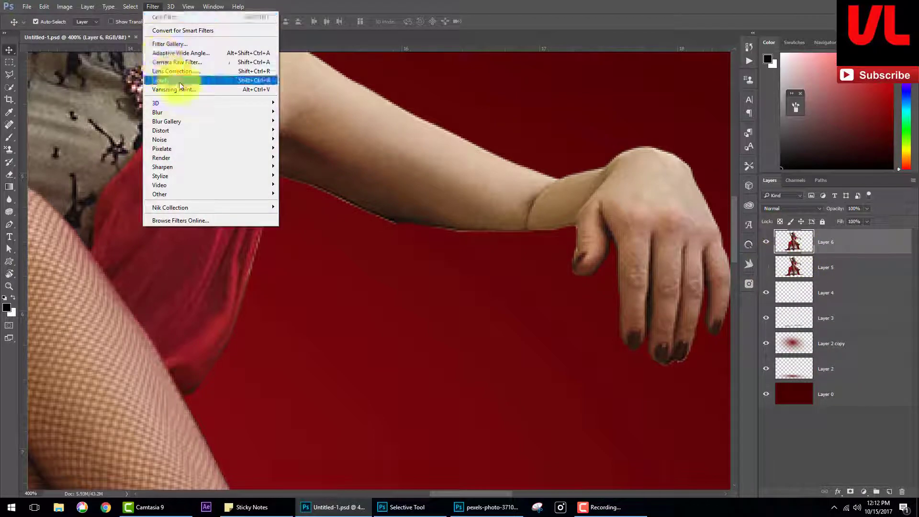
{"action": "left_click", "coordinate": [185, 82]}
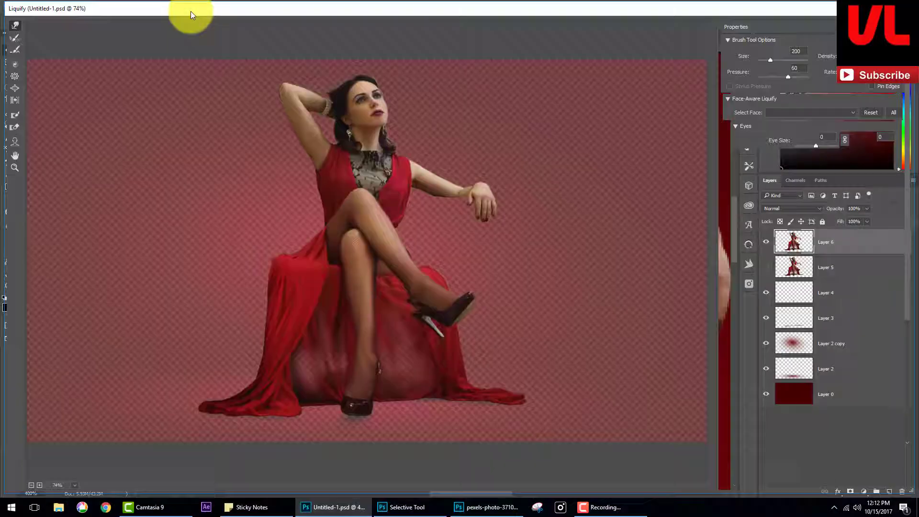
{"action": "left_click", "coordinate": [544, 213], "text": "ctrl"}
{"action": "left_click_drag", "start_coordinate": [544, 213], "coordinate": [318, 324]}
{"action": "key", "text": "bracketleft"}
{"action": "key", "text": "bracketleft"}
{"action": "key", "text": "bracketleft"}
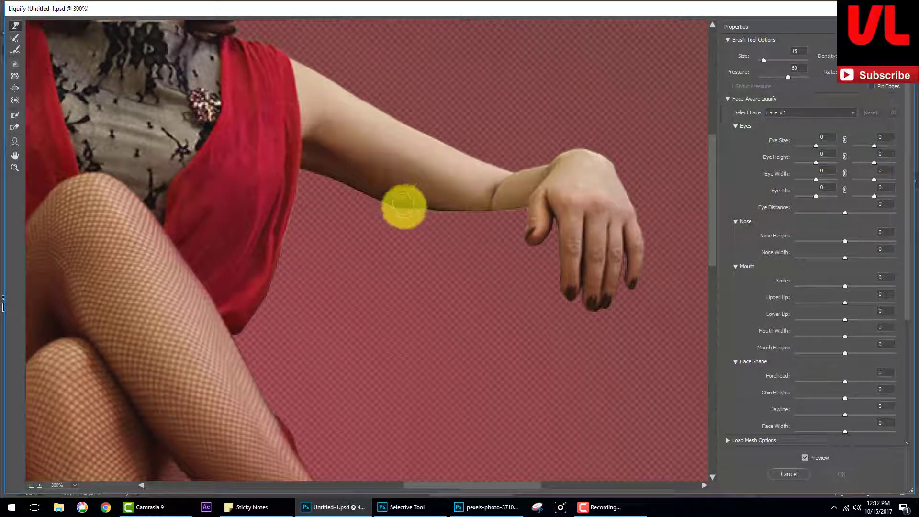
{"action": "left_click_drag", "start_coordinate": [413, 208], "coordinate": [453, 204]}
- Toggle Liquify's view options, apply the warp, and show only Layer 6
{"action": "scroll", "coordinate": [770, 405], "scroll_direction": "down", "scroll_amount": 5}
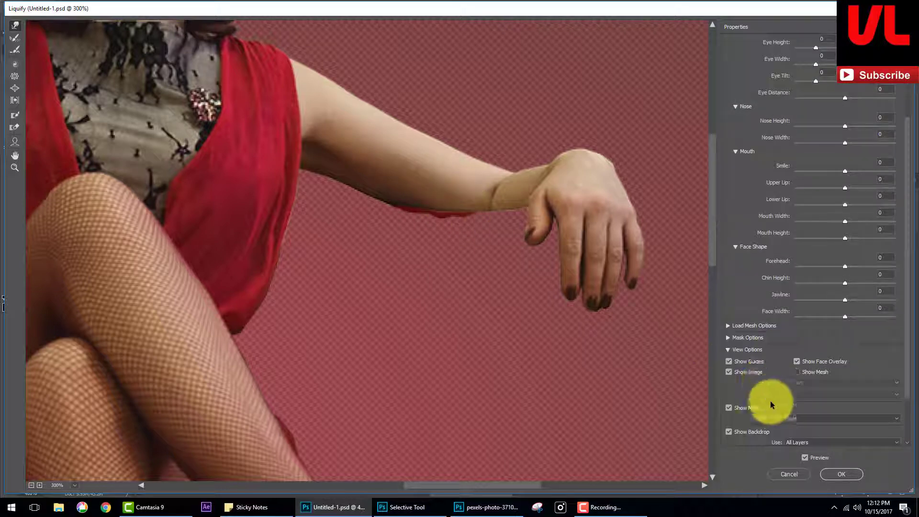
{"action": "left_click", "coordinate": [730, 372]}
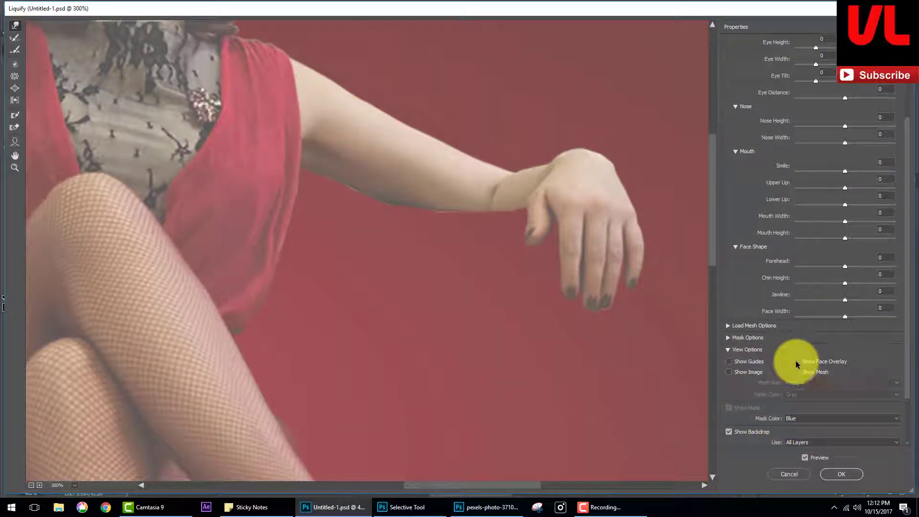
{"action": "left_click", "coordinate": [728, 431]}
{"action": "left_click", "coordinate": [729, 431]}
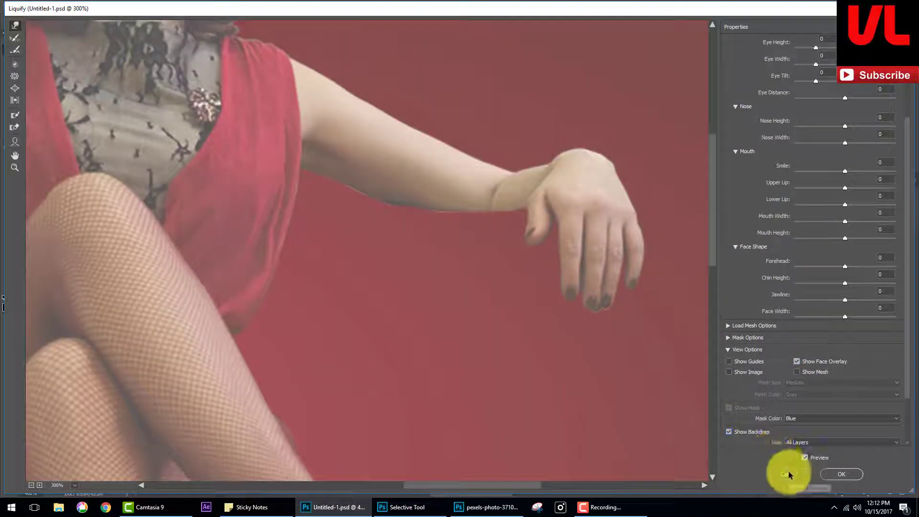
{"action": "left_click", "coordinate": [841, 474]}
{"action": "left_click_drag", "start_coordinate": [766, 292], "coordinate": [766, 394]}
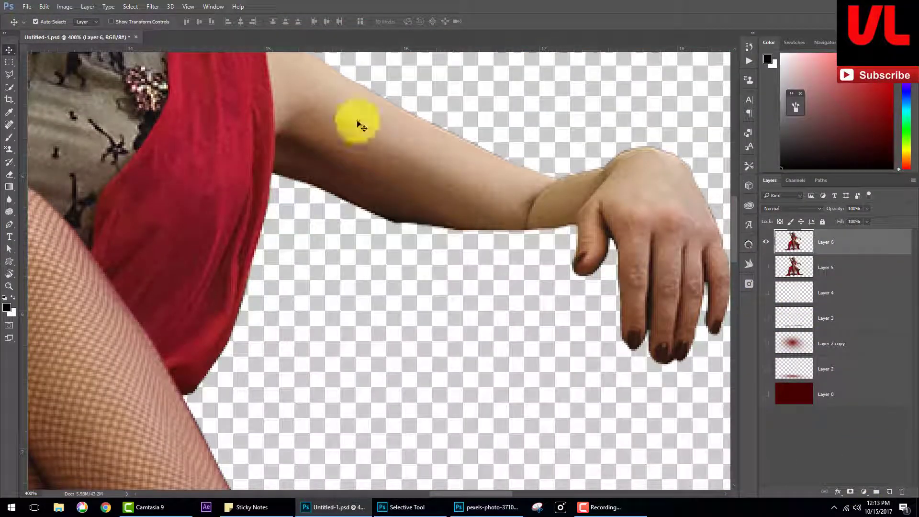
- Reopen Liquify and set the backdrop to Layer 6, mode In Front, opacity 100, then OK
{"action": "left_click", "coordinate": [152, 6]}
{"action": "left_click", "coordinate": [200, 80]}
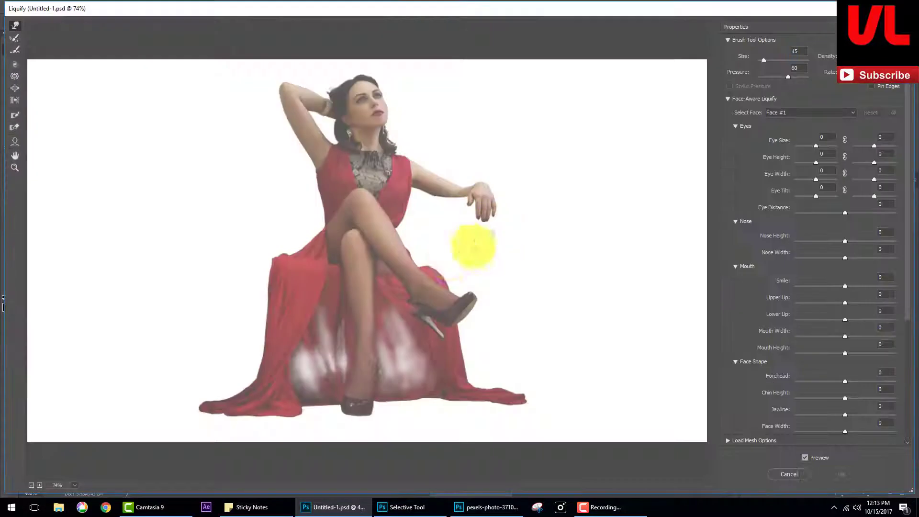
{"action": "scroll", "coordinate": [479, 234], "scroll_direction": "up", "scroll_amount": 2}
{"action": "scroll", "coordinate": [499, 220], "scroll_direction": "up", "scroll_amount": 3}
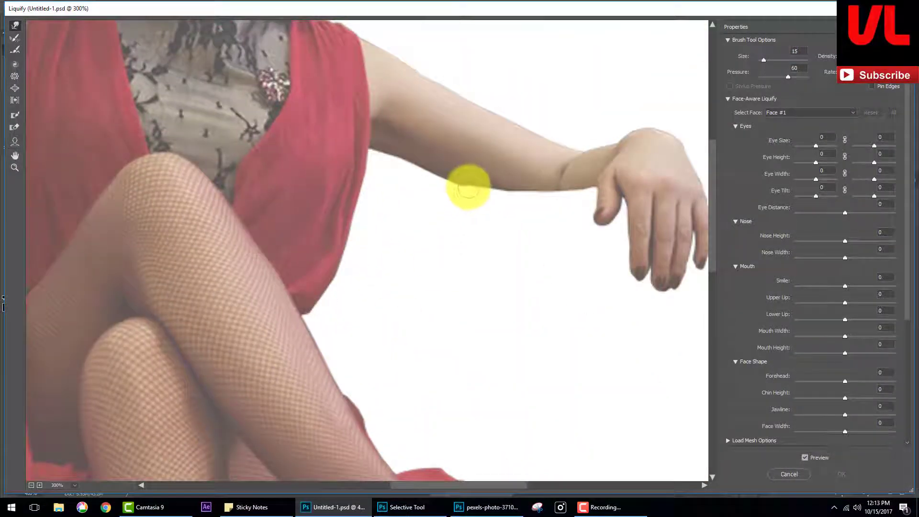
{"action": "scroll", "coordinate": [747, 407], "scroll_direction": "down", "scroll_amount": 4}
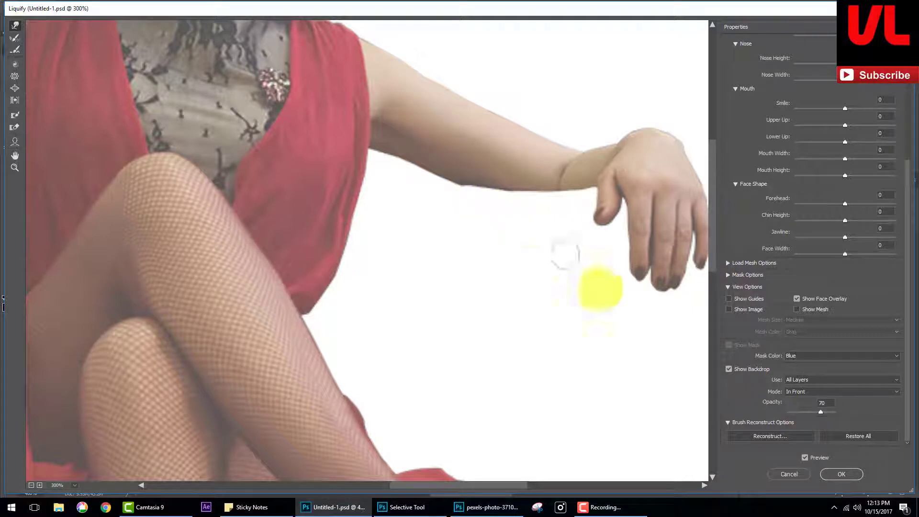
{"action": "left_click", "coordinate": [728, 370]}
{"action": "left_click", "coordinate": [826, 380]}
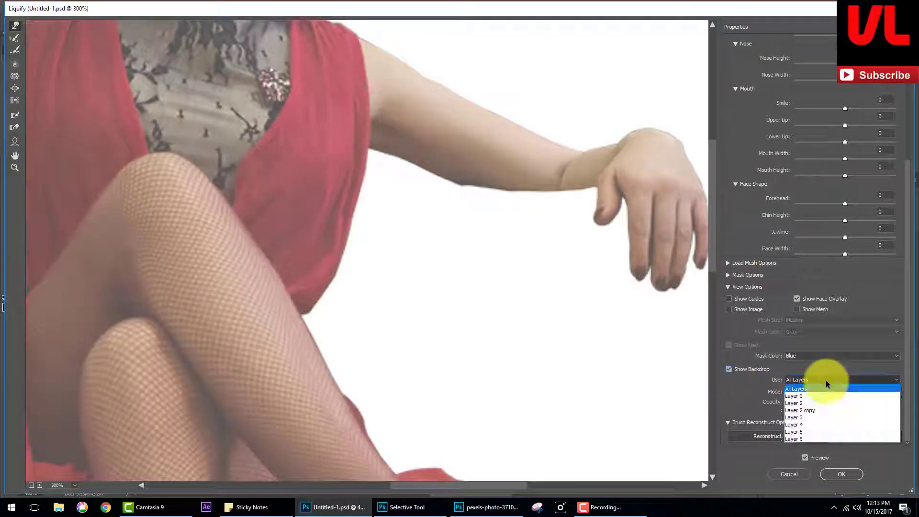
{"action": "left_click", "coordinate": [827, 431]}
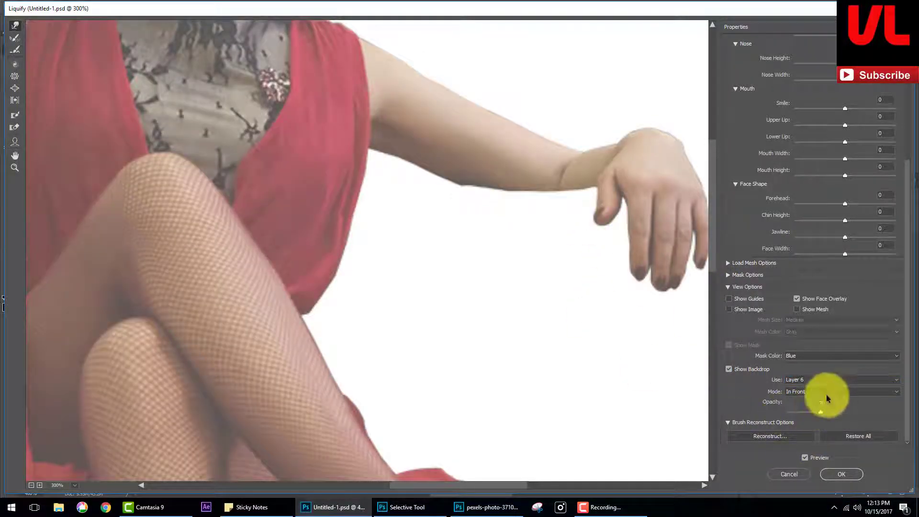
{"action": "left_click", "coordinate": [818, 415]}
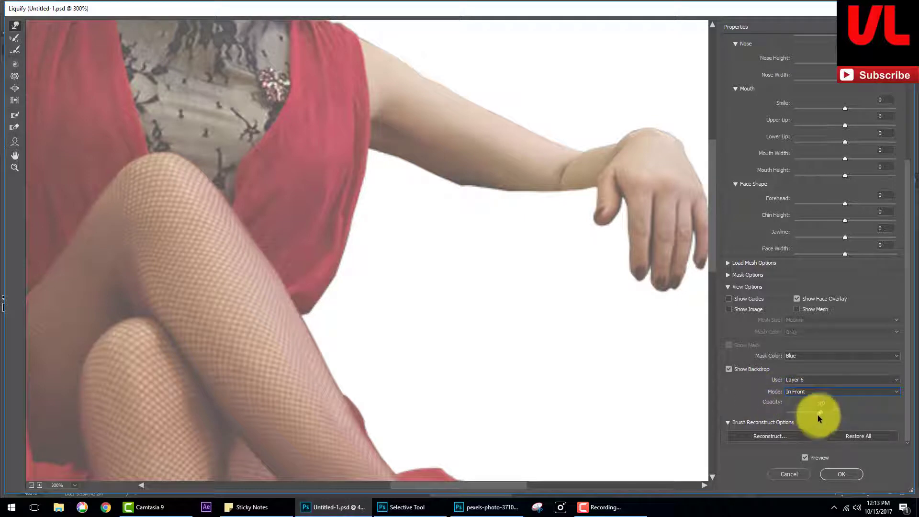
{"action": "left_click_drag", "start_coordinate": [821, 413], "coordinate": [836, 414]}
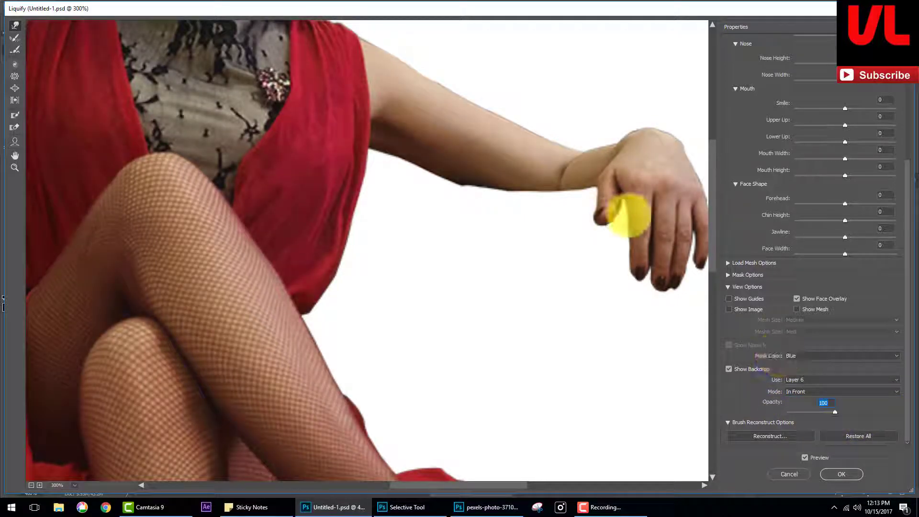
{"action": "left_click", "coordinate": [624, 211]}
{"action": "left_click", "coordinate": [841, 474]}
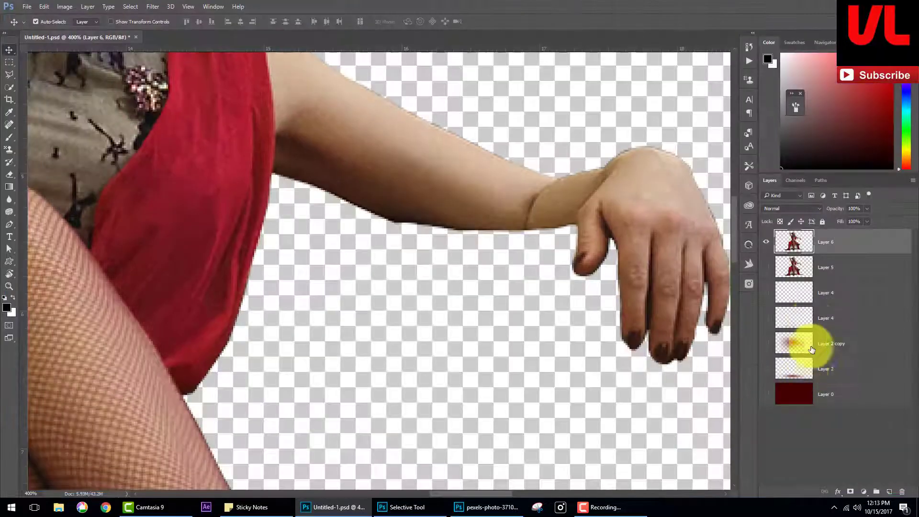
- Reopen Liquify, dismiss the backdrop warning, hide the backdrop and show the image
{"action": "left_click", "coordinate": [158, 6]}
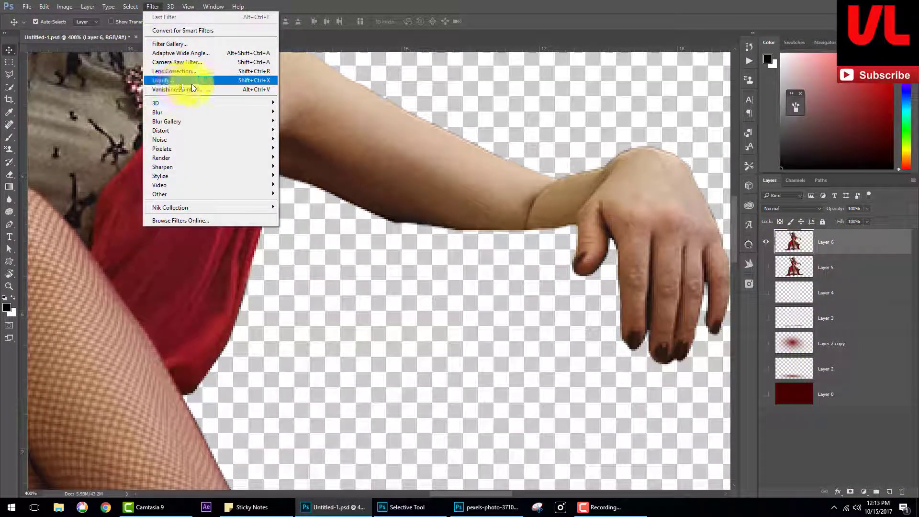
{"action": "left_click", "coordinate": [235, 84]}
{"action": "left_click", "coordinate": [436, 189]}
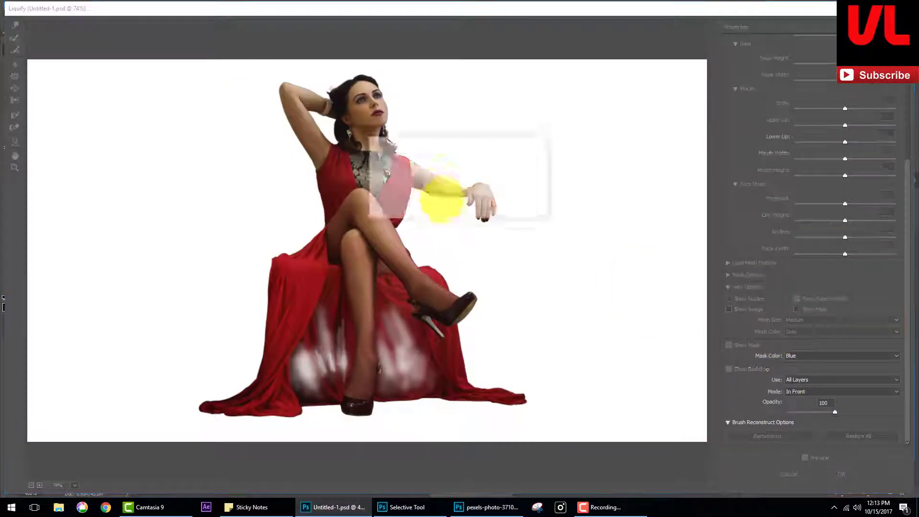
{"action": "left_click", "coordinate": [528, 211]}
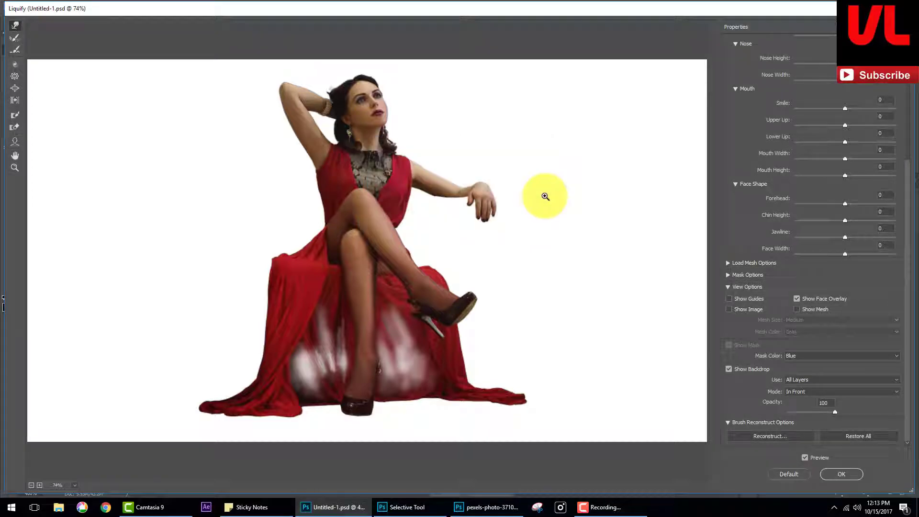
{"action": "scroll", "coordinate": [544, 195], "scroll_direction": "up", "scroll_amount": 1}
{"action": "scroll", "coordinate": [544, 194], "scroll_direction": "up", "scroll_amount": 2}
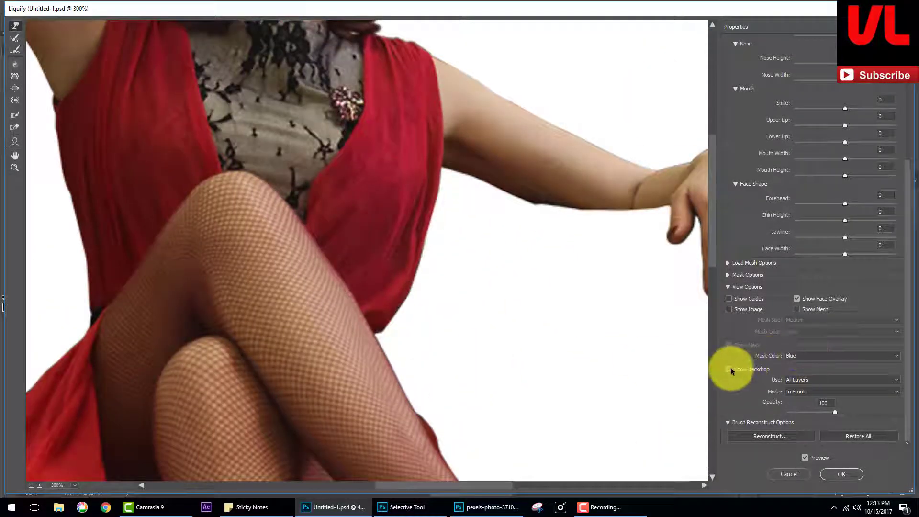
{"action": "left_click", "coordinate": [729, 369]}
{"action": "left_click", "coordinate": [729, 309]}
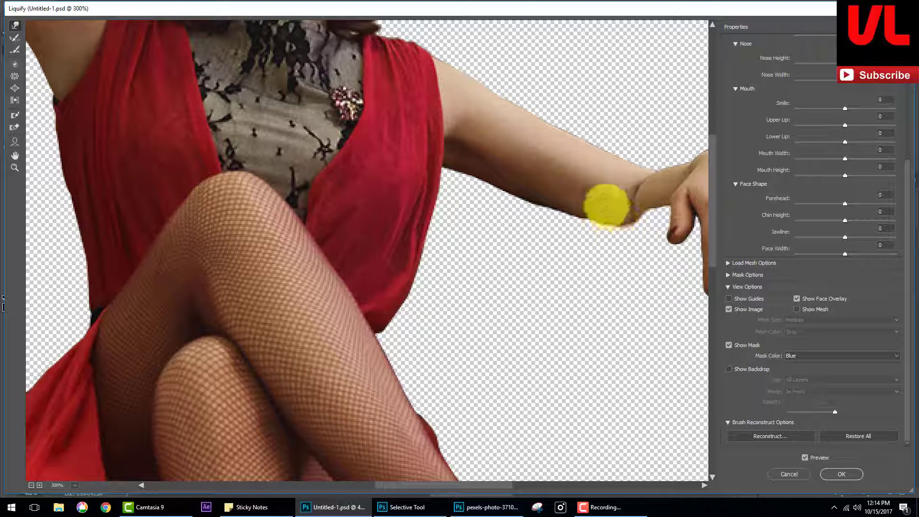
- Forward Warp the forearm's lower edge toward the wrist and refine the hand edge, then apply
{"action": "left_click_drag", "start_coordinate": [590, 203], "coordinate": [650, 206]}
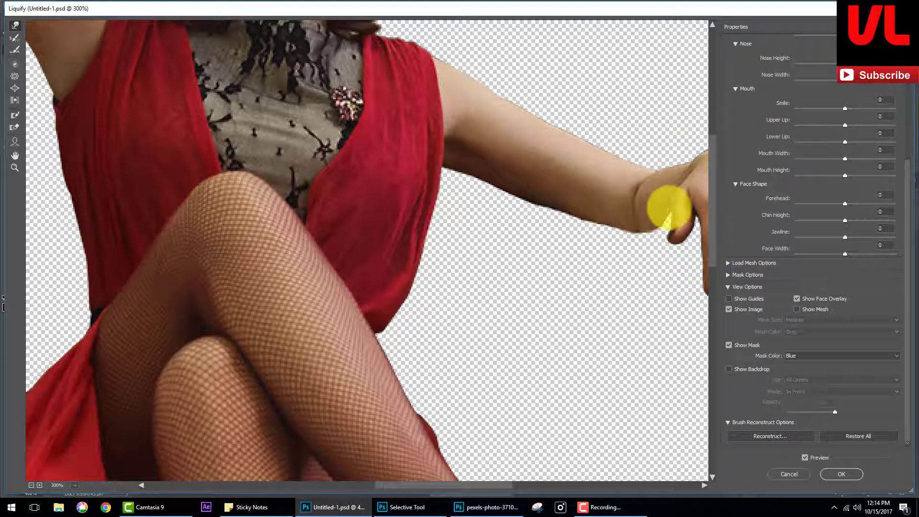
{"action": "scroll", "coordinate": [745, 159], "scroll_direction": "up", "scroll_amount": 2}
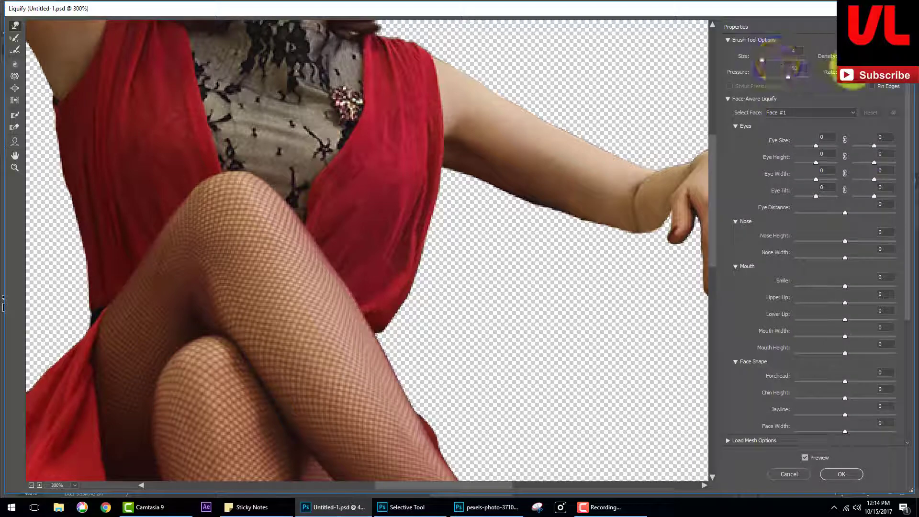
{"action": "left_click_drag", "start_coordinate": [689, 160], "coordinate": [660, 213]}
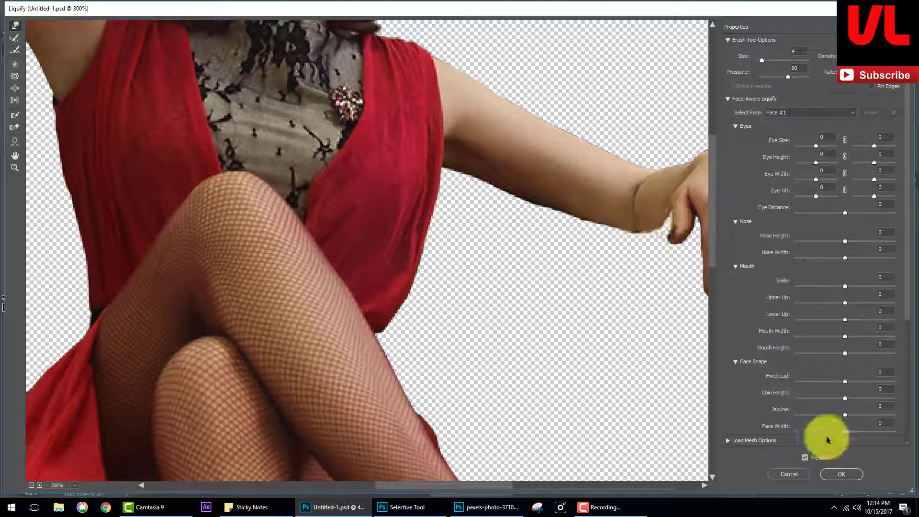
{"action": "left_click", "coordinate": [841, 474]}
- Select the Smudge tool and raise its strength to 100%
{"action": "left_click", "coordinate": [10, 201]}
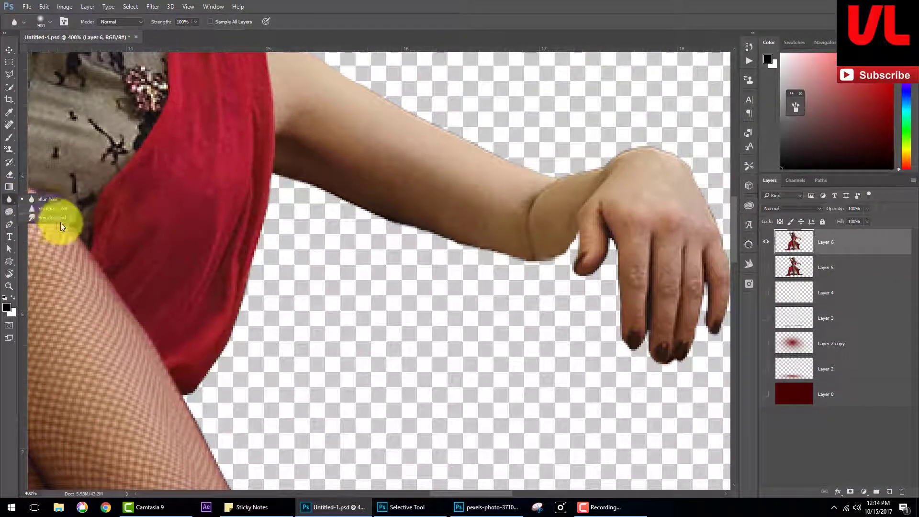
{"action": "left_click", "coordinate": [58, 225]}
{"action": "right_click", "coordinate": [517, 154]}
{"action": "left_click", "coordinate": [556, 54]}
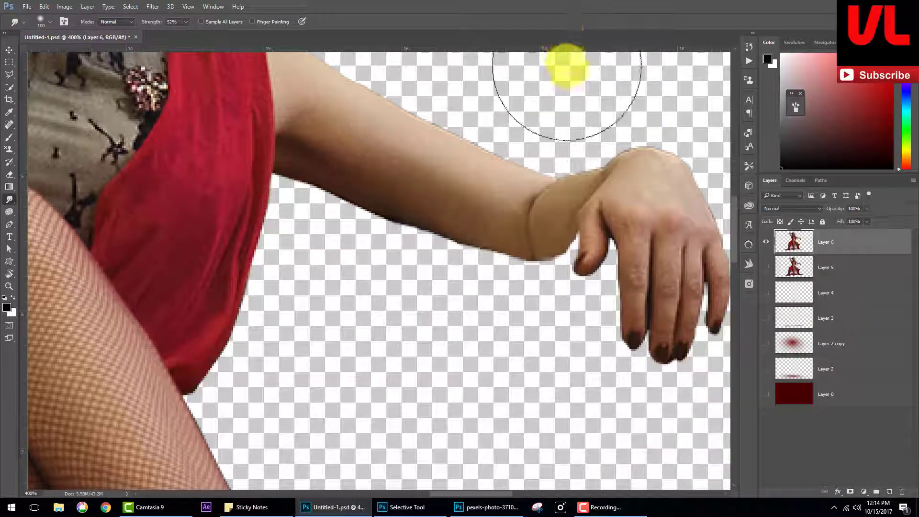
{"action": "right_click", "coordinate": [622, 150]}
{"action": "left_click", "coordinate": [611, 201]}
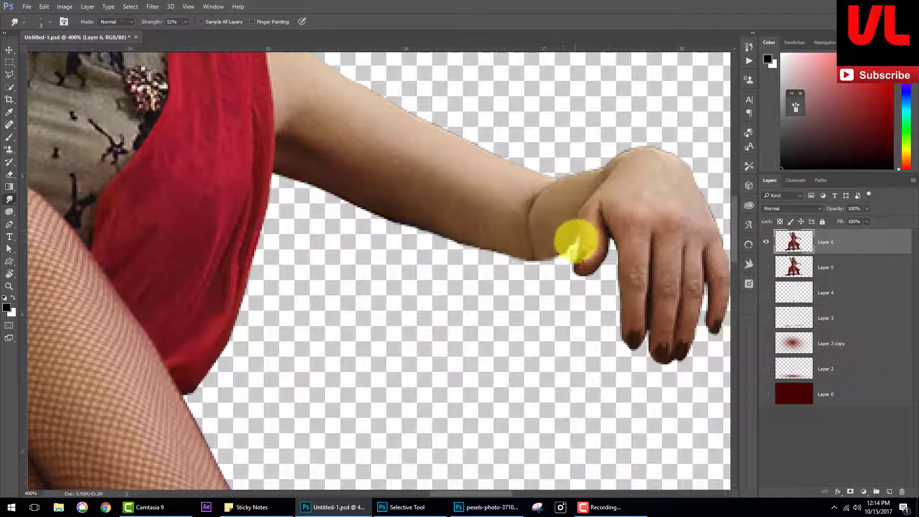
{"action": "left_click_drag", "start_coordinate": [151, 24], "coordinate": [243, 24]}
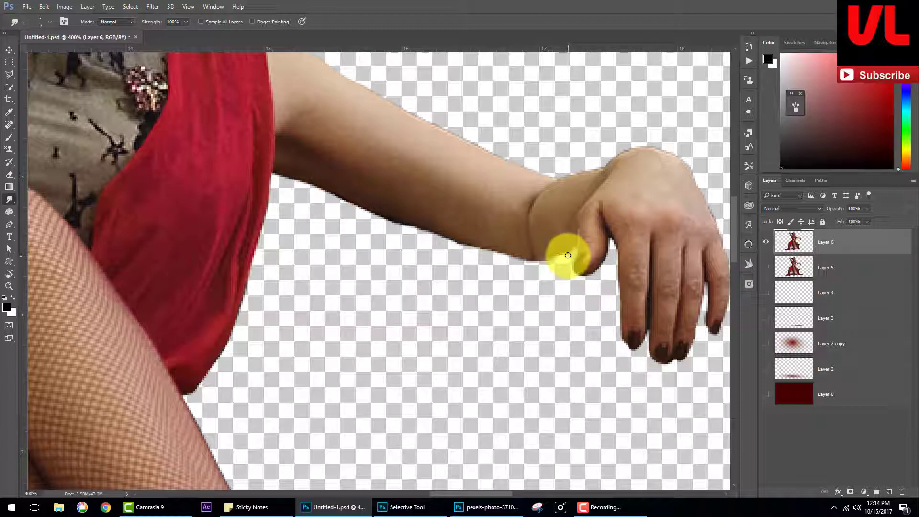
{"action": "scroll", "coordinate": [568, 255], "scroll_direction": "down", "scroll_amount": 1}
{"action": "scroll", "coordinate": [585, 304], "scroll_direction": "down", "scroll_amount": 2}
{"action": "scroll", "coordinate": [745, 287], "scroll_direction": "down", "scroll_amount": 2}
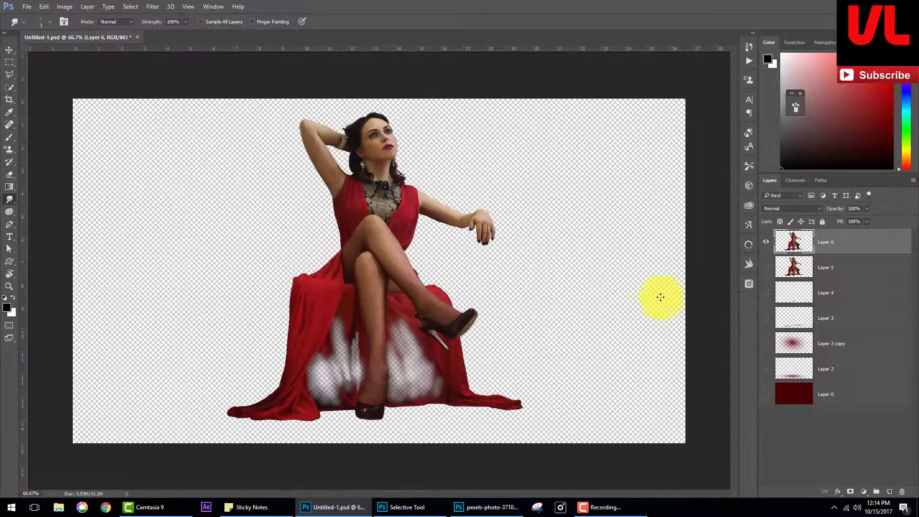
- Show the dark red Layer 0 backdrop and both red glow layers again
{"action": "left_click", "coordinate": [768, 268]}
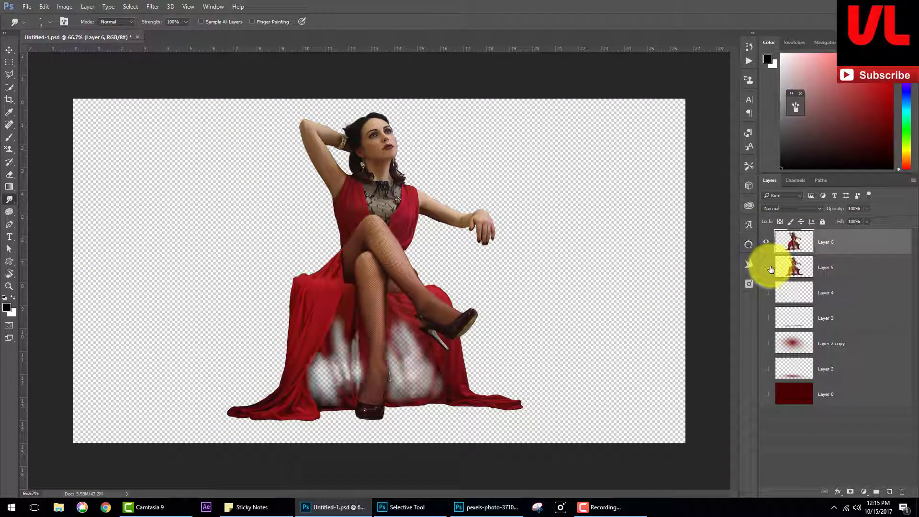
{"action": "left_click", "coordinate": [766, 394]}
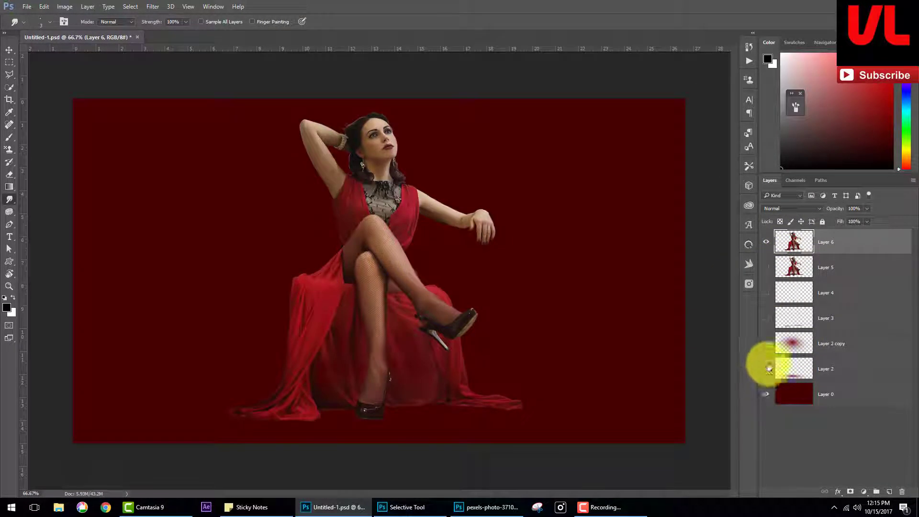
{"action": "left_click", "coordinate": [767, 369]}
{"action": "left_click", "coordinate": [767, 343]}
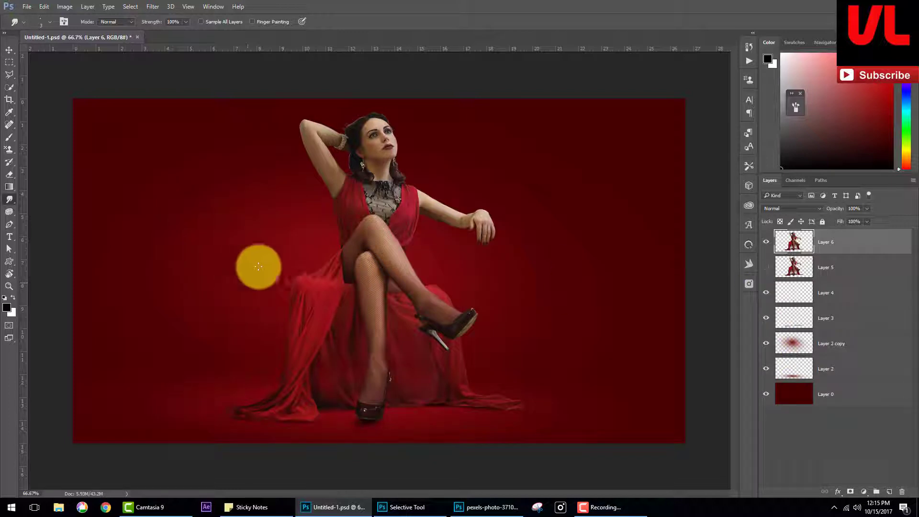
{"action": "left_click", "coordinate": [9, 50]}
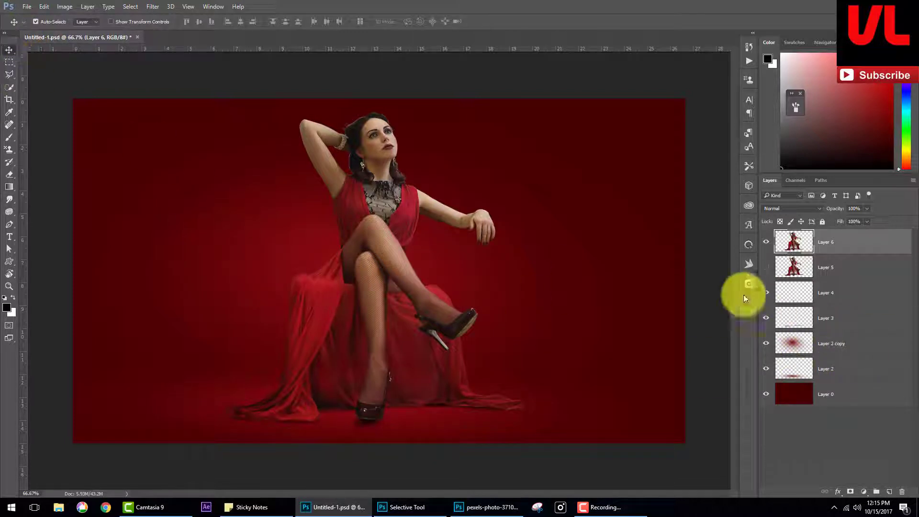
- Fill Layer 6's figure selection with black on a new layer to make a silhouette
{"action": "left_click", "coordinate": [793, 242], "text": "ctrl"}
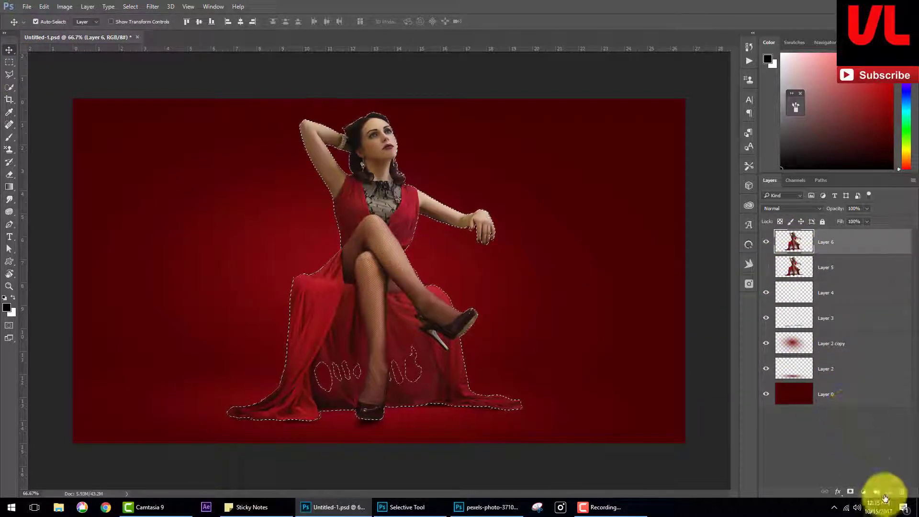
{"action": "left_click", "coordinate": [889, 492]}
{"action": "key", "text": "alt+BackSpace"}
{"action": "key", "text": "ctrl+d"}
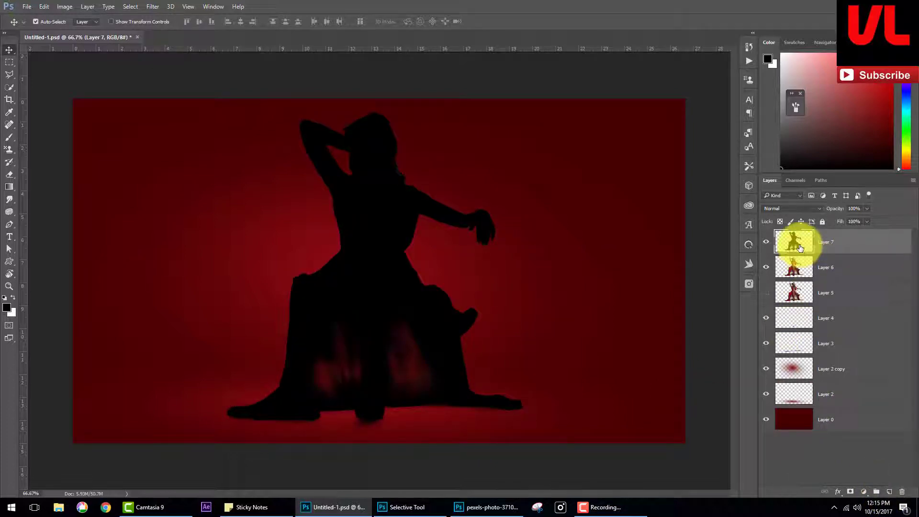
- Give the silhouette layer an Inner Glow coloured red
{"action": "double_click", "coordinate": [793, 242]}
{"action": "left_click", "coordinate": [491, 378]}
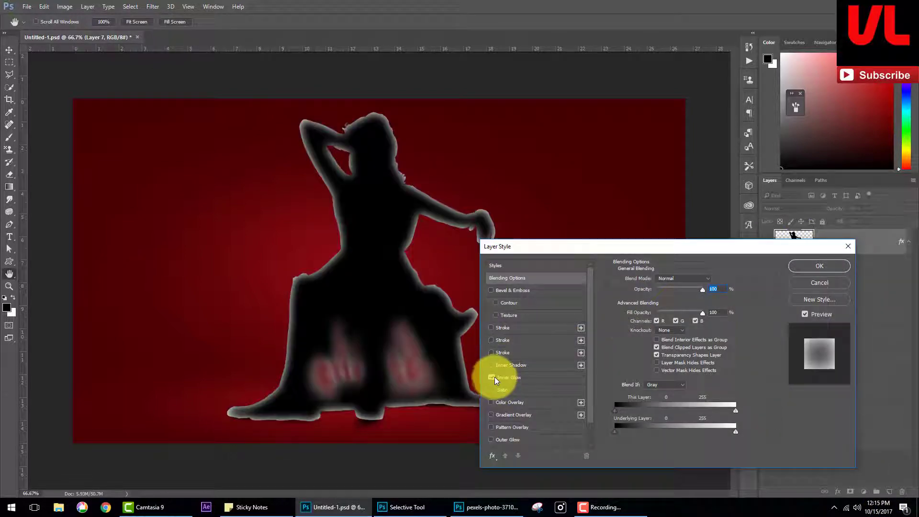
{"action": "left_click", "coordinate": [540, 376]}
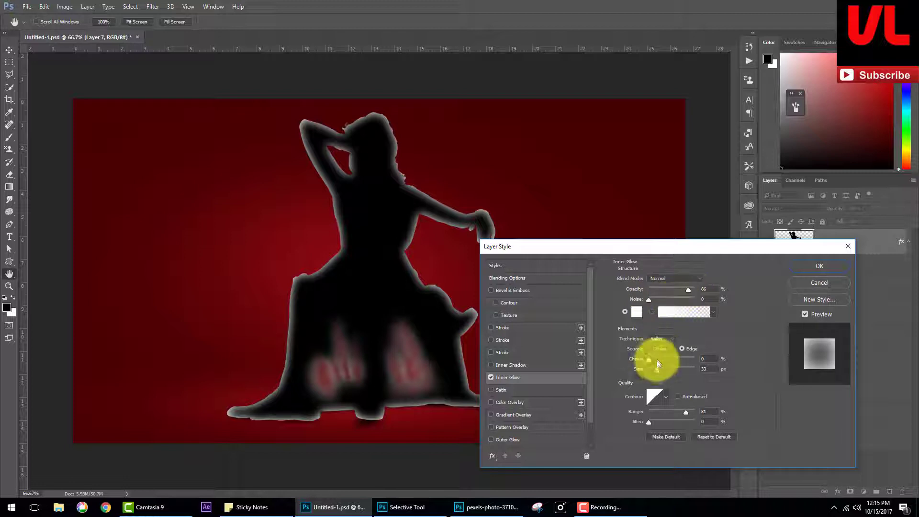
{"action": "left_click", "coordinate": [634, 313]}
{"action": "left_click_drag", "start_coordinate": [703, 260], "coordinate": [699, 255]}
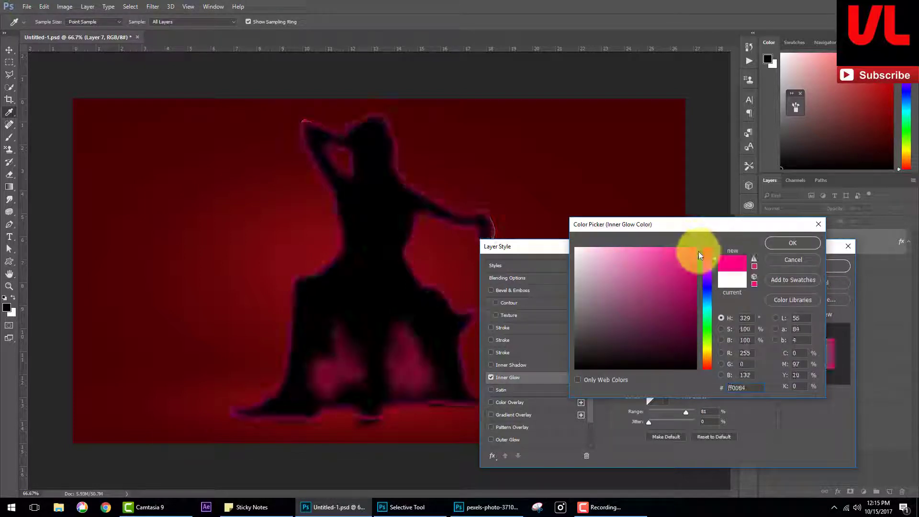
{"action": "left_click", "coordinate": [812, 242]}
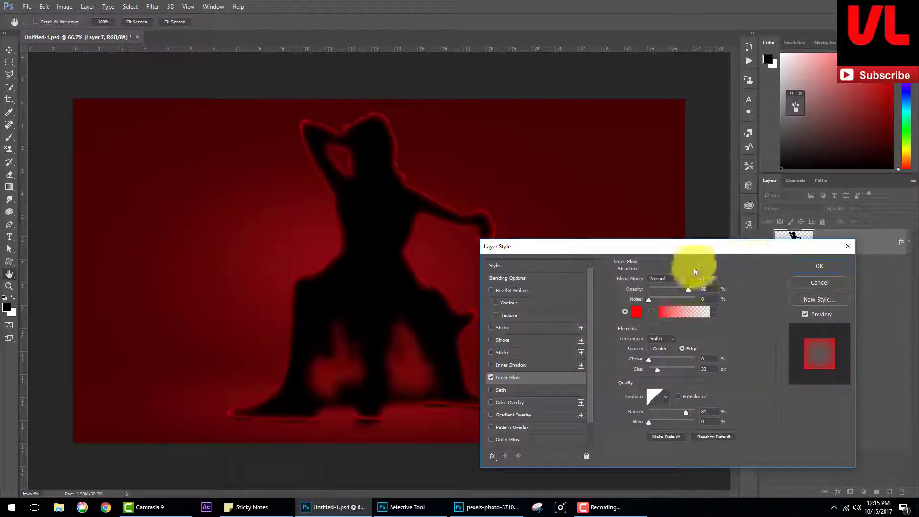
- Set the inner glow blend mode to Screen with size 24 px, and apply it
{"action": "left_click", "coordinate": [675, 278]}
{"action": "left_click", "coordinate": [678, 351]}
{"action": "left_click", "coordinate": [675, 278]}
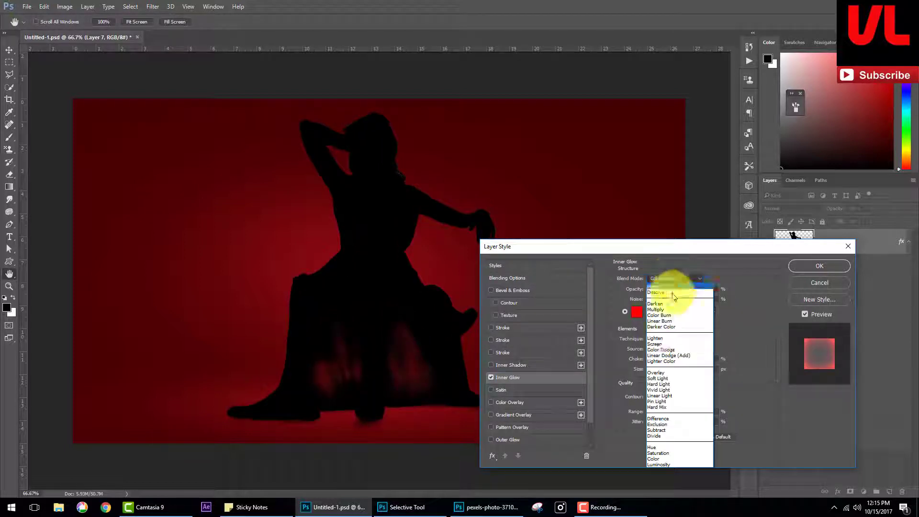
{"action": "left_click", "coordinate": [670, 343]}
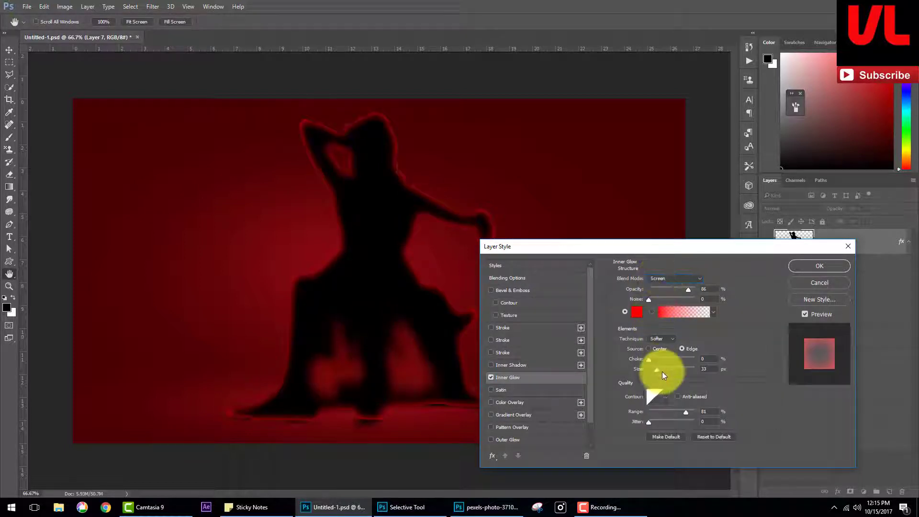
{"action": "left_click_drag", "start_coordinate": [662, 371], "coordinate": [653, 372]}
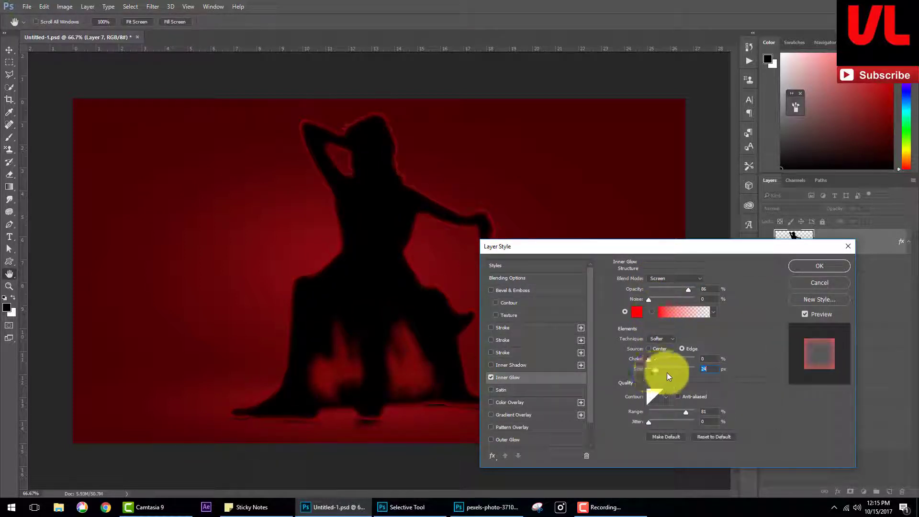
{"action": "left_click", "coordinate": [819, 266]}
{"action": "left_click", "coordinate": [889, 491]}
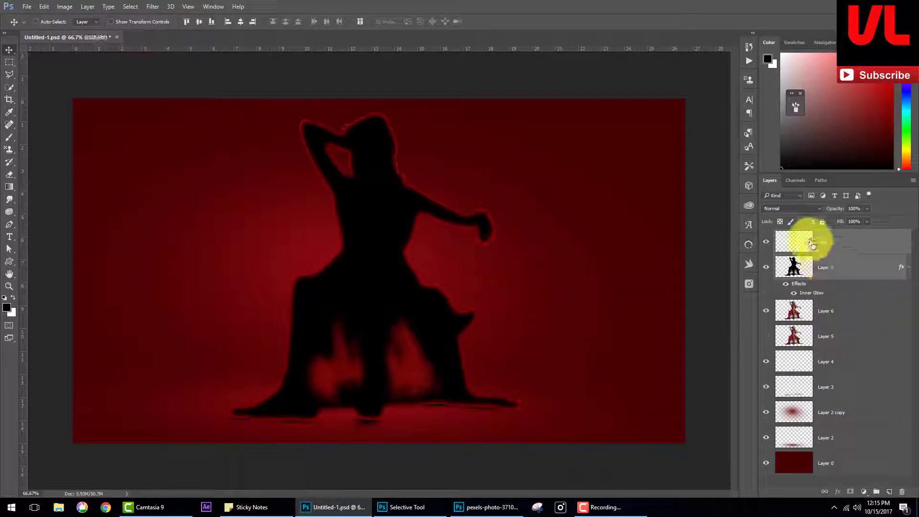
{"action": "left_click", "coordinate": [792, 208]}
- Set Layer 8 to Color Dodge, add a layer mask, and use a 41% opacity brush
{"action": "left_click", "coordinate": [794, 280]}
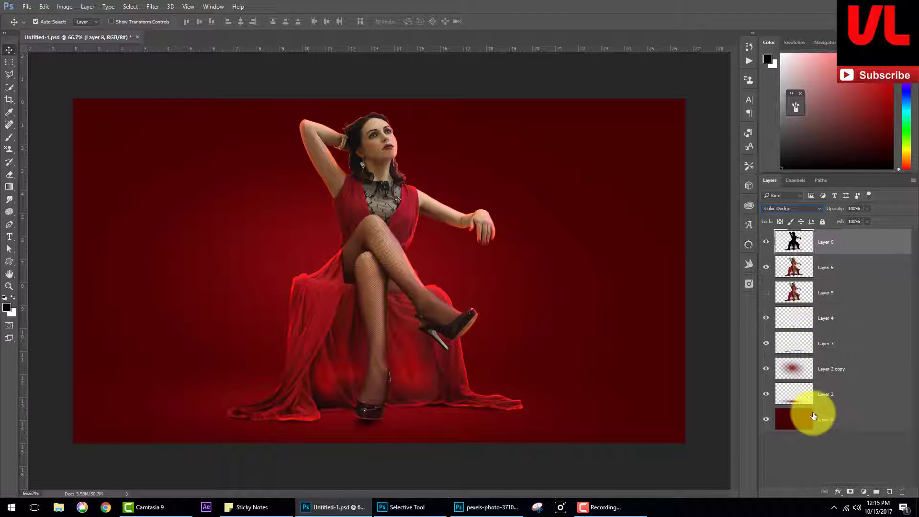
{"action": "left_click", "coordinate": [850, 493]}
{"action": "left_click", "coordinate": [9, 137]}
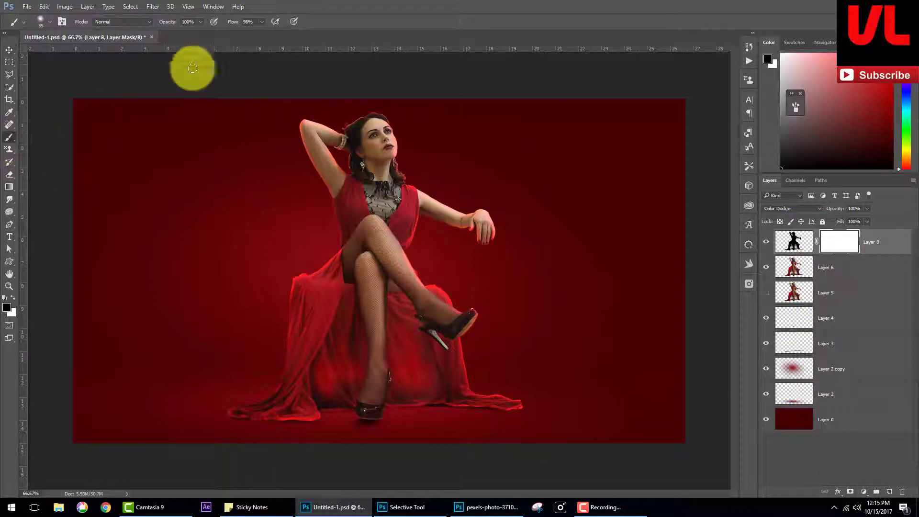
{"action": "left_click_drag", "start_coordinate": [235, 25], "coordinate": [189, 26]}
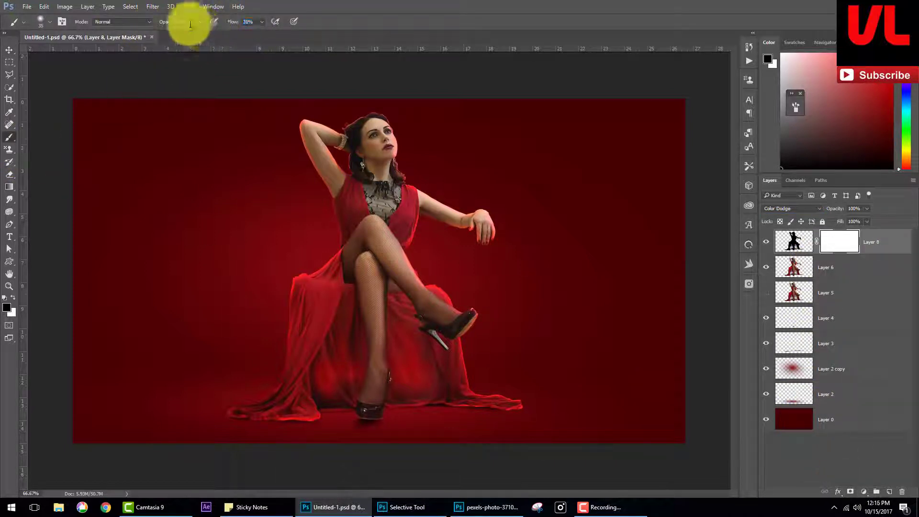
{"action": "key", "text": "bracketright"}
{"action": "key", "text": "bracketright"}
{"action": "key", "text": "bracketright"}
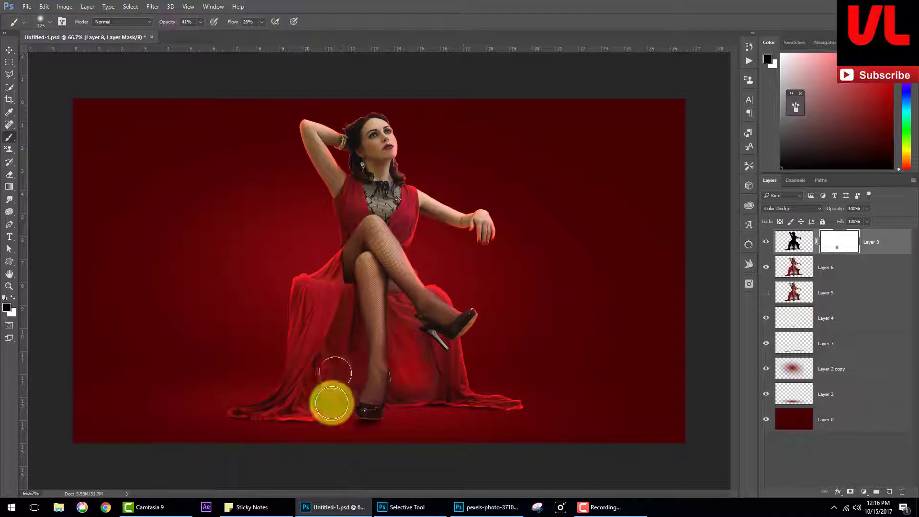
- Mask the glow off her feet, raised arm and hair, and lower layer opacity to 85%
{"action": "mouse_move", "coordinate": [348, 380]}
{"action": "left_mouse_down"}
{"action": "mouse_move", "coordinate": [397, 383]}
{"action": "mouse_move", "coordinate": [260, 423]}
{"action": "mouse_move", "coordinate": [365, 404]}
{"action": "mouse_move", "coordinate": [533, 420]}
{"action": "mouse_move", "coordinate": [369, 410]}
{"action": "left_mouse_up"}
{"action": "key", "text": "bracketright"}
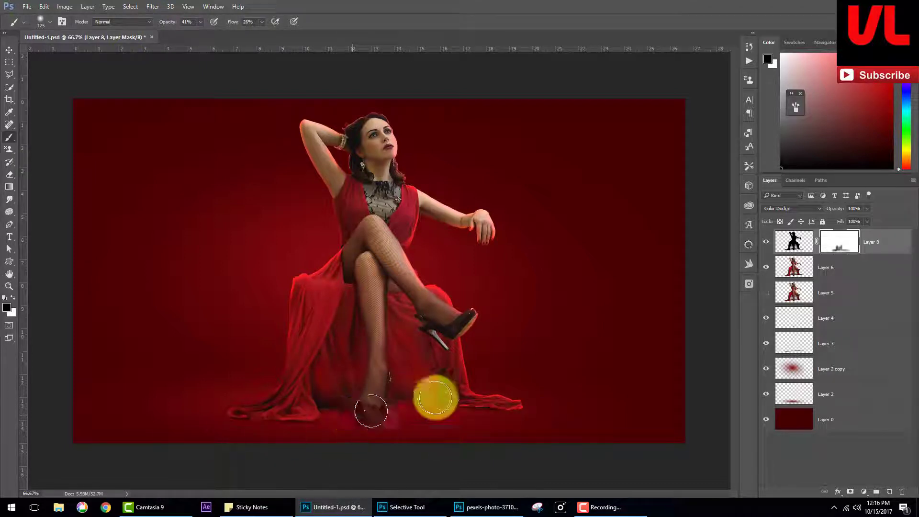
{"action": "key", "text": "bracketleft"}
{"action": "key", "text": "bracketleft"}
{"action": "key", "text": "bracketleft"}
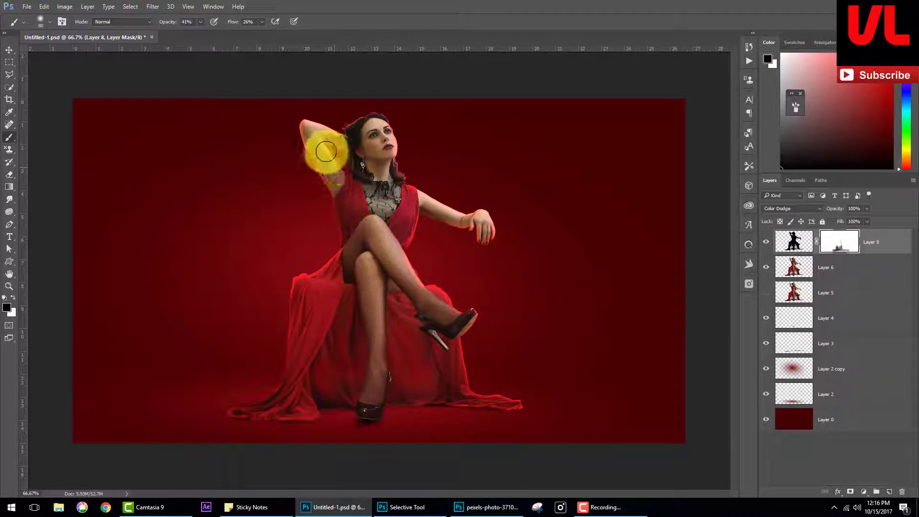
{"action": "mouse_move", "coordinate": [326, 152]}
{"action": "left_mouse_down"}
{"action": "mouse_move", "coordinate": [318, 180]}
{"action": "mouse_move", "coordinate": [314, 123]}
{"action": "mouse_move", "coordinate": [359, 128]}
{"action": "mouse_move", "coordinate": [410, 205]}
{"action": "mouse_move", "coordinate": [479, 227]}
{"action": "mouse_move", "coordinate": [478, 209]}
{"action": "mouse_move", "coordinate": [455, 226]}
{"action": "mouse_move", "coordinate": [468, 232]}
{"action": "mouse_move", "coordinate": [416, 268]}
{"action": "mouse_move", "coordinate": [483, 224]}
{"action": "mouse_move", "coordinate": [487, 260]}
{"action": "left_mouse_up"}
{"action": "key", "text": "bracketleft"}
{"action": "key", "text": "bracketleft"}
{"action": "left_click", "coordinate": [828, 210]}
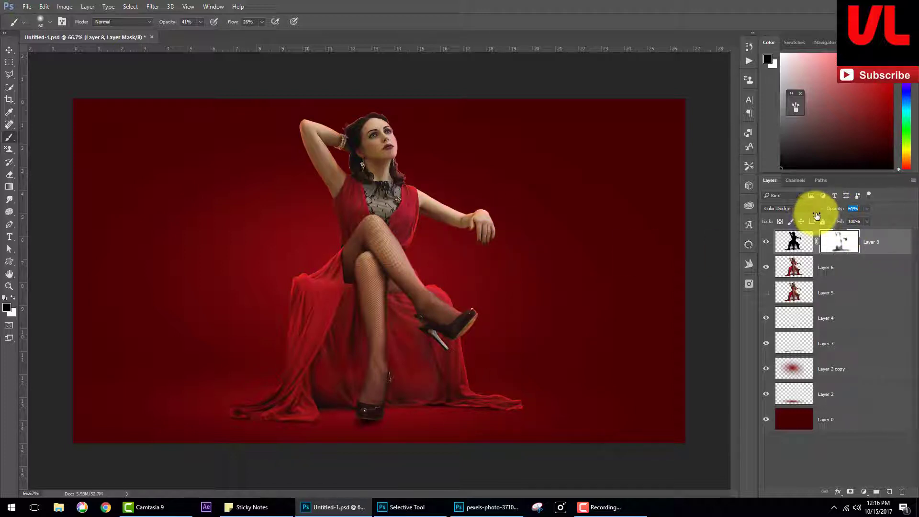
{"action": "left_click", "coordinate": [888, 483]}
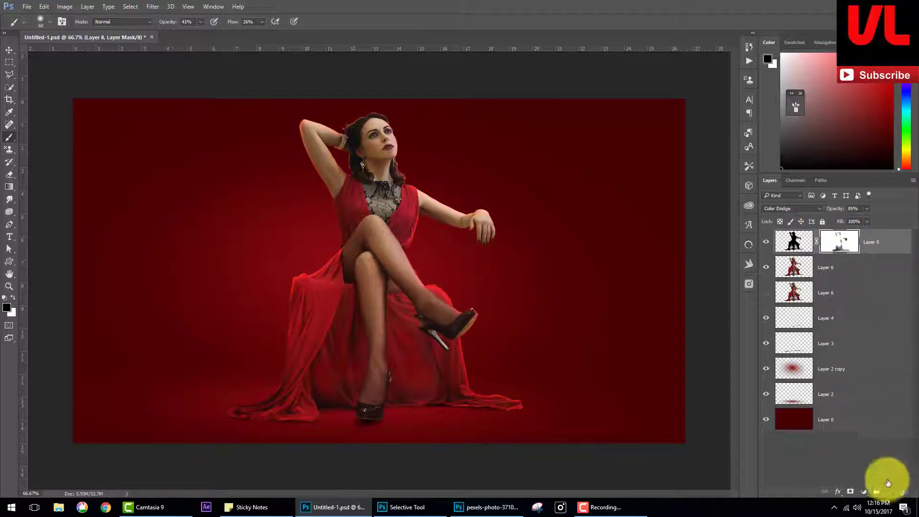
- Duplicate the dark red backdrop to the top and mask it so the woman shows through
{"action": "left_click", "coordinate": [857, 419]}
{"action": "key", "text": "ctrl+j"}
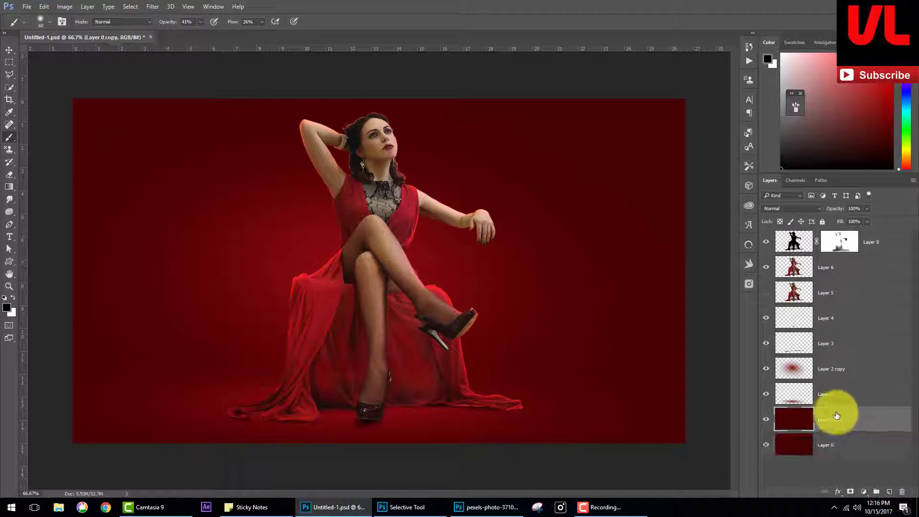
{"action": "left_click_drag", "start_coordinate": [835, 419], "coordinate": [837, 240]}
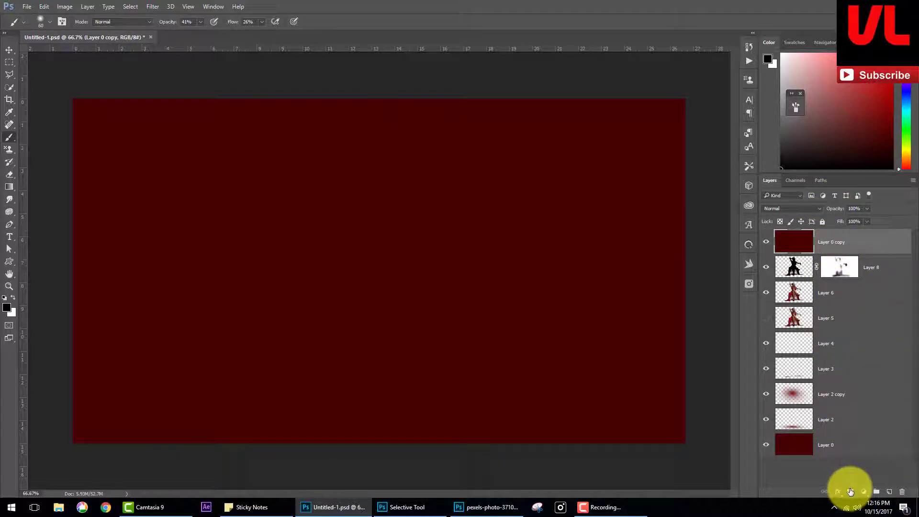
{"action": "left_click", "coordinate": [510, 256]}
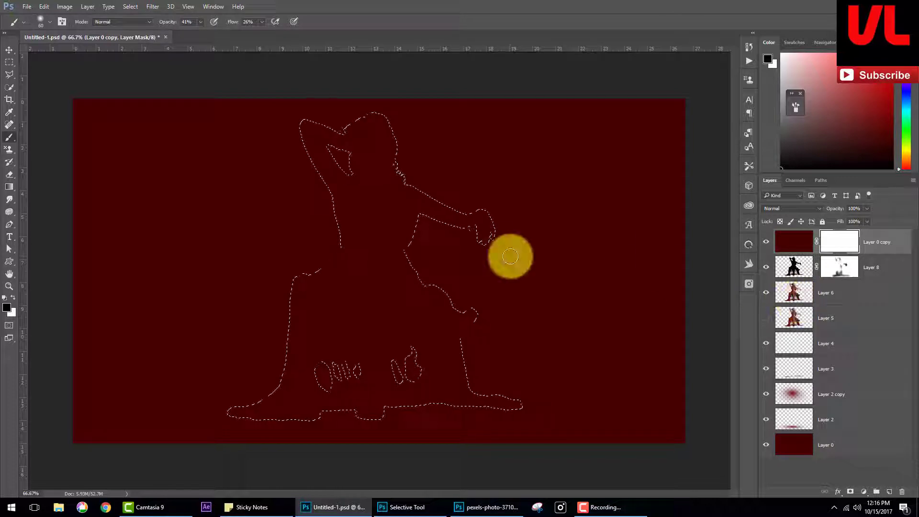
{"action": "key", "text": "alt+BackSpace"}
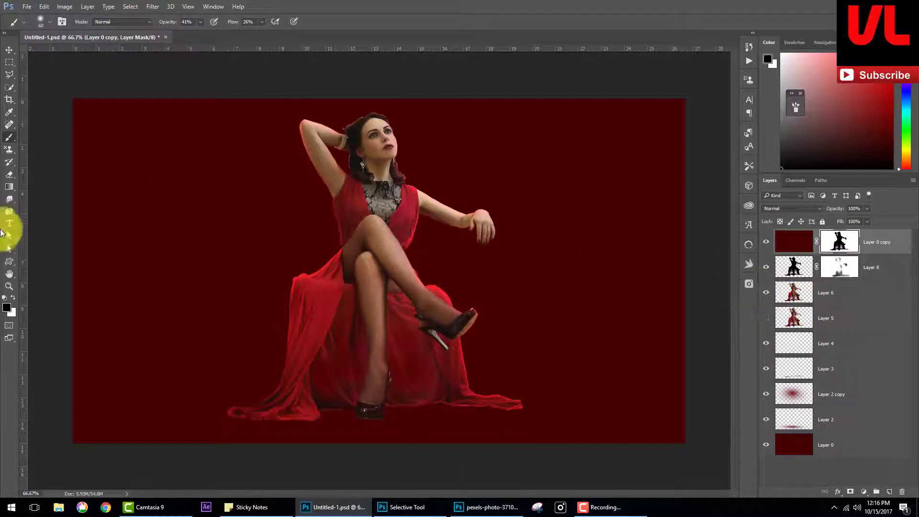
{"action": "left_click", "coordinate": [13, 297]}
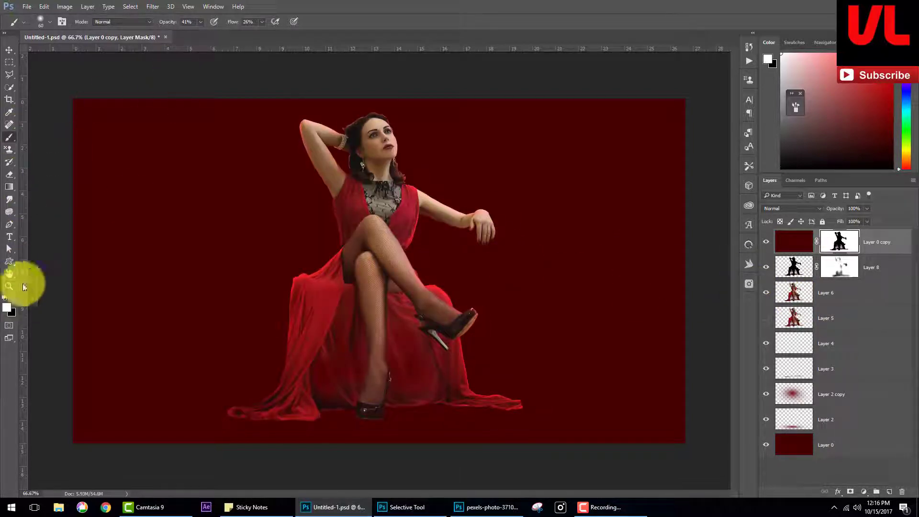
- Choose a large 150 px brush from the brush presets
{"action": "right_click", "coordinate": [291, 164]}
{"action": "scroll", "coordinate": [417, 311], "scroll_direction": "down", "scroll_amount": 3}
{"action": "scroll", "coordinate": [431, 323], "scroll_direction": "down", "scroll_amount": 2}
{"action": "scroll", "coordinate": [459, 328], "scroll_direction": "down", "scroll_amount": 3}
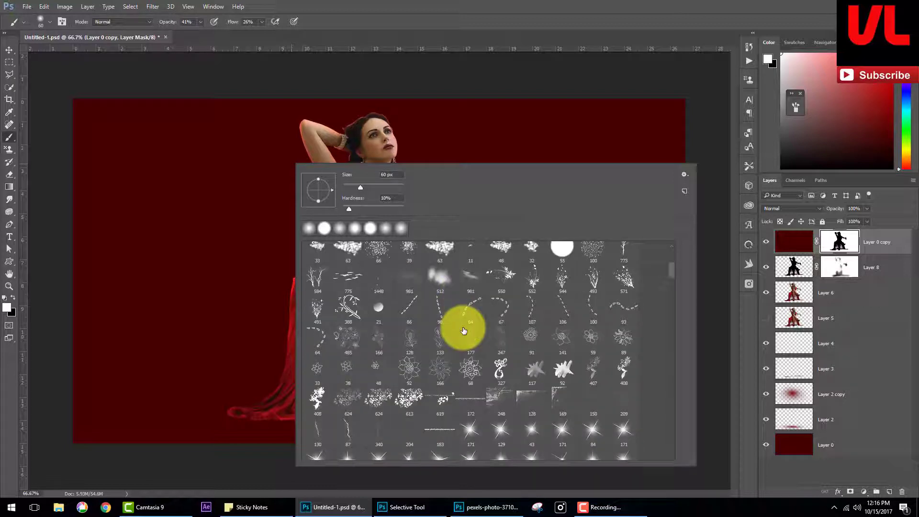
{"action": "scroll", "coordinate": [489, 337], "scroll_direction": "down", "scroll_amount": 3}
{"action": "scroll", "coordinate": [515, 347], "scroll_direction": "down", "scroll_amount": 3}
{"action": "scroll", "coordinate": [531, 352], "scroll_direction": "down", "scroll_amount": 3}
{"action": "scroll", "coordinate": [544, 355], "scroll_direction": "down", "scroll_amount": 3}
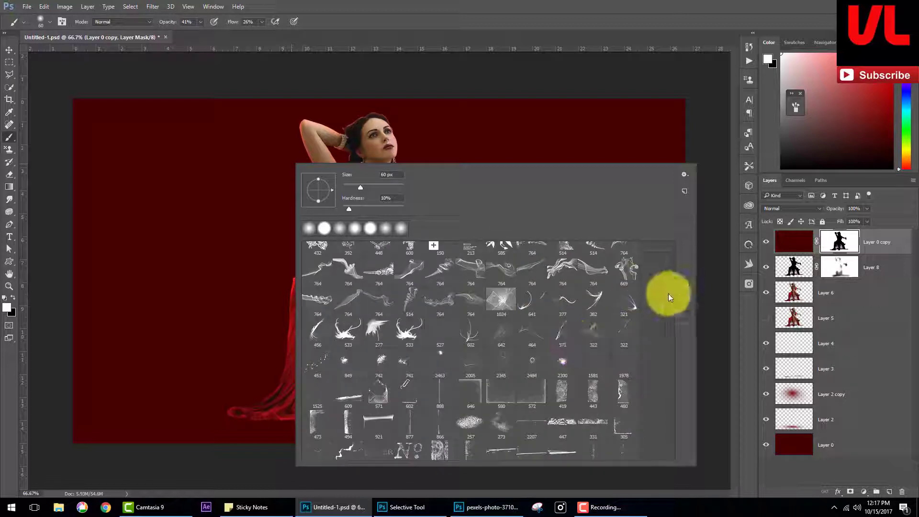
{"action": "scroll", "coordinate": [511, 418], "scroll_direction": "down", "scroll_amount": 3}
{"action": "scroll", "coordinate": [507, 386], "scroll_direction": "down", "scroll_amount": 3}
{"action": "scroll", "coordinate": [511, 369], "scroll_direction": "down", "scroll_amount": 3}
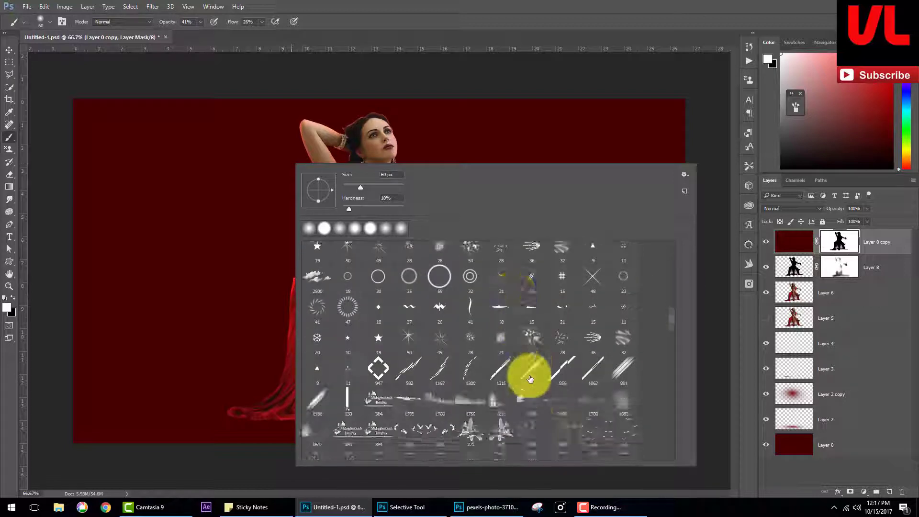
{"action": "scroll", "coordinate": [536, 371], "scroll_direction": "down", "scroll_amount": 3}
{"action": "scroll", "coordinate": [570, 354], "scroll_direction": "down", "scroll_amount": 3}
{"action": "scroll", "coordinate": [579, 356], "scroll_direction": "down", "scroll_amount": 3}
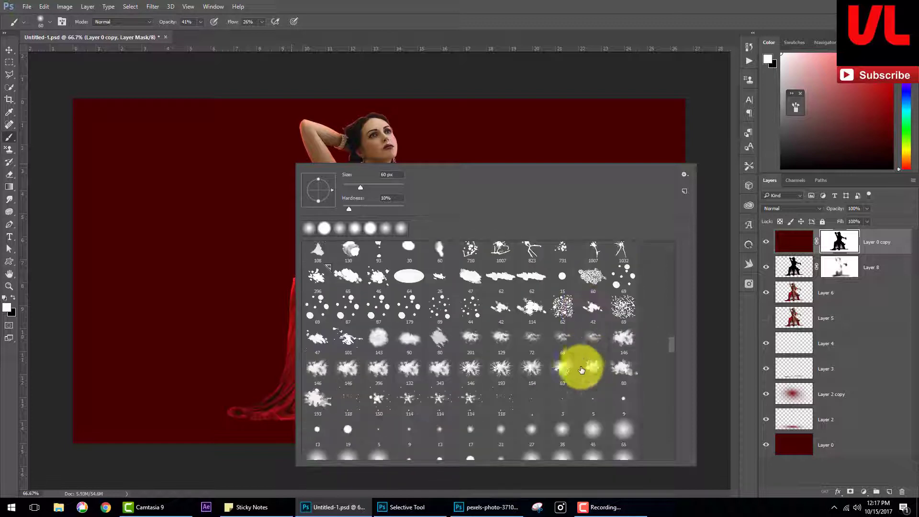
{"action": "left_click", "coordinate": [450, 373]}
{"action": "left_click", "coordinate": [516, 29]}
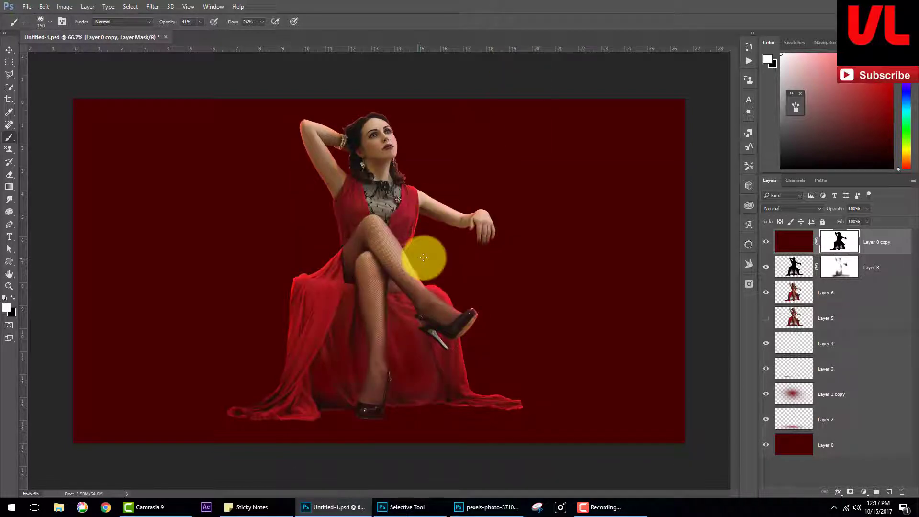
{"action": "right_click", "coordinate": [492, 255]}
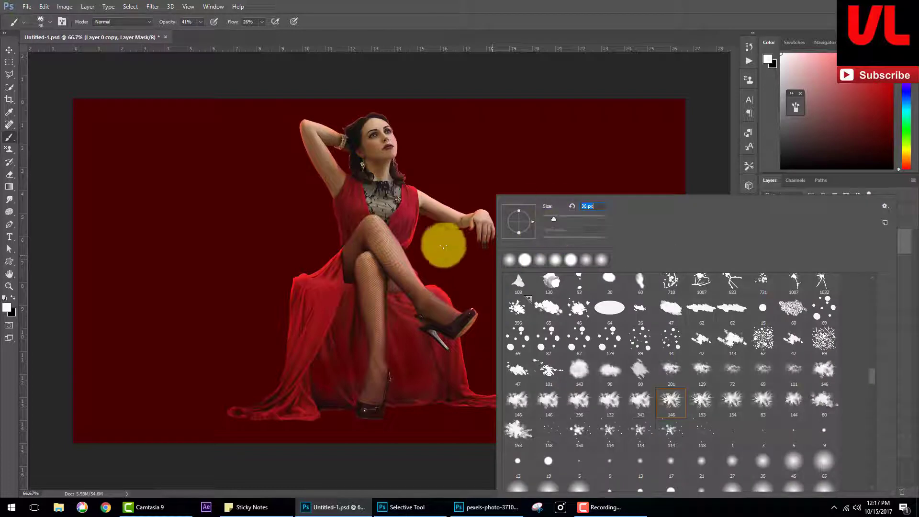
- Pick a 150 px splatter brush and paint out the dress hem's left end and flowing edge
{"action": "left_click", "coordinate": [467, 216]}
{"action": "key", "text": "Tab"}
{"action": "key", "text": "Tab"}
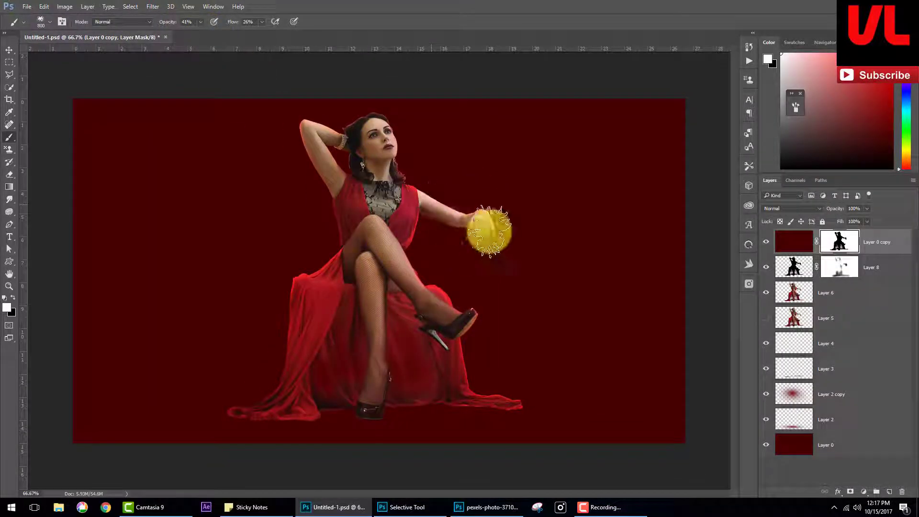
{"action": "key", "text": "bracketright"}
{"action": "key", "text": "bracketright"}
{"action": "key", "text": "bracketright"}
{"action": "key", "text": "bracketleft"}
{"action": "key", "text": "bracketleft"}
{"action": "key", "text": "bracketleft"}
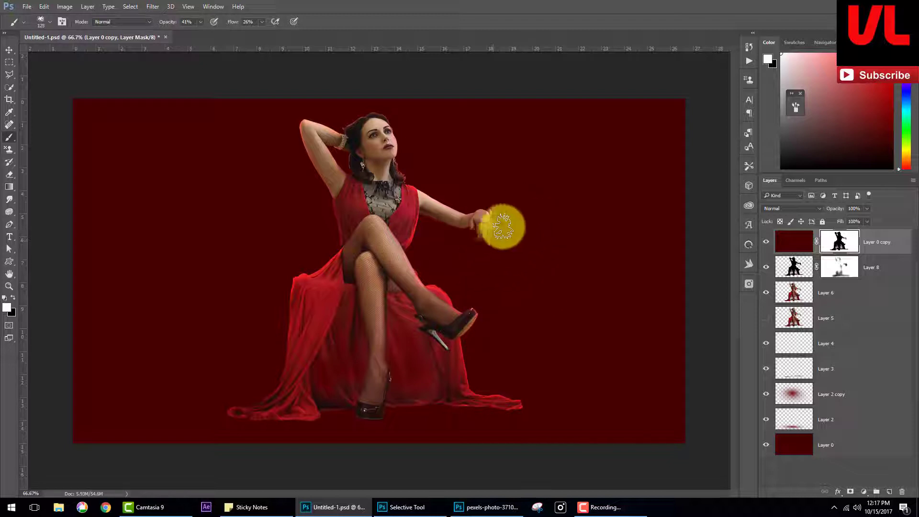
{"action": "key", "text": "bracketright"}
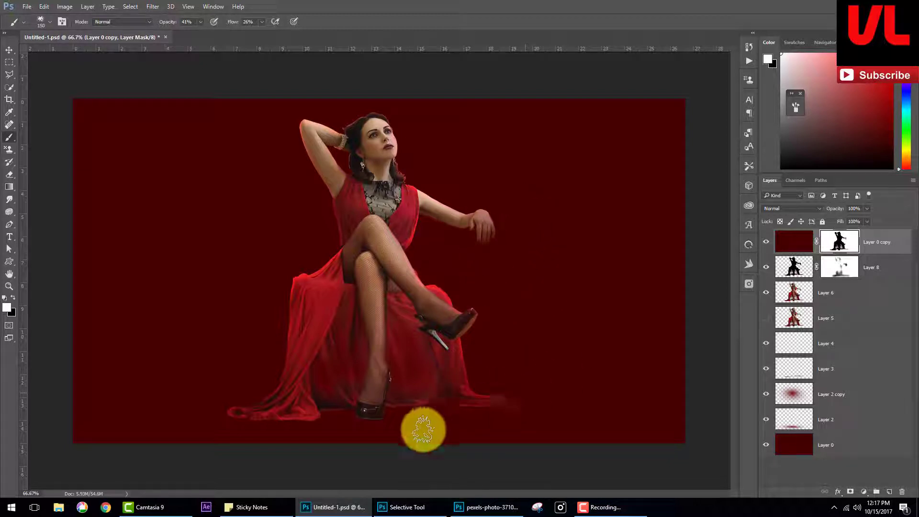
{"action": "left_click_drag", "start_coordinate": [211, 417], "coordinate": [279, 343]}
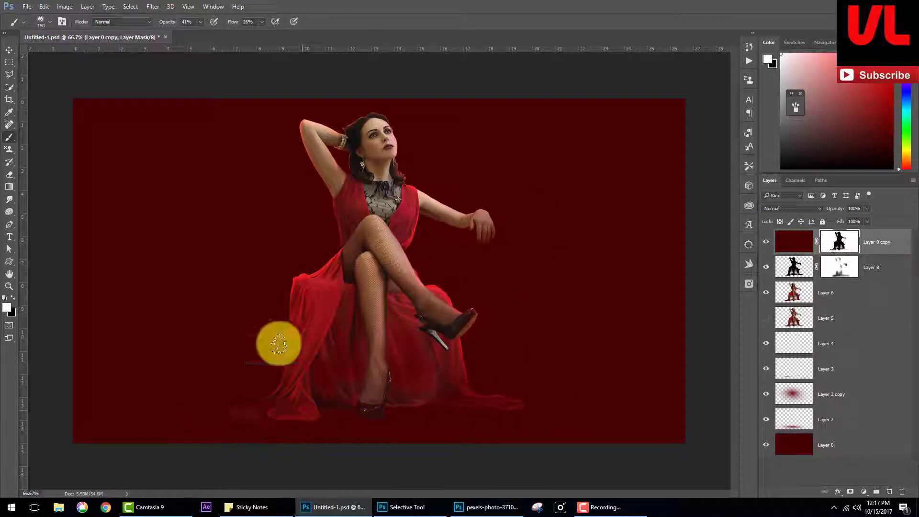
{"action": "key", "text": "bracketleft"}
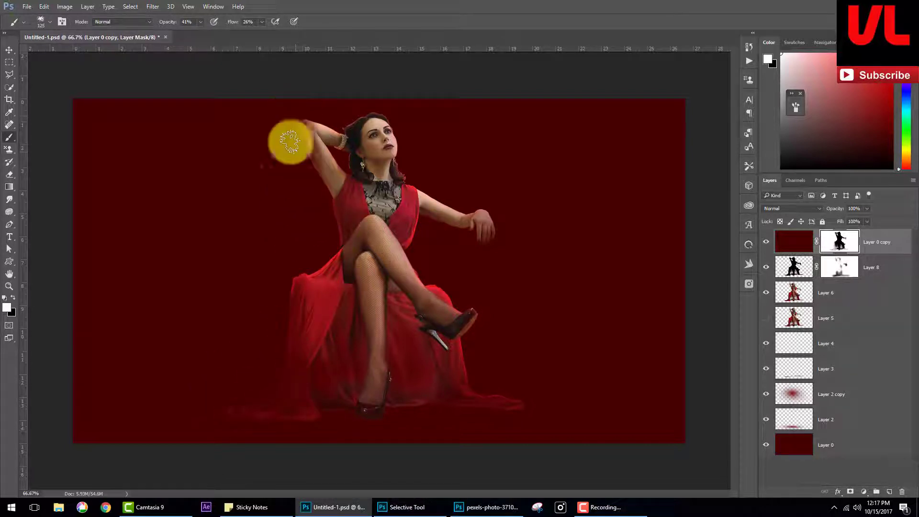
{"action": "mouse_move", "coordinate": [325, 310]}
{"action": "left_mouse_down"}
{"action": "mouse_move", "coordinate": [281, 311]}
{"action": "mouse_move", "coordinate": [304, 269]}
{"action": "mouse_move", "coordinate": [283, 332]}
{"action": "left_mouse_up"}
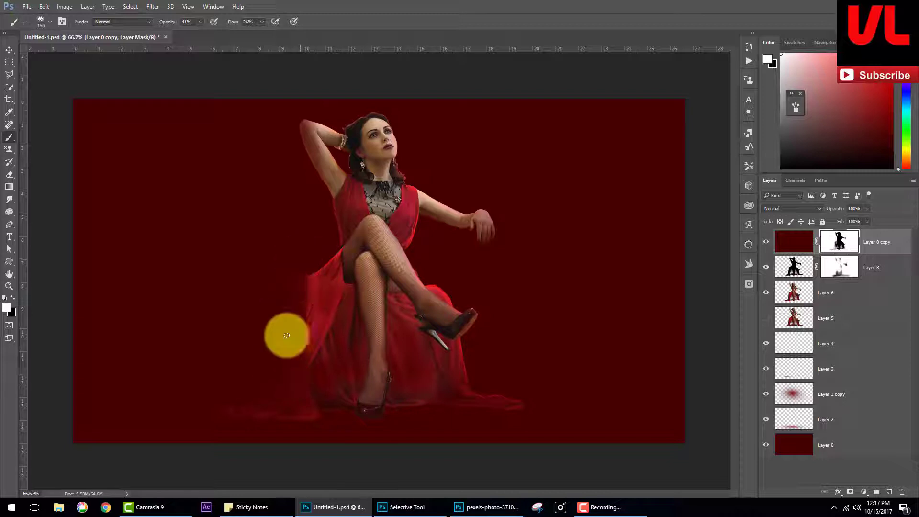
- Paint out the shoes, lower dress, raised arm and hand, then apply the layer mask
{"action": "key", "text": "bracketright"}
{"action": "key", "text": "bracketright"}
{"action": "key", "text": "bracketright"}
{"action": "key", "text": "bracketright"}
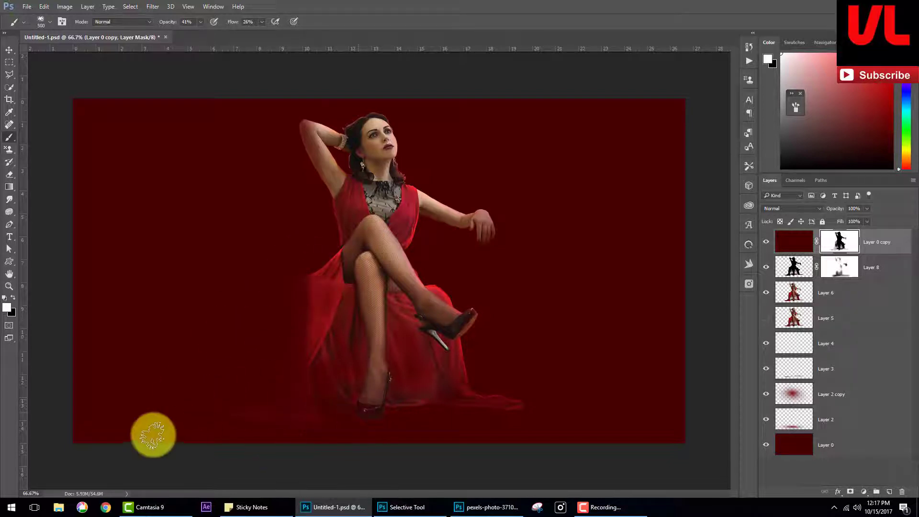
{"action": "mouse_move", "coordinate": [152, 433]}
{"action": "left_mouse_down"}
{"action": "mouse_move", "coordinate": [450, 419]}
{"action": "mouse_move", "coordinate": [378, 353]}
{"action": "left_mouse_up"}
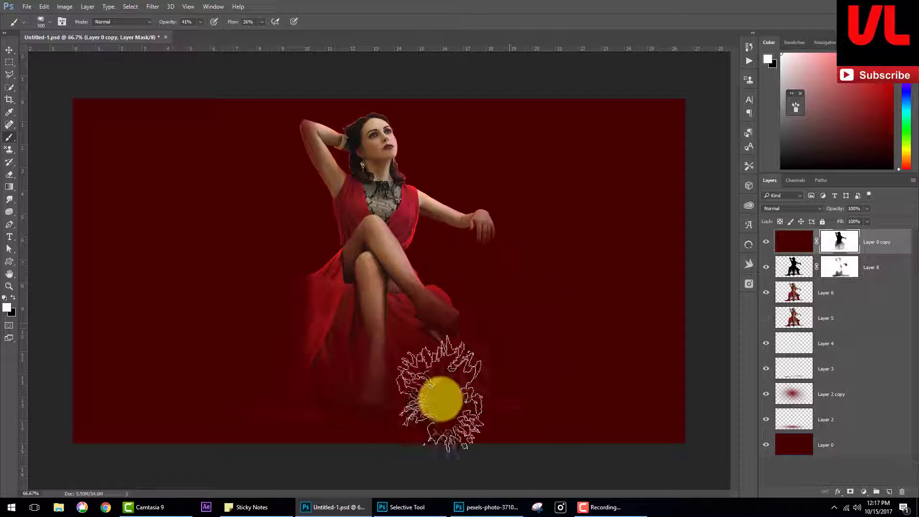
{"action": "mouse_move", "coordinate": [378, 353]}
{"action": "left_mouse_down"}
{"action": "mouse_move", "coordinate": [479, 321]}
{"action": "mouse_move", "coordinate": [518, 273]}
{"action": "mouse_move", "coordinate": [476, 273]}
{"action": "mouse_move", "coordinate": [472, 148]}
{"action": "left_mouse_up"}
{"action": "key", "text": "bracketleft"}
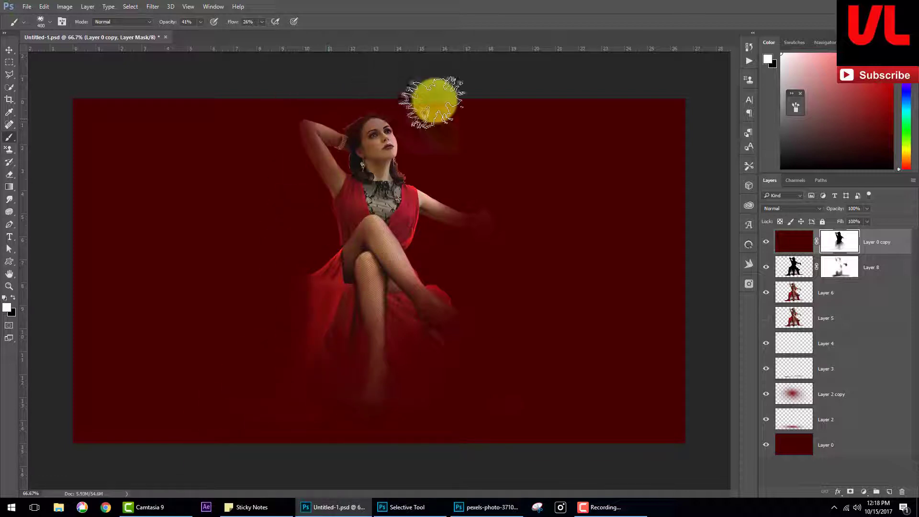
{"action": "left_click_drag", "start_coordinate": [310, 113], "coordinate": [330, 187]}
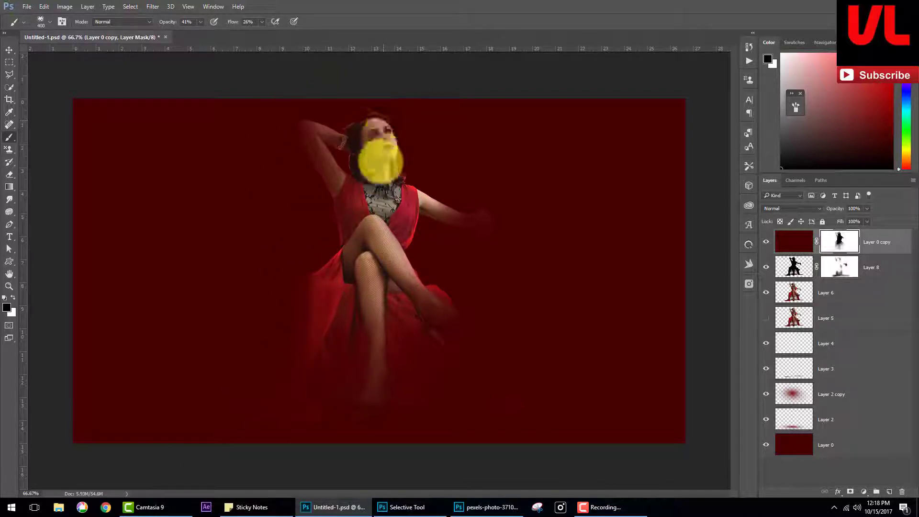
{"action": "key", "text": "x"}
{"action": "key", "text": "x"}
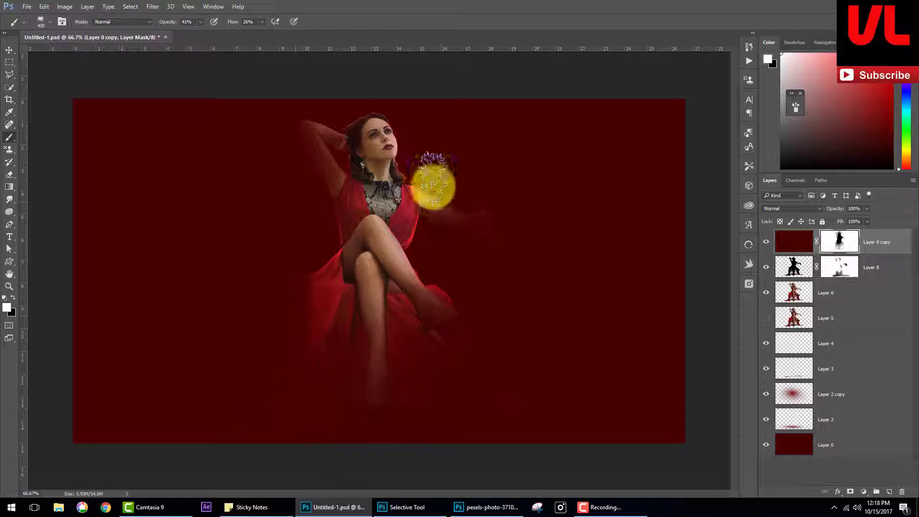
{"action": "left_click_drag", "start_coordinate": [462, 276], "coordinate": [463, 237]}
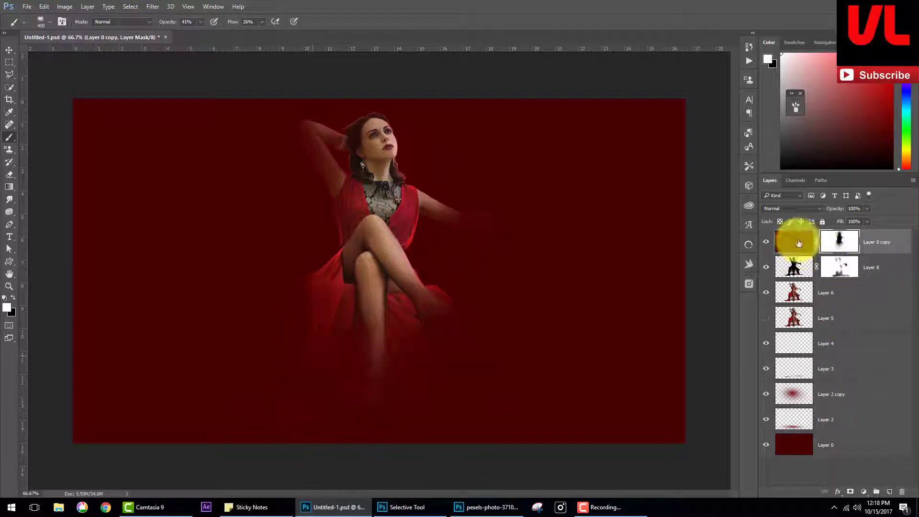
{"action": "right_click", "coordinate": [848, 250]}
{"action": "left_click", "coordinate": [833, 276]}
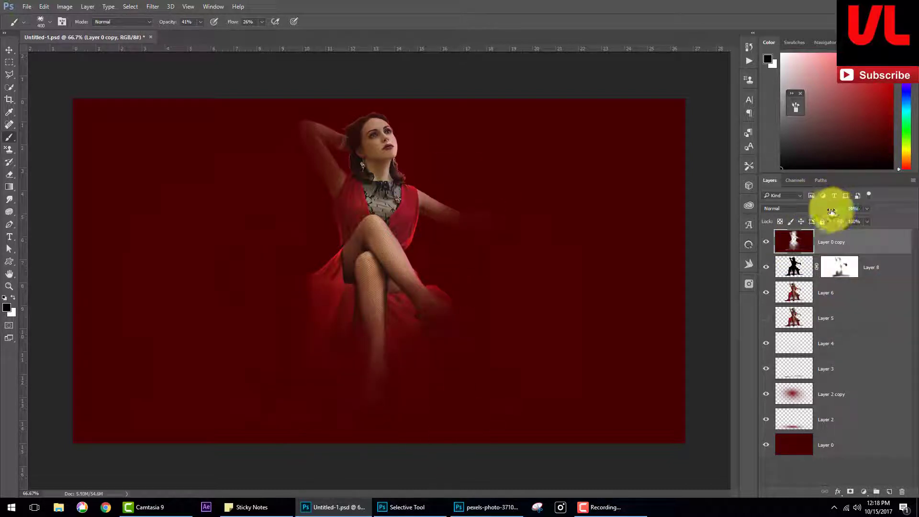
- Desaturate and darken Layer 0 copy with Hue/Saturation, then drop its opacity to 11%
{"action": "mouse_move", "coordinate": [832, 211]}
{"action": "left_mouse_down"}
{"action": "mouse_move", "coordinate": [765, 218]}
{"action": "mouse_move", "coordinate": [820, 226]}
{"action": "left_mouse_up"}
{"action": "key", "text": "ctrl+u"}
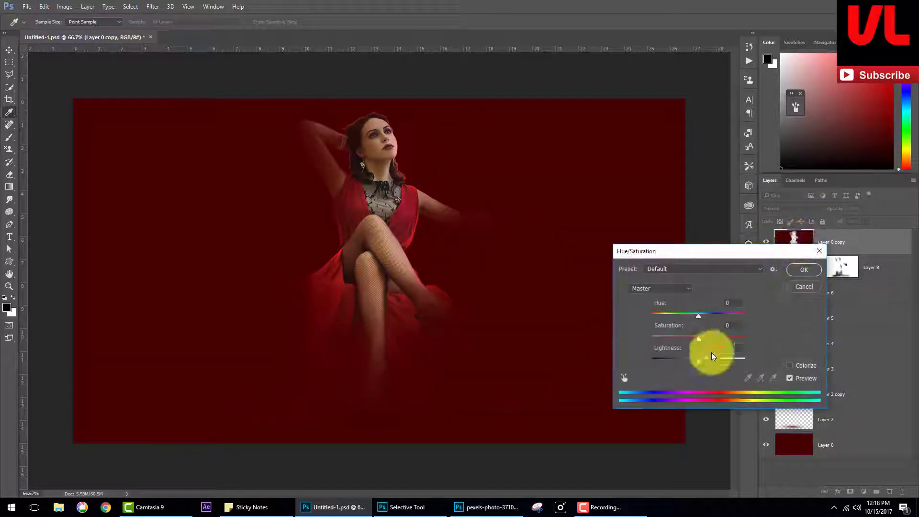
{"action": "left_click_drag", "start_coordinate": [698, 360], "coordinate": [648, 356]}
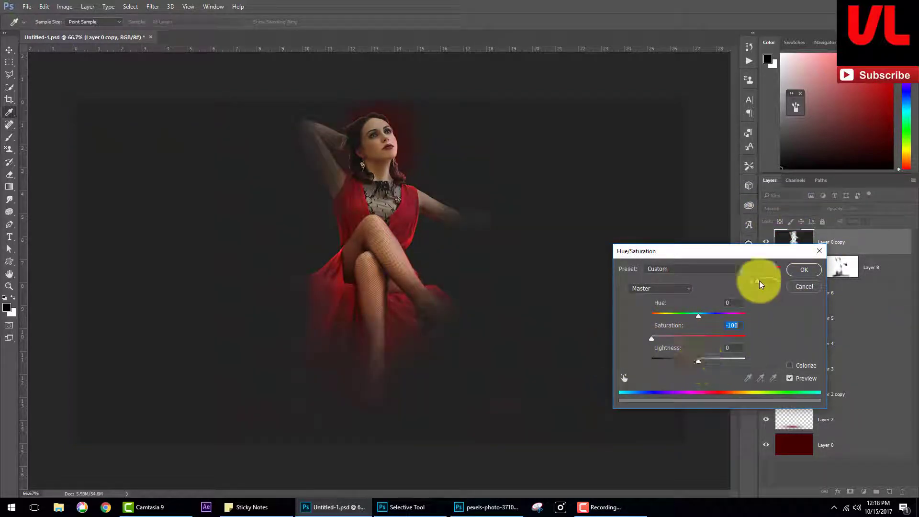
{"action": "left_click", "coordinate": [804, 269]}
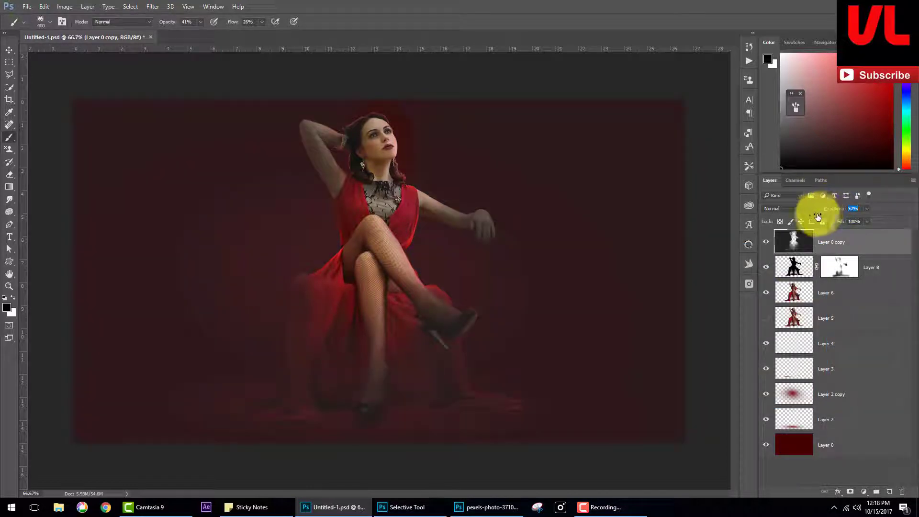
{"action": "left_click_drag", "start_coordinate": [818, 216], "coordinate": [793, 221]}
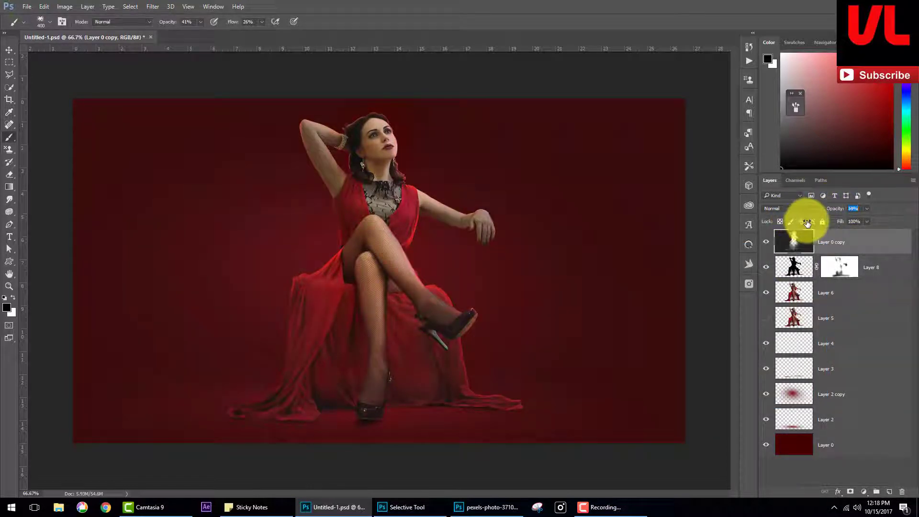
{"action": "left_click", "coordinate": [767, 244]}
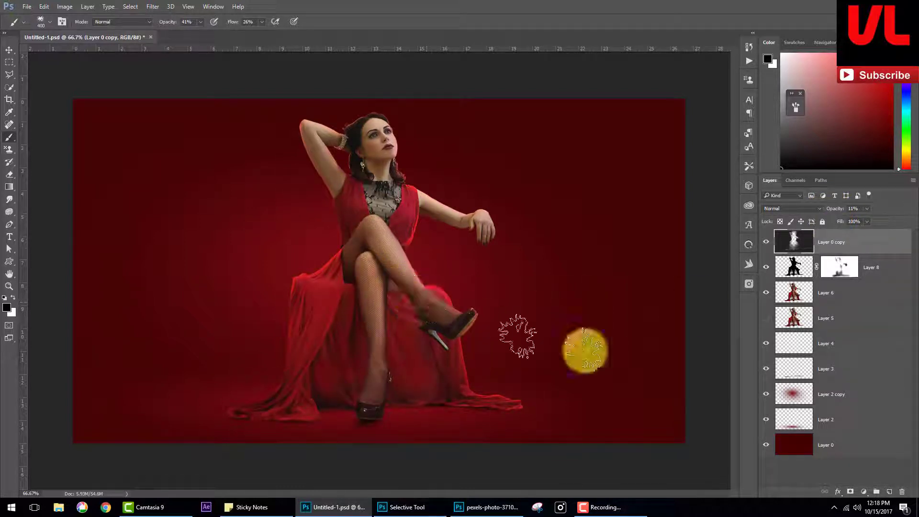
- Add a Color Balance adjustment layer and shift the midtone colour balance
{"action": "left_click", "coordinate": [790, 275]}
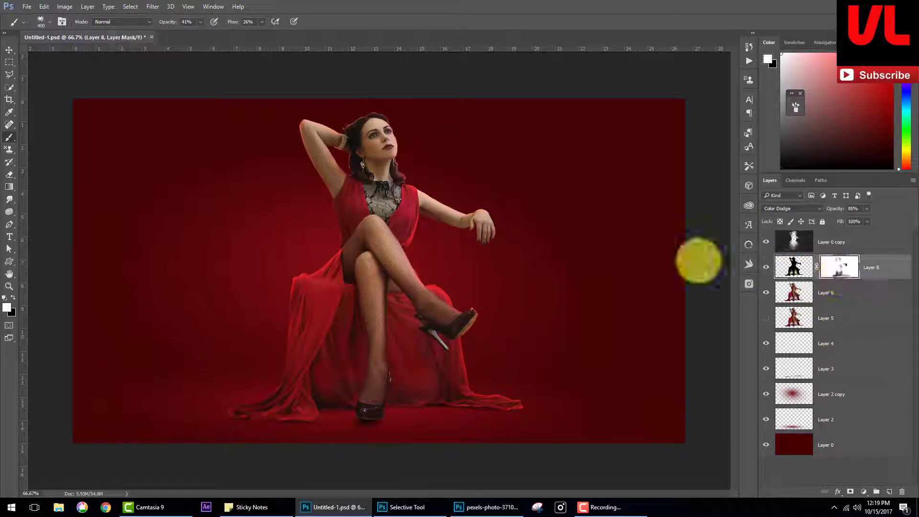
{"action": "left_click", "coordinate": [13, 298]}
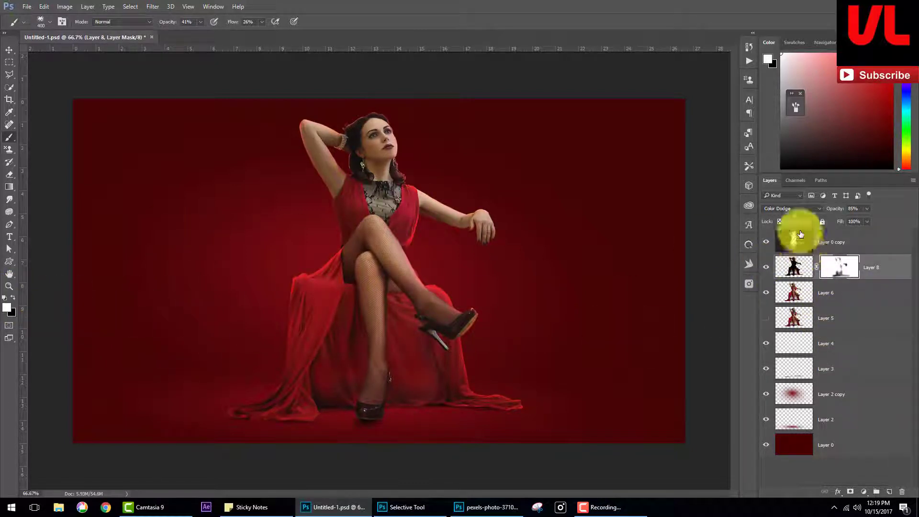
{"action": "left_click", "coordinate": [797, 239]}
{"action": "left_click", "coordinate": [863, 492]}
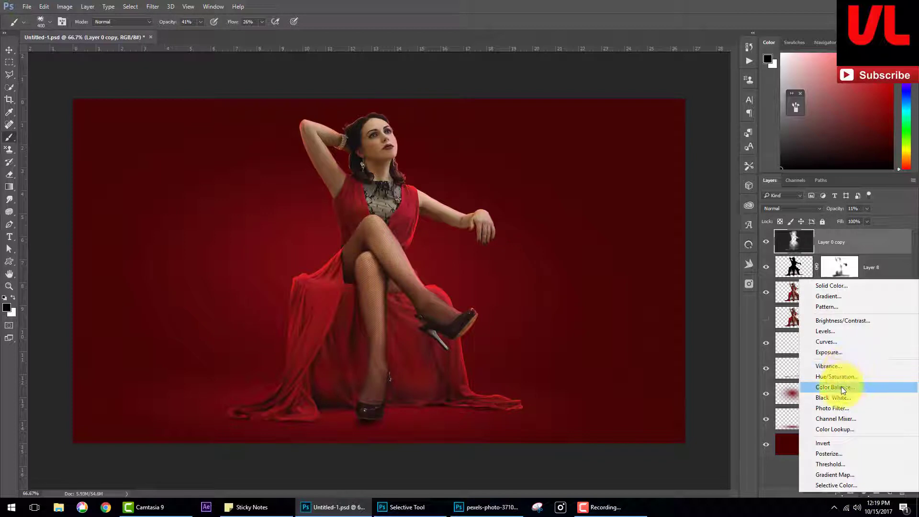
{"action": "left_click", "coordinate": [840, 386]}
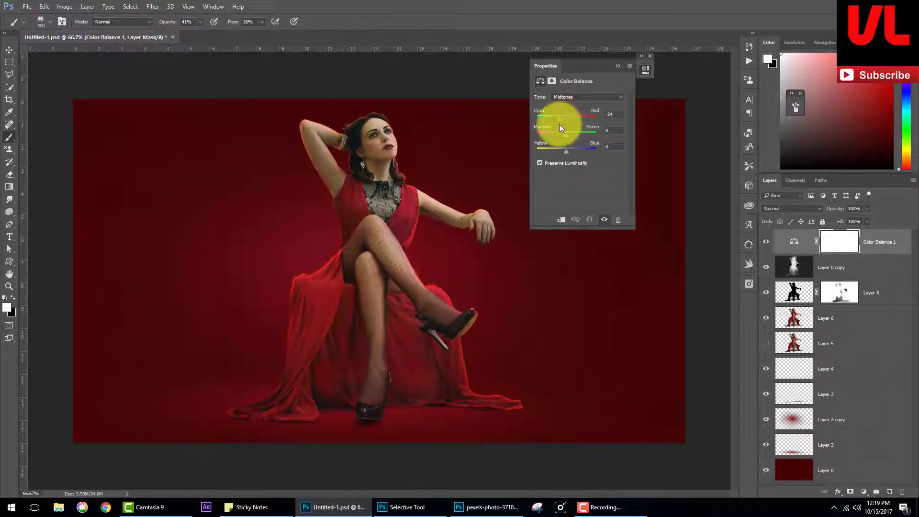
{"action": "left_click_drag", "start_coordinate": [559, 126], "coordinate": [568, 138]}
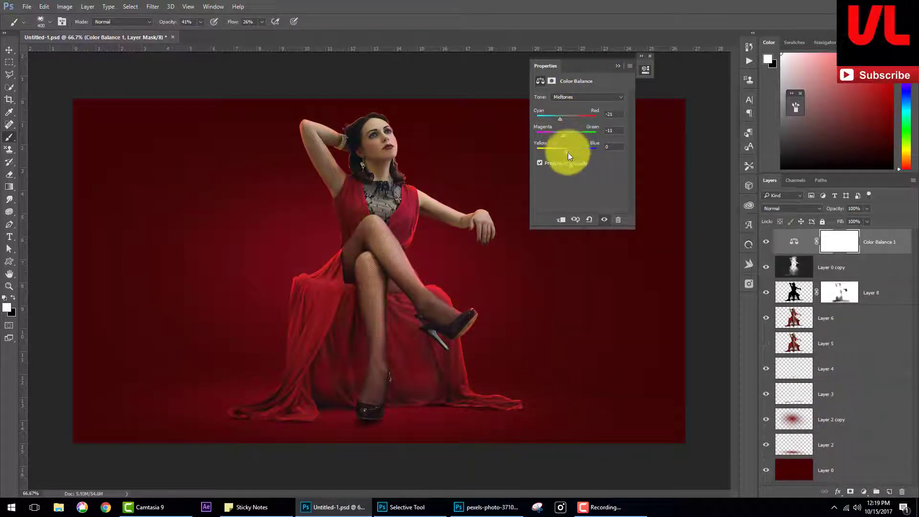
{"action": "left_click", "coordinate": [617, 67]}
{"action": "left_click", "coordinate": [767, 243]}
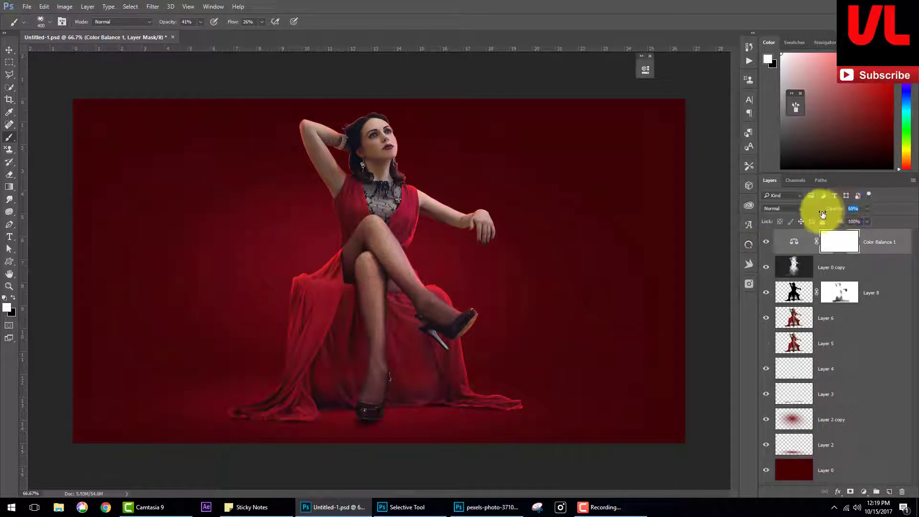
- Add a Levels layer raising the black input to deepen shadows, at 7% opacity
{"action": "left_click", "coordinate": [864, 492]}
{"action": "left_click", "coordinate": [814, 311]}
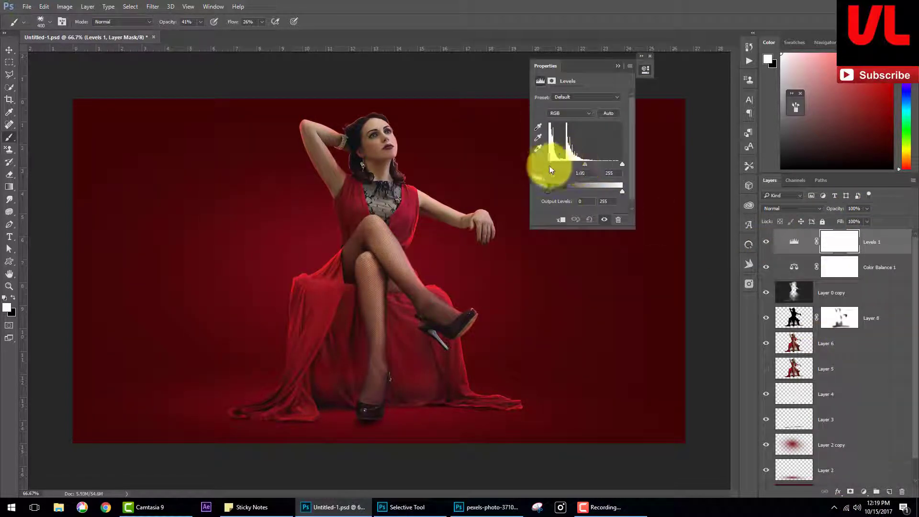
{"action": "mouse_move", "coordinate": [549, 165]}
{"action": "left_mouse_down"}
{"action": "mouse_move", "coordinate": [579, 166]}
{"action": "mouse_move", "coordinate": [559, 165]}
{"action": "left_mouse_up"}
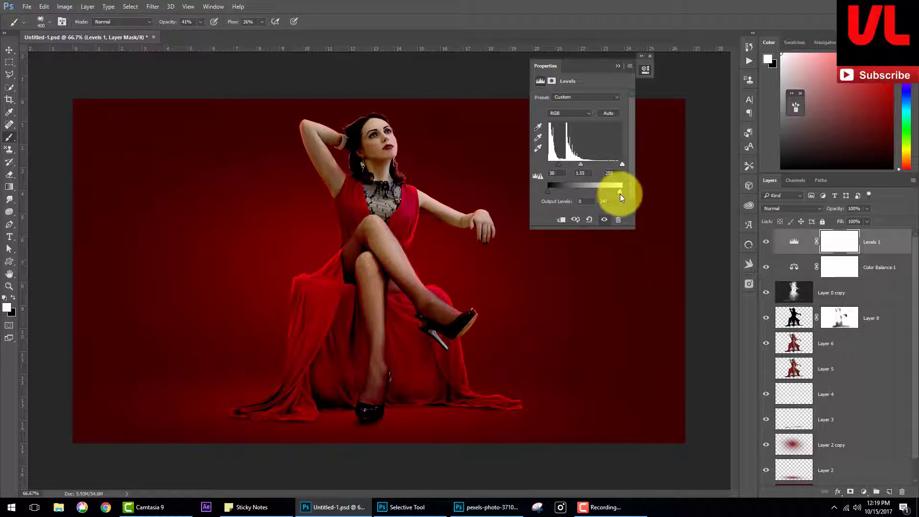
{"action": "left_click", "coordinate": [618, 66]}
{"action": "left_click", "coordinate": [766, 241]}
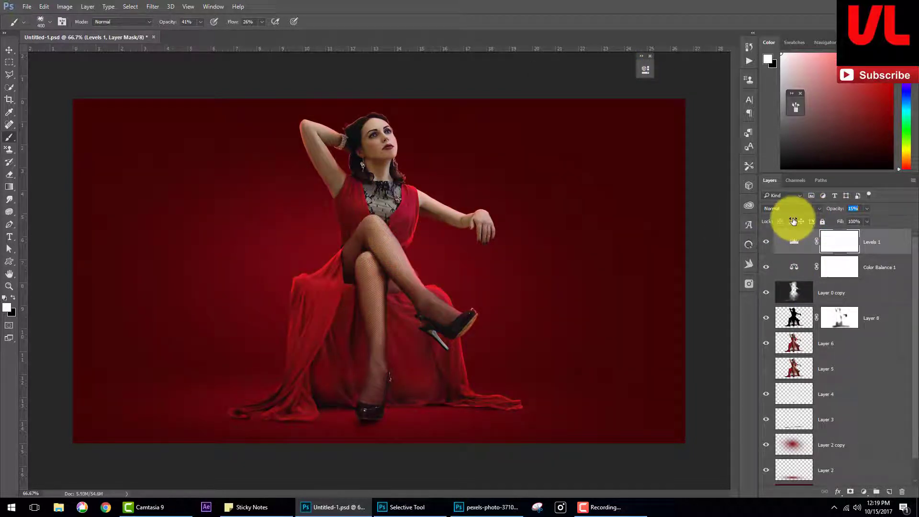
{"action": "type", "text": "7"}
{"action": "left_click", "coordinate": [9, 49]}
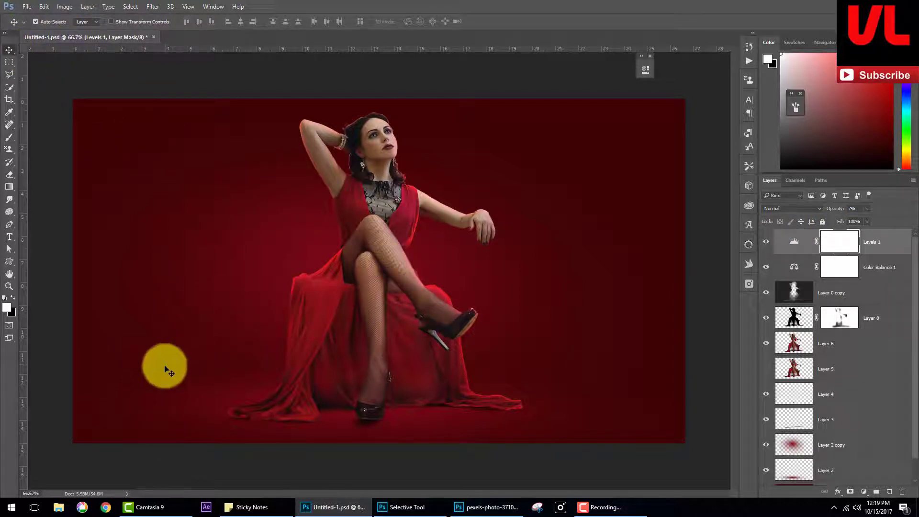
- Search Google Images for 'red disco ball' and open a full-size result
{"action": "key", "text": "ctrl"}
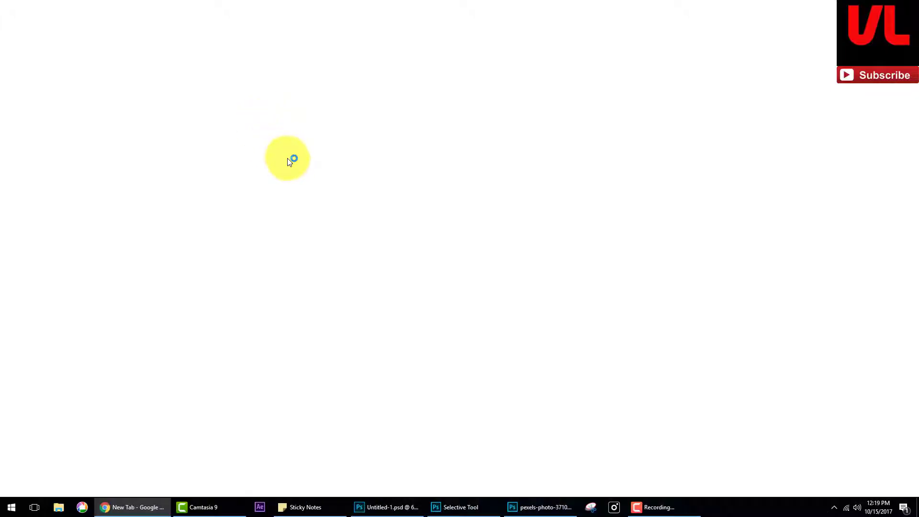
{"action": "type", "text": "red"}
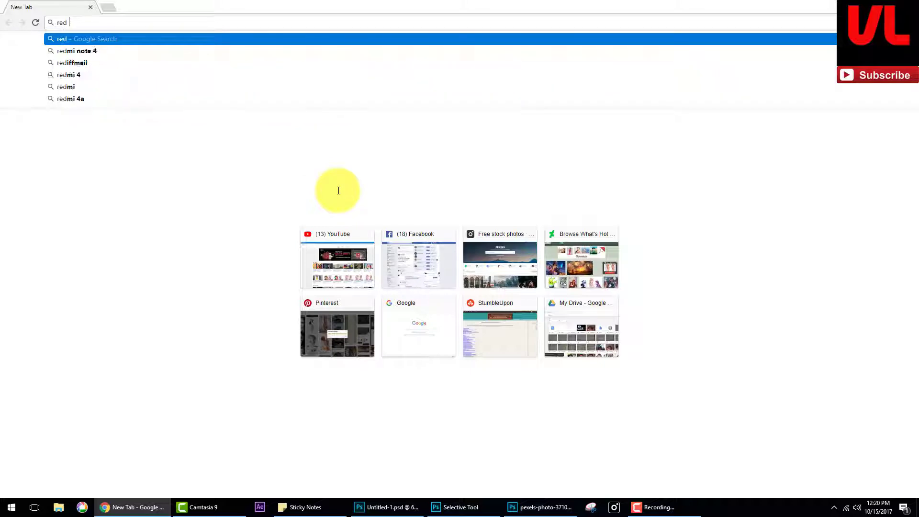
{"action": "type", "text": "all"}
{"action": "key", "text": "Return"}
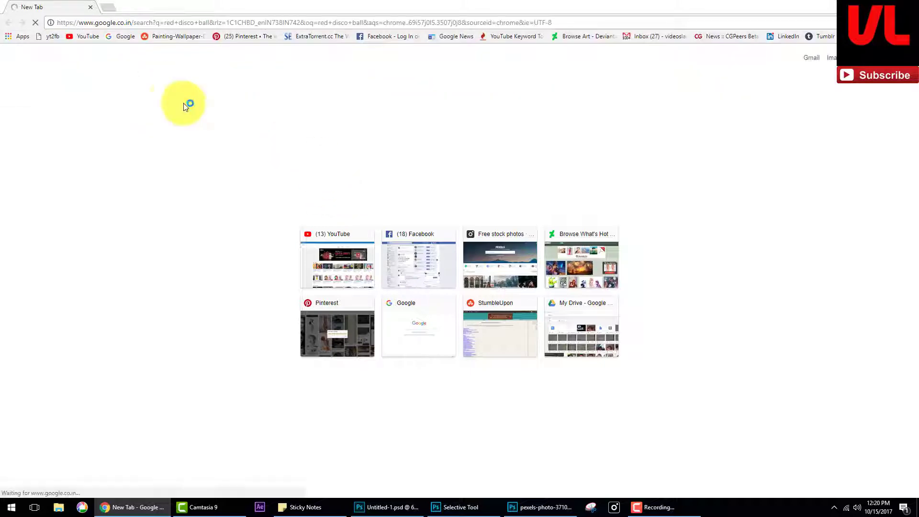
{"action": "left_click", "coordinate": [119, 96]}
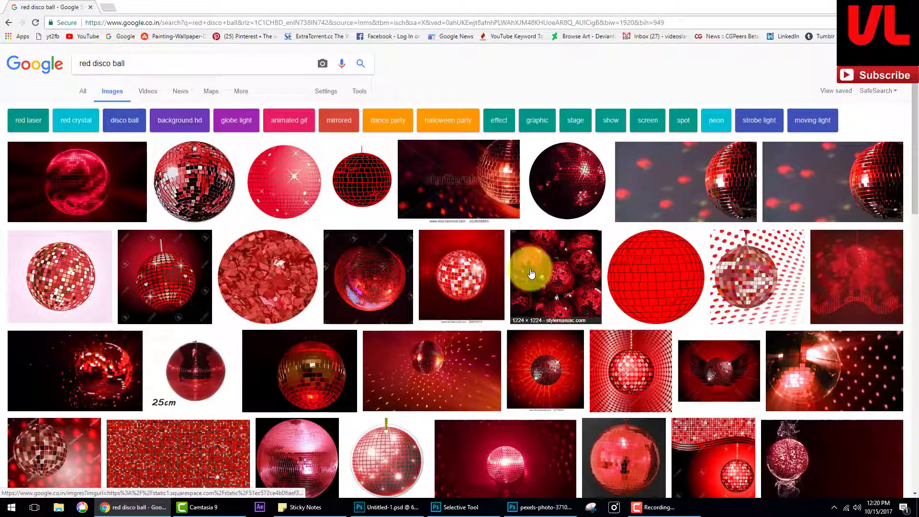
{"action": "scroll", "coordinate": [526, 287], "scroll_direction": "down", "scroll_amount": 4}
{"action": "left_click", "coordinate": [316, 181]}
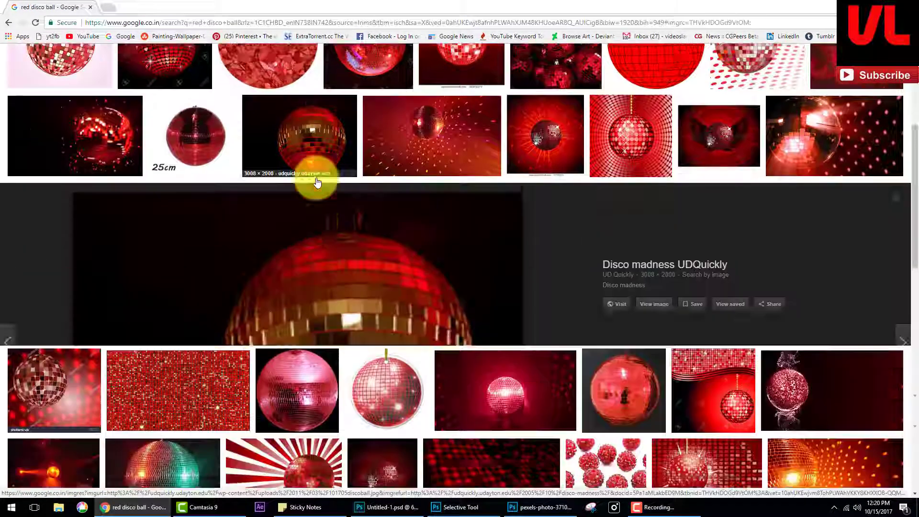
{"action": "left_click", "coordinate": [655, 260]}
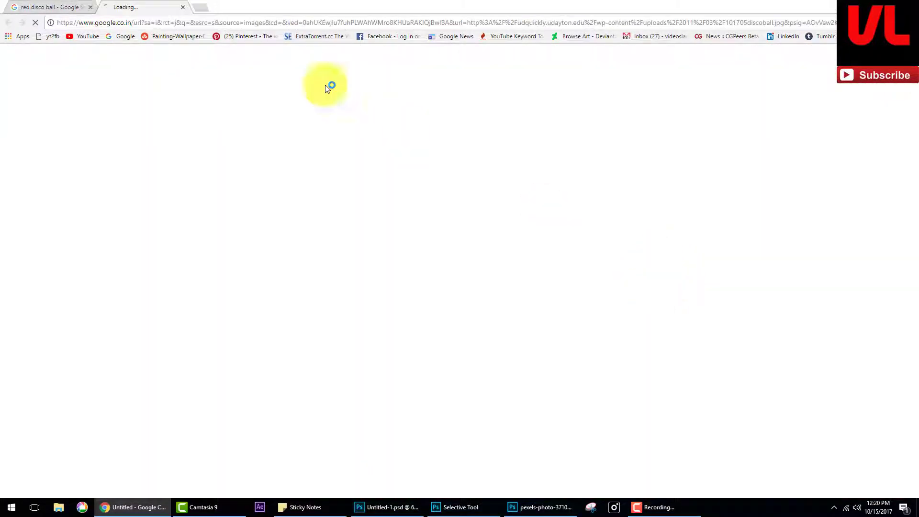
- Pick another disco ball image, copy it, and return to Photoshop
{"action": "left_click", "coordinate": [61, 7]}
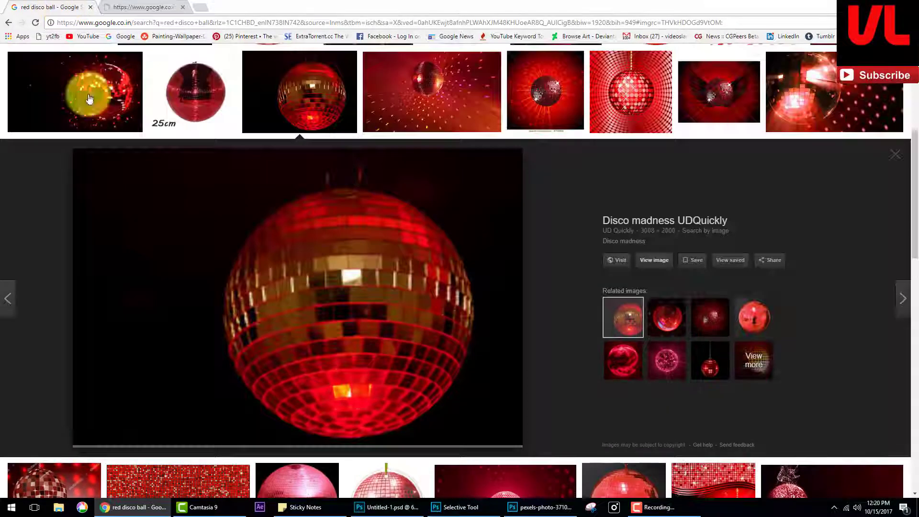
{"action": "scroll", "coordinate": [222, 263], "scroll_direction": "down", "scroll_amount": 4}
{"action": "scroll", "coordinate": [228, 271], "scroll_direction": "down", "scroll_amount": 4}
{"action": "mouse_move", "coordinate": [591, 345]}
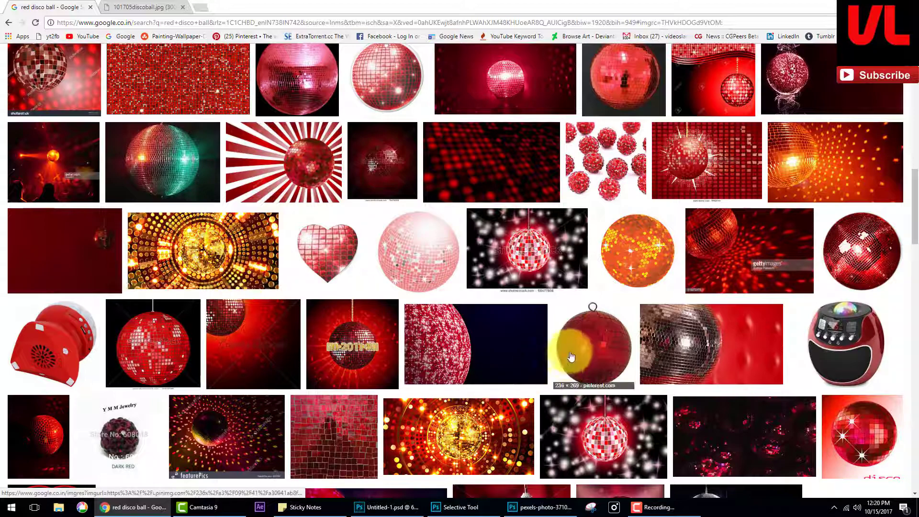
{"action": "left_click", "coordinate": [568, 348]}
{"action": "left_click", "coordinate": [141, 7]}
{"action": "right_click", "coordinate": [571, 242]}
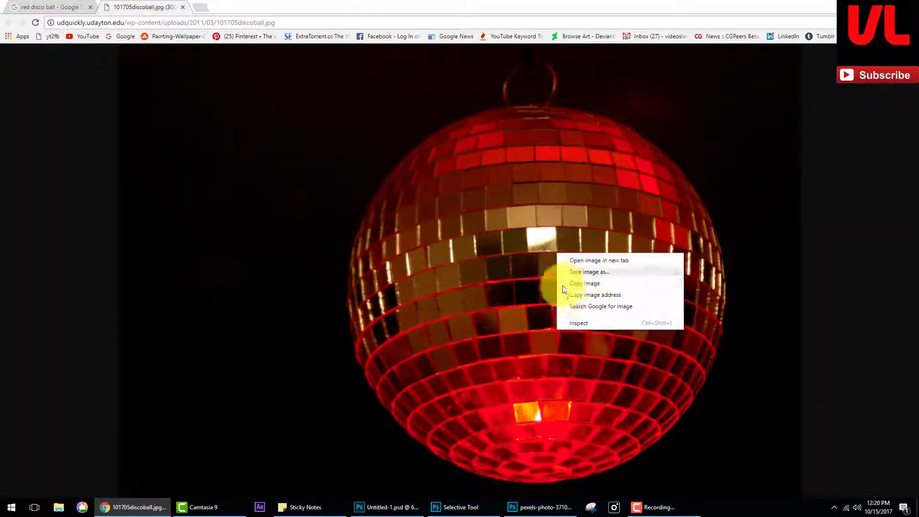
{"action": "left_click", "coordinate": [617, 283]}
{"action": "left_click", "coordinate": [400, 507]}
- Paste the disco ball as a new layer and scale it down
{"action": "key", "text": "ctrl+v"}
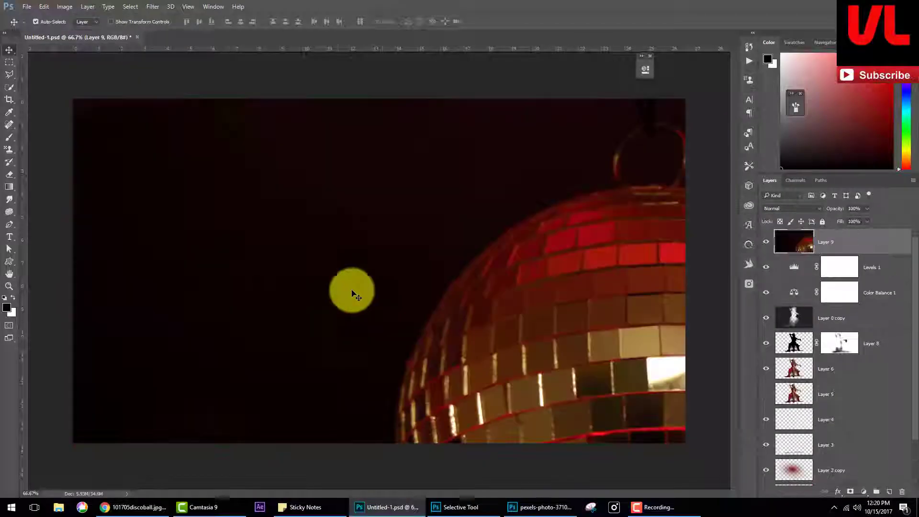
{"action": "key", "text": "ctrl+r"}
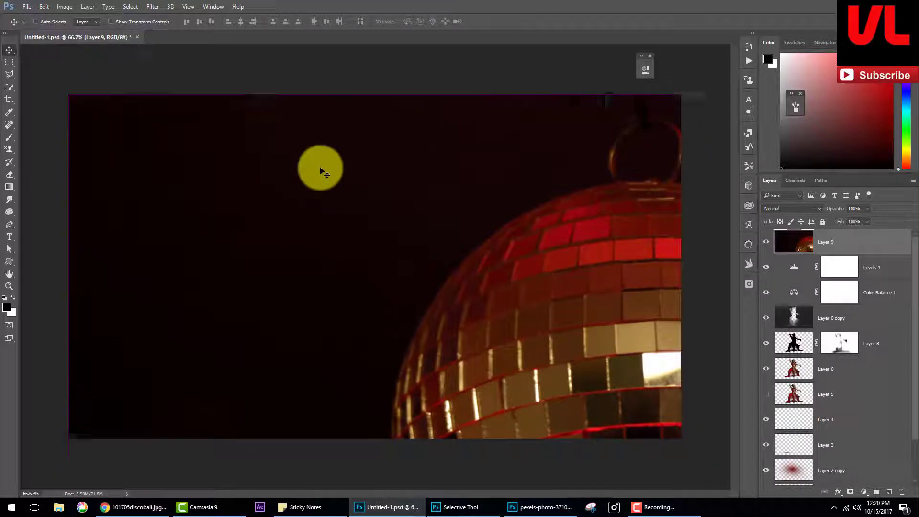
{"action": "key", "text": "ctrl+minus"}
{"action": "key", "text": "ctrl+minus"}
{"action": "key", "text": "ctrl+minus"}
{"action": "key", "text": "ctrl+t"}
{"action": "mouse_move", "coordinate": [259, 201]}
{"action": "left_mouse_down"}
{"action": "mouse_move", "coordinate": [348, 266]}
{"action": "mouse_move", "coordinate": [355, 246]}
{"action": "left_mouse_up"}
{"action": "key", "text": "ctrl+plus"}
{"action": "key", "text": "ctrl+plus"}
{"action": "key", "text": "ctrl+plus"}
{"action": "key", "text": "Return"}
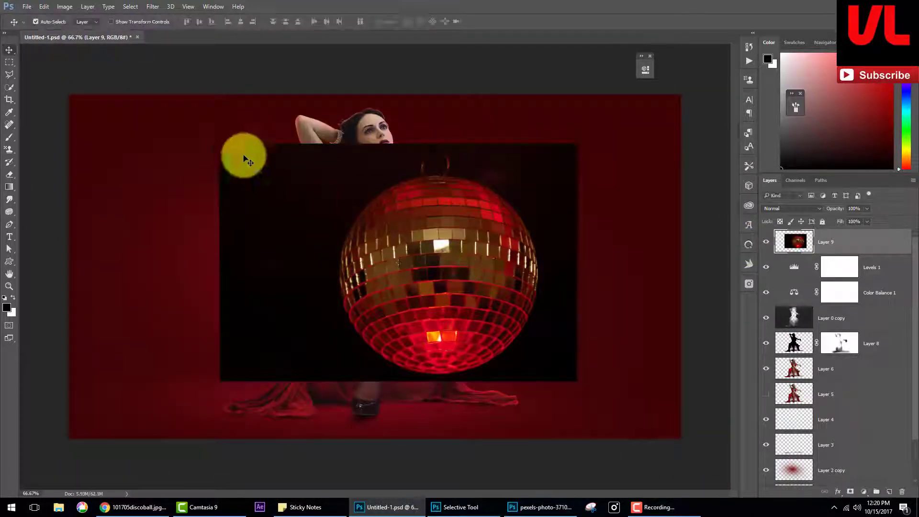
- Trace the ball with the Pen tool and delete the black background around it
{"action": "left_click", "coordinate": [9, 224]}
{"action": "left_click", "coordinate": [446, 178]}
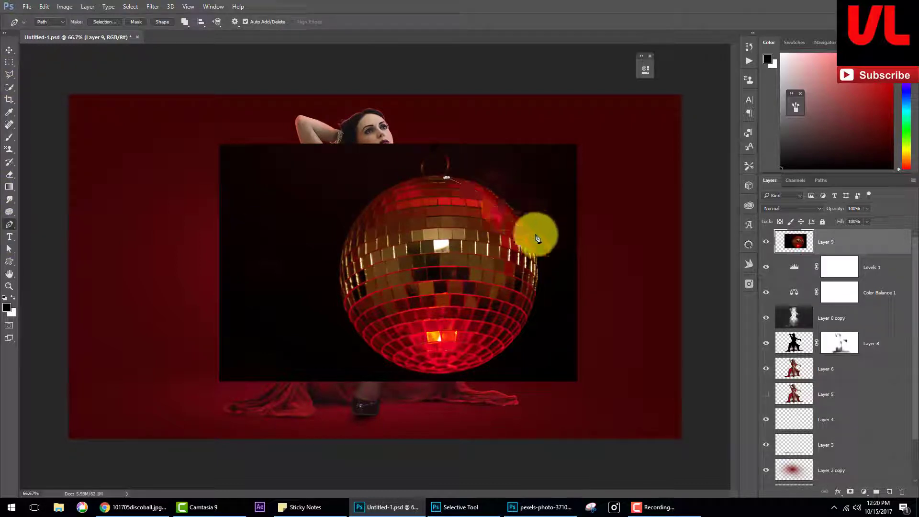
{"action": "left_click_drag", "start_coordinate": [534, 248], "coordinate": [557, 314]}
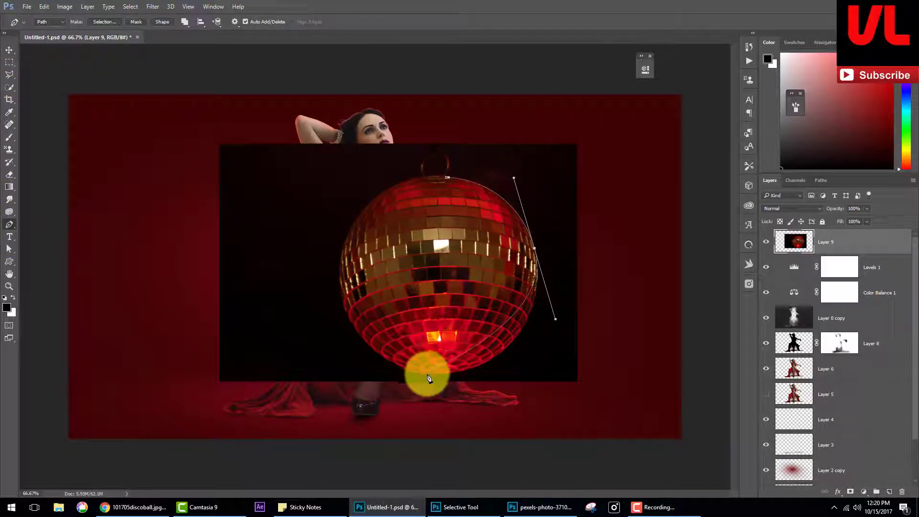
{"action": "left_click_drag", "start_coordinate": [427, 374], "coordinate": [375, 368]}
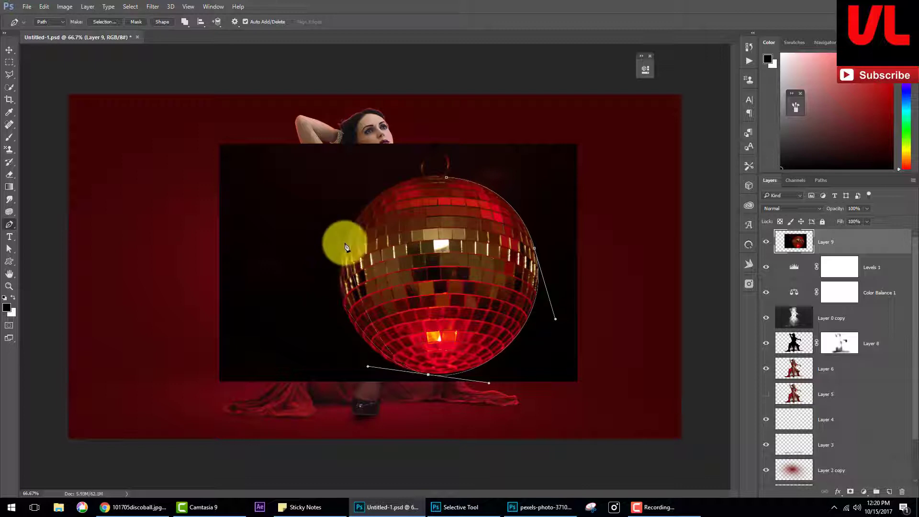
{"action": "left_click_drag", "start_coordinate": [344, 244], "coordinate": [368, 179]}
{"action": "left_click", "coordinate": [438, 184]}
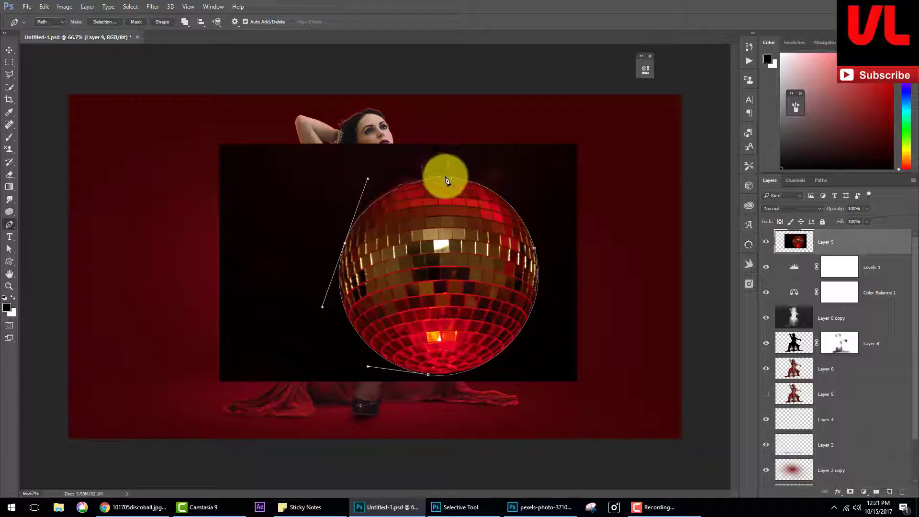
{"action": "left_click_drag", "start_coordinate": [461, 186], "coordinate": [488, 205]}
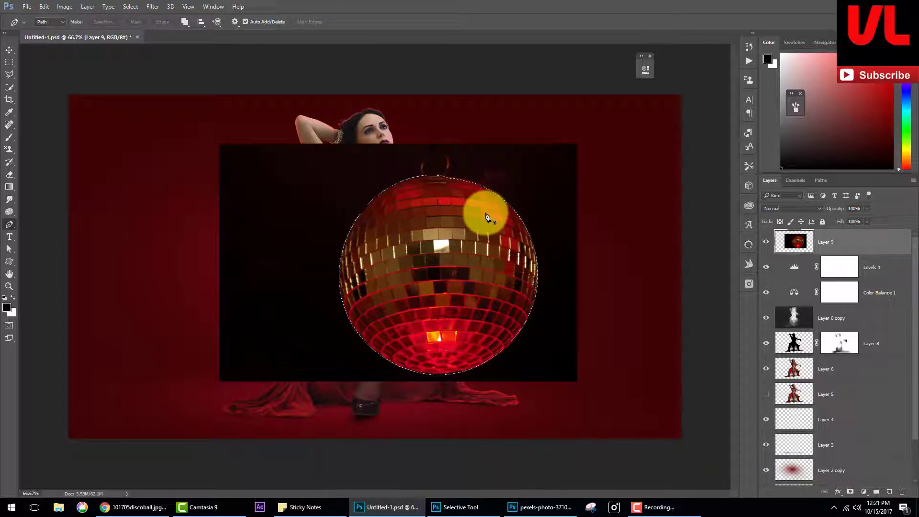
{"action": "key", "text": "ctrl+shift+i"}
{"action": "key", "text": "Delete"}
{"action": "key", "text": "ctrl+d"}
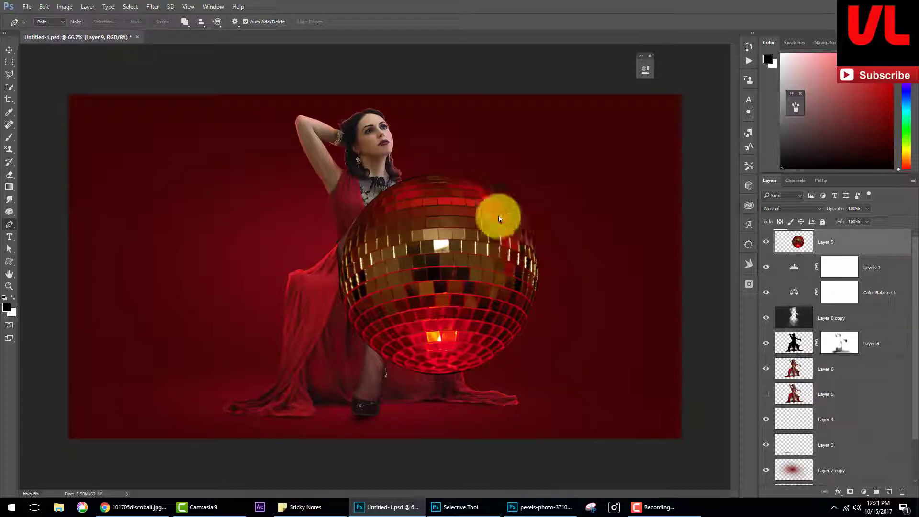
{"action": "key", "text": "ctrl+t"}
- Shrink the disco ball to about 85% and move it under the woman's hand
{"action": "mouse_move", "coordinate": [529, 175]}
{"action": "left_mouse_down"}
{"action": "mouse_move", "coordinate": [498, 252]}
{"action": "mouse_move", "coordinate": [450, 256]}
{"action": "left_mouse_up"}
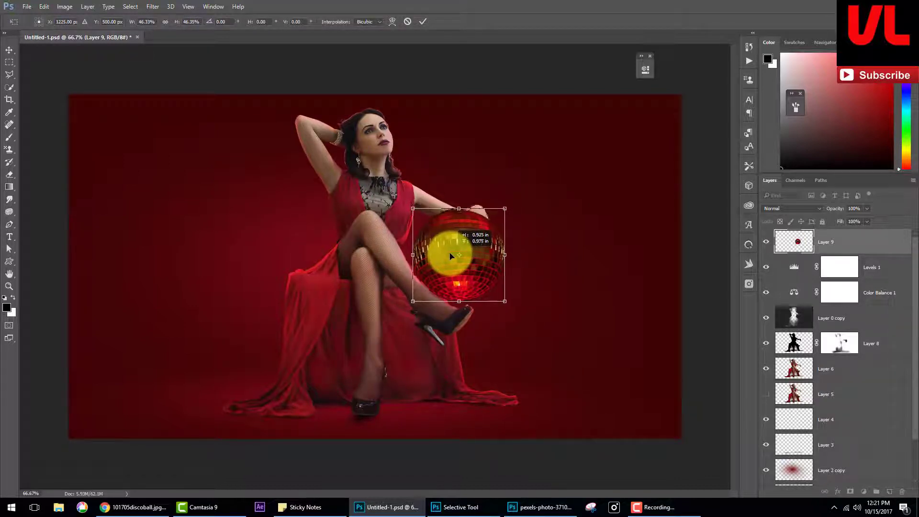
{"action": "key", "text": "Return"}
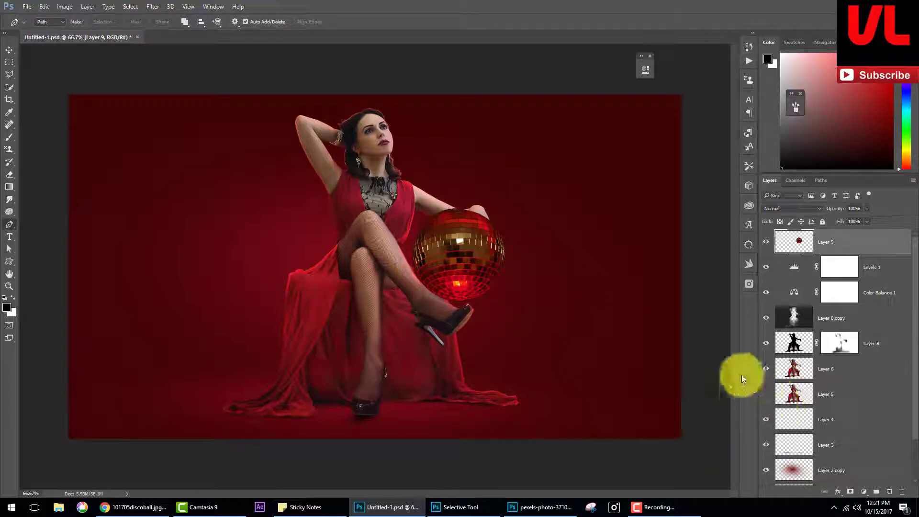
{"action": "key", "text": "ctrl+r"}
{"action": "key", "text": "ctrl+t"}
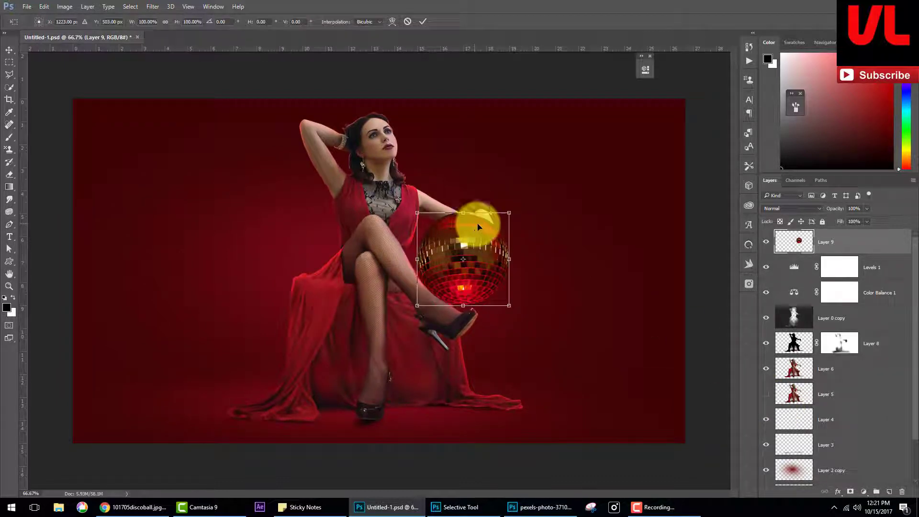
{"action": "left_click_drag", "start_coordinate": [510, 211], "coordinate": [506, 229]}
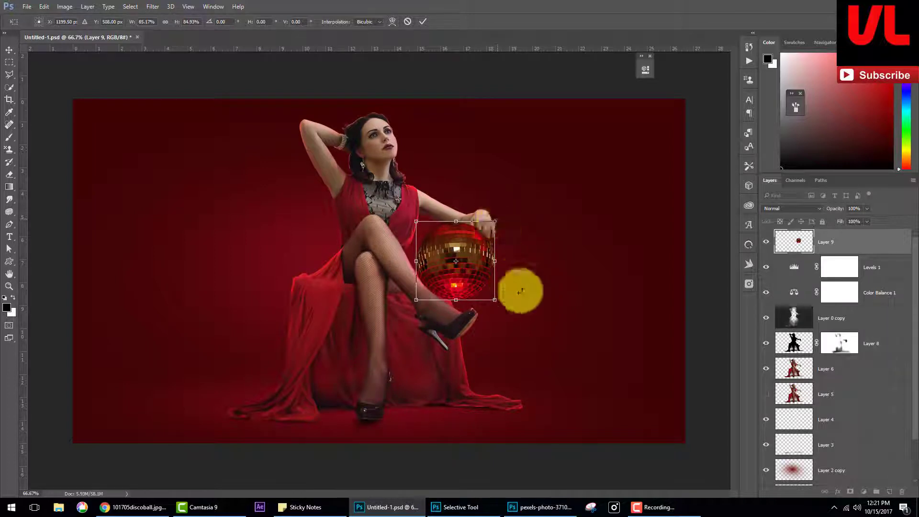
{"action": "key", "text": "Return"}
- Add a mask to Layer 9 and paint black with a round brush to hide the ball's top behind her arm
{"action": "left_click", "coordinate": [850, 491]}
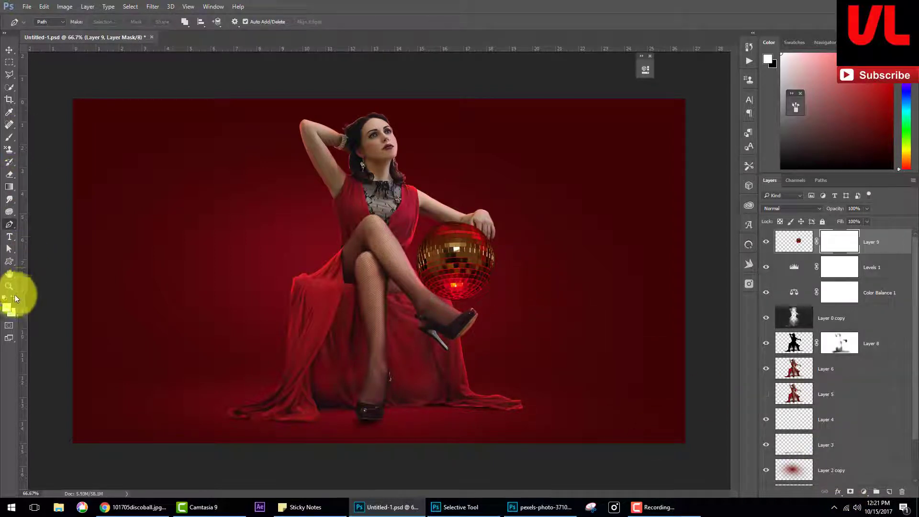
{"action": "left_click", "coordinate": [13, 297]}
{"action": "left_click", "coordinate": [9, 137]}
{"action": "right_click", "coordinate": [269, 129]}
{"action": "left_click", "coordinate": [362, 195]}
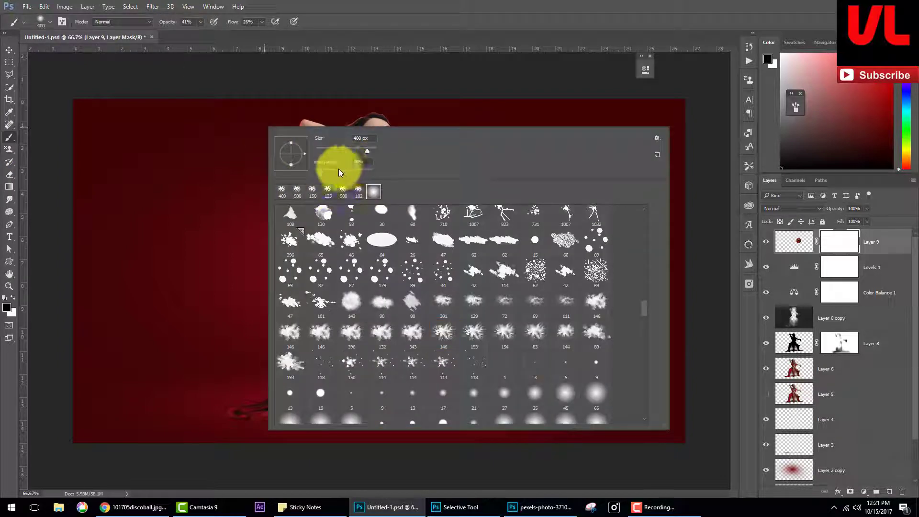
{"action": "key", "text": "Return"}
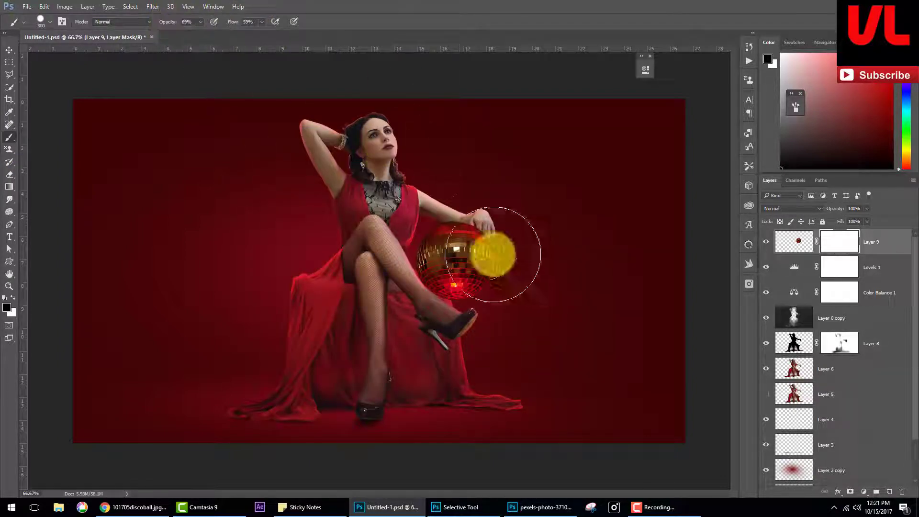
{"action": "left_click_drag", "start_coordinate": [488, 252], "coordinate": [477, 235]}
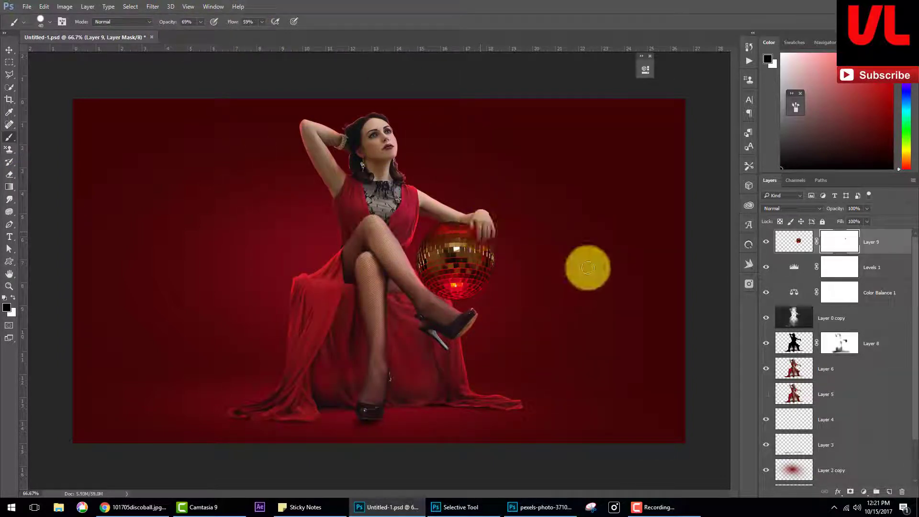
- Hide the ball wherever it overlaps the woman, restoring it over the shoe and hiding more behind her arm
{"action": "left_click", "coordinate": [797, 377], "text": "ctrl"}
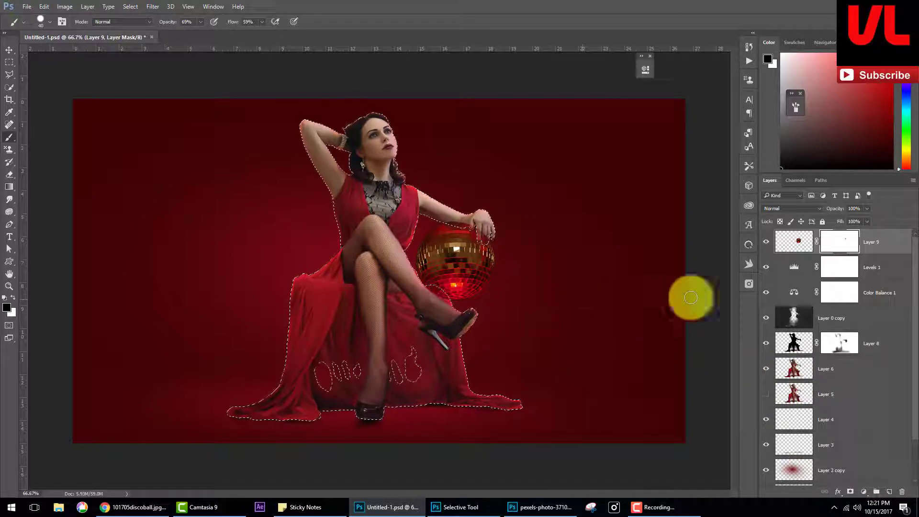
{"action": "key", "text": "ctrl+d"}
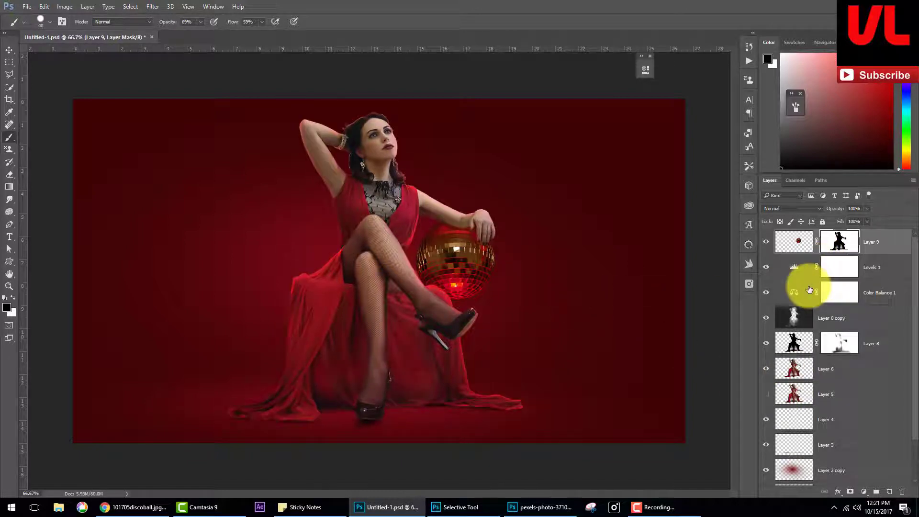
{"action": "left_click", "coordinate": [13, 297]}
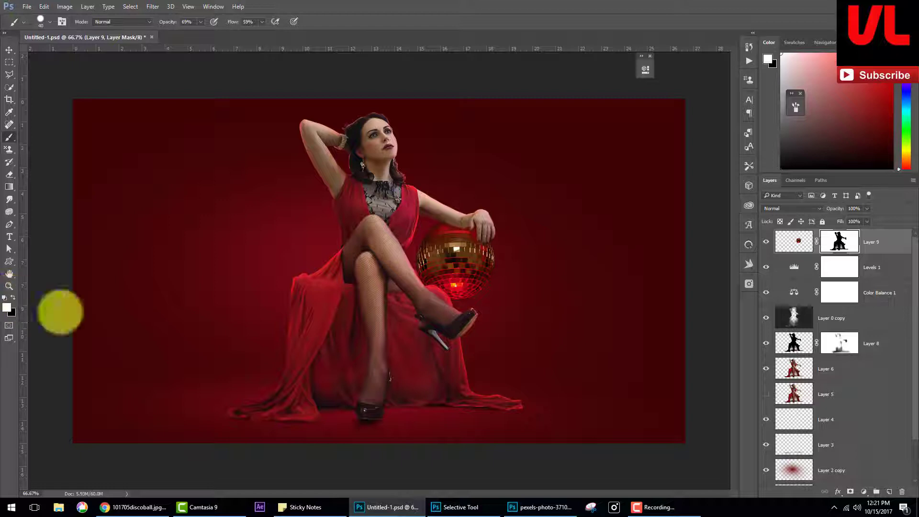
{"action": "mouse_move", "coordinate": [437, 288]}
{"action": "left_mouse_down"}
{"action": "mouse_move", "coordinate": [478, 297]}
{"action": "mouse_move", "coordinate": [464, 221]}
{"action": "mouse_move", "coordinate": [452, 236]}
{"action": "mouse_move", "coordinate": [471, 227]}
{"action": "left_mouse_up"}
{"action": "key", "text": "x"}
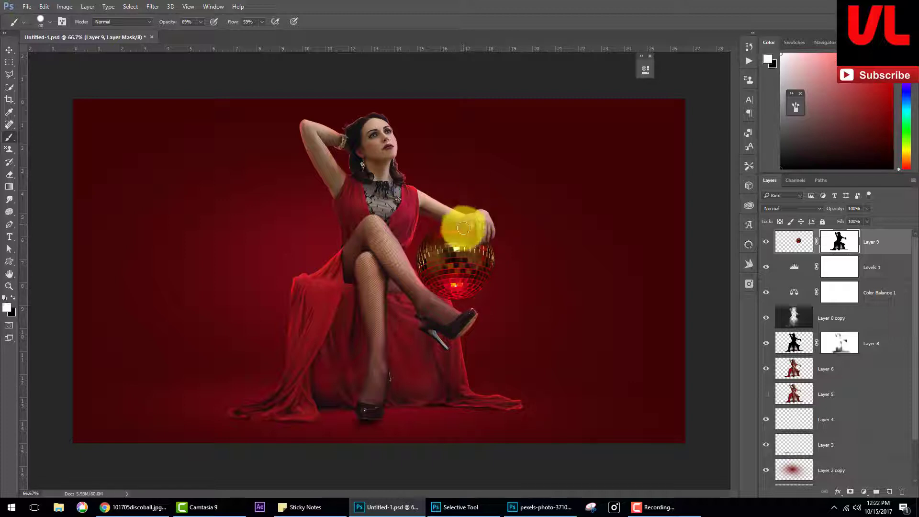
{"action": "mouse_move", "coordinate": [464, 227]}
{"action": "left_mouse_down"}
{"action": "mouse_move", "coordinate": [441, 225]}
{"action": "mouse_move", "coordinate": [486, 278]}
{"action": "mouse_move", "coordinate": [472, 312]}
{"action": "mouse_move", "coordinate": [72, 172]}
{"action": "left_mouse_up"}
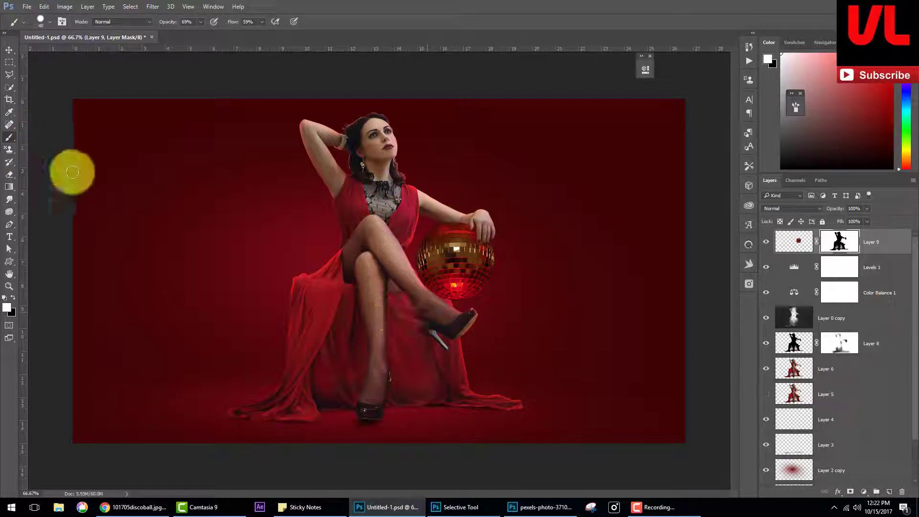
{"action": "left_click", "coordinate": [9, 50]}
- Add a new layer above Levels and set the foreground to red-orange ff2501
{"action": "left_click", "coordinate": [838, 267]}
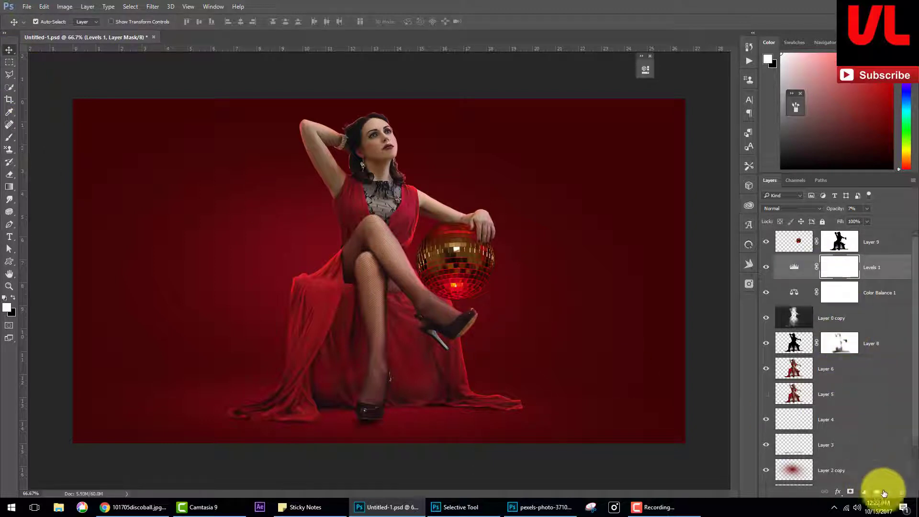
{"action": "left_click", "coordinate": [883, 493]}
{"action": "key", "text": "x"}
{"action": "left_click", "coordinate": [6, 308]}
{"action": "mouse_move", "coordinate": [675, 298]}
{"action": "left_mouse_down"}
{"action": "mouse_move", "coordinate": [697, 230]}
{"action": "mouse_move", "coordinate": [694, 261]}
{"action": "left_mouse_up"}
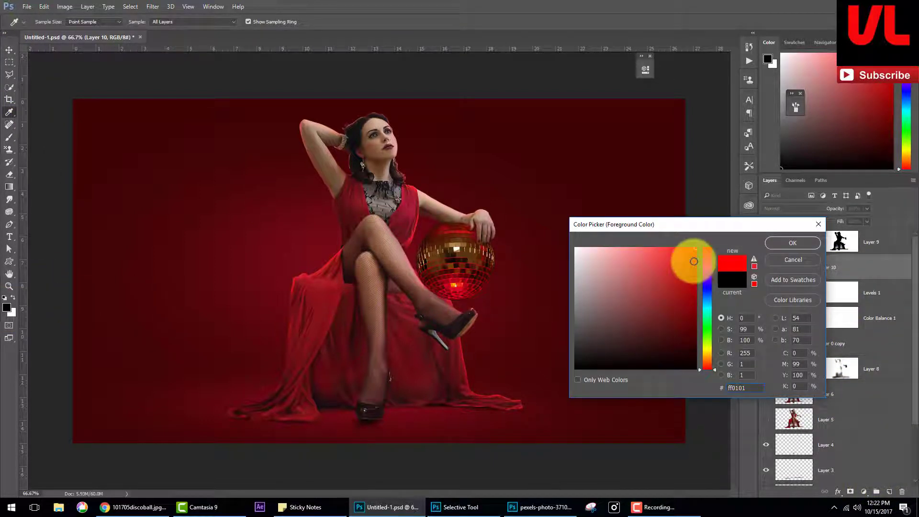
{"action": "left_click_drag", "start_coordinate": [705, 360], "coordinate": [704, 366]}
{"action": "left_click", "coordinate": [783, 245]}
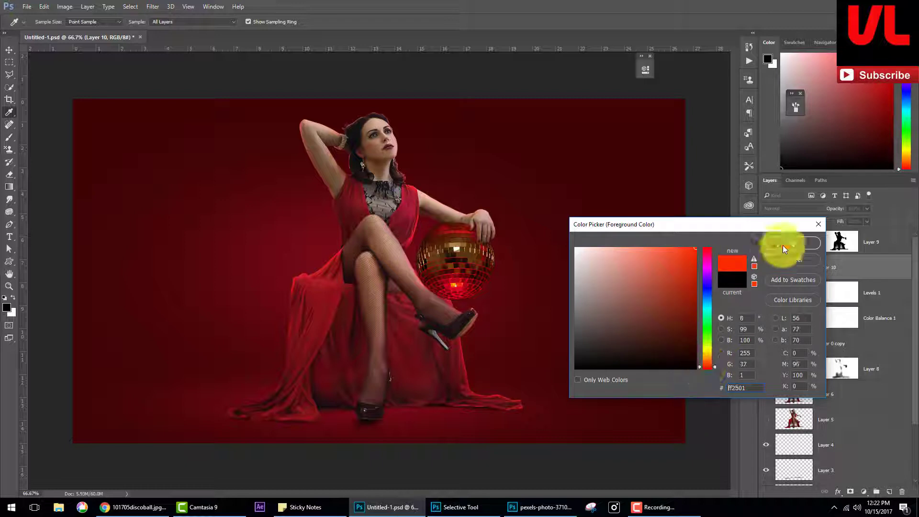
{"action": "left_click", "coordinate": [9, 137]}
- Set Layer 10 to Soft Light and paint a red glow over the disco ball with a 300 px soft brush
{"action": "left_click", "coordinate": [818, 209]}
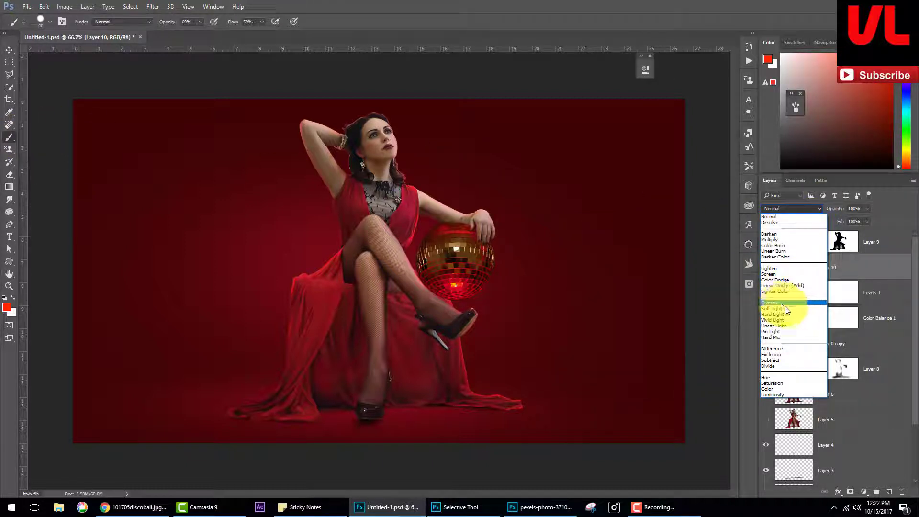
{"action": "left_click", "coordinate": [787, 310]}
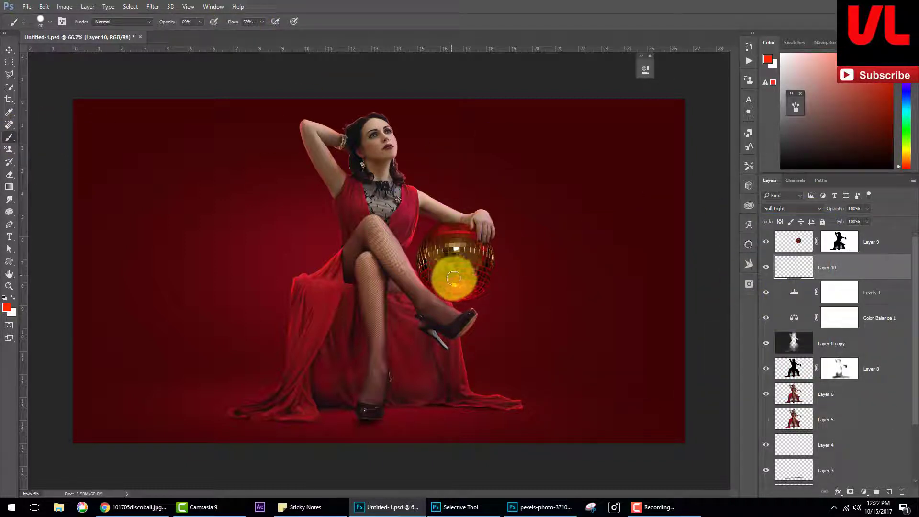
{"action": "right_click", "coordinate": [582, 182]}
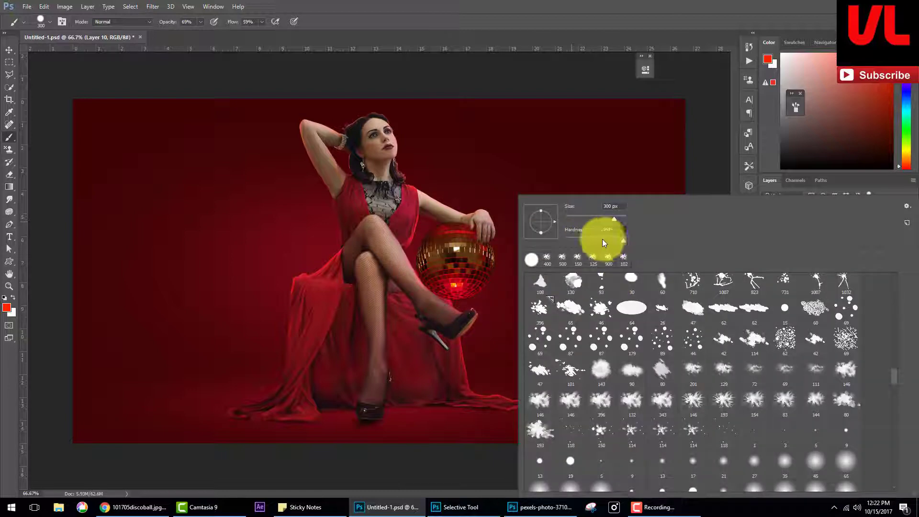
{"action": "key", "text": "Return"}
{"action": "left_click_drag", "start_coordinate": [456, 295], "coordinate": [455, 303]}
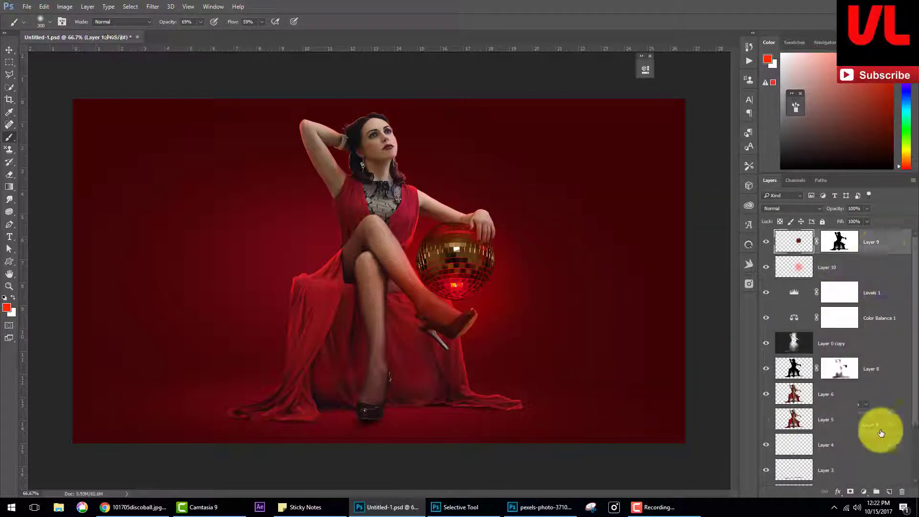
- Add Layer 11 in Soft Light and dab more red glow onto the disco ball
{"action": "left_click", "coordinate": [889, 492]}
{"action": "left_click", "coordinate": [792, 208]}
{"action": "left_click", "coordinate": [771, 308]}
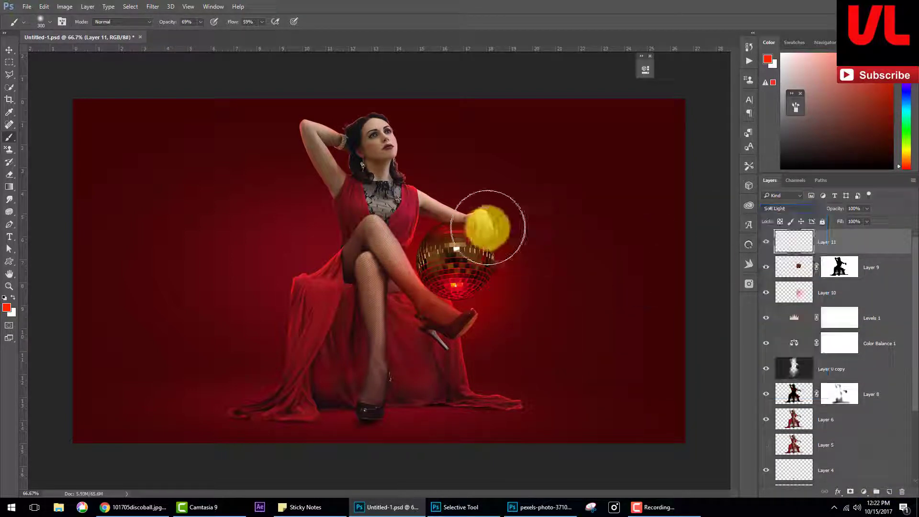
{"action": "left_click", "coordinate": [442, 256]}
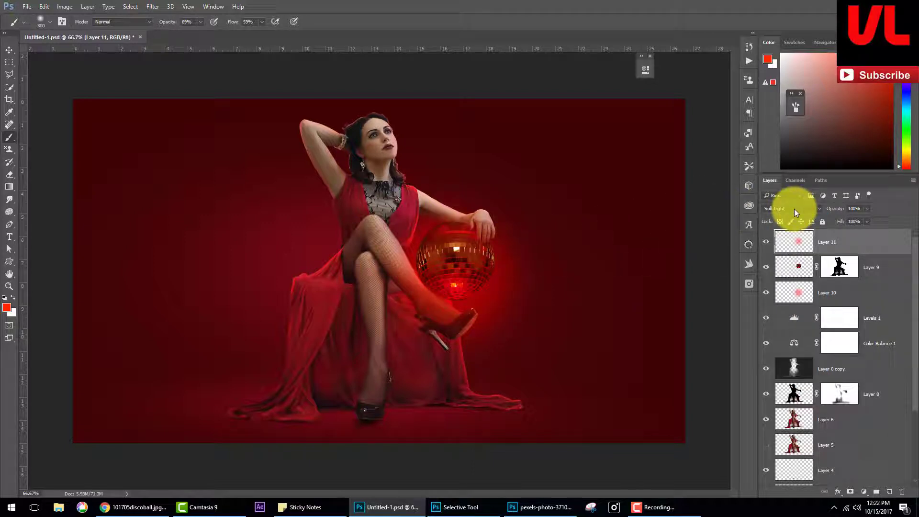
{"action": "left_click", "coordinate": [457, 275]}
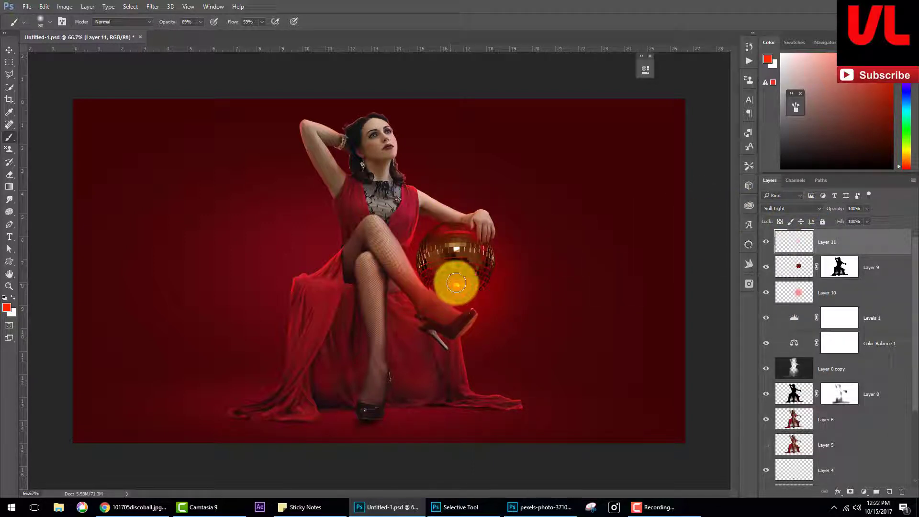
{"action": "left_click", "coordinate": [13, 298]}
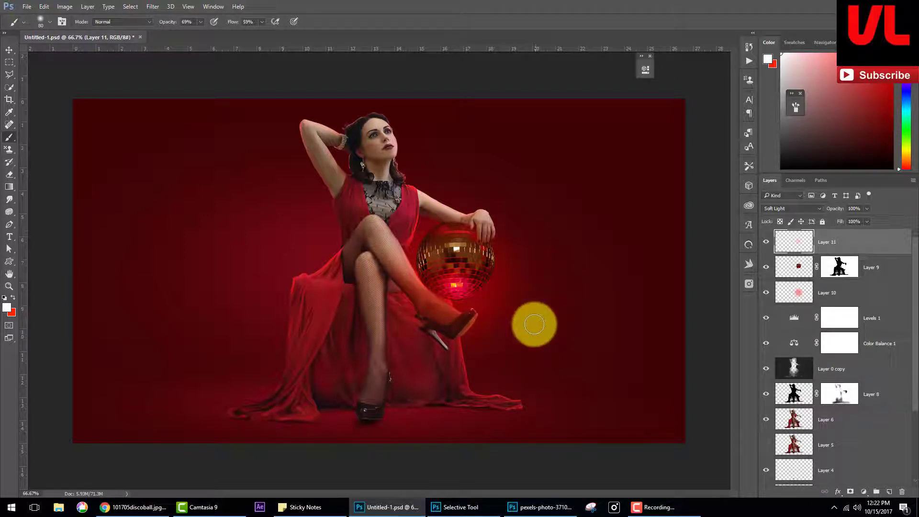
- Erase part of Layer 10's glow with a 175 px eraser
{"action": "left_click", "coordinate": [793, 293]}
{"action": "left_click", "coordinate": [9, 174]}
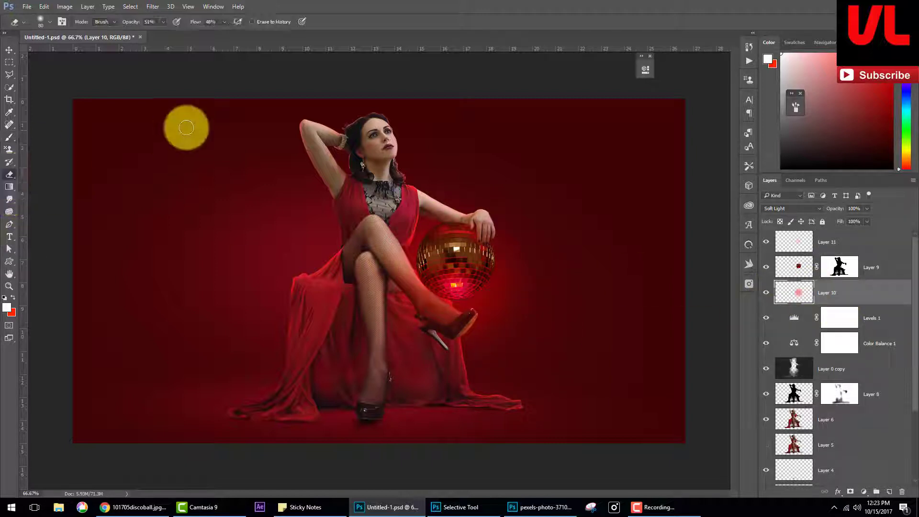
{"action": "key", "text": "bracketright"}
{"action": "key", "text": "bracketright"}
{"action": "key", "text": "bracketright"}
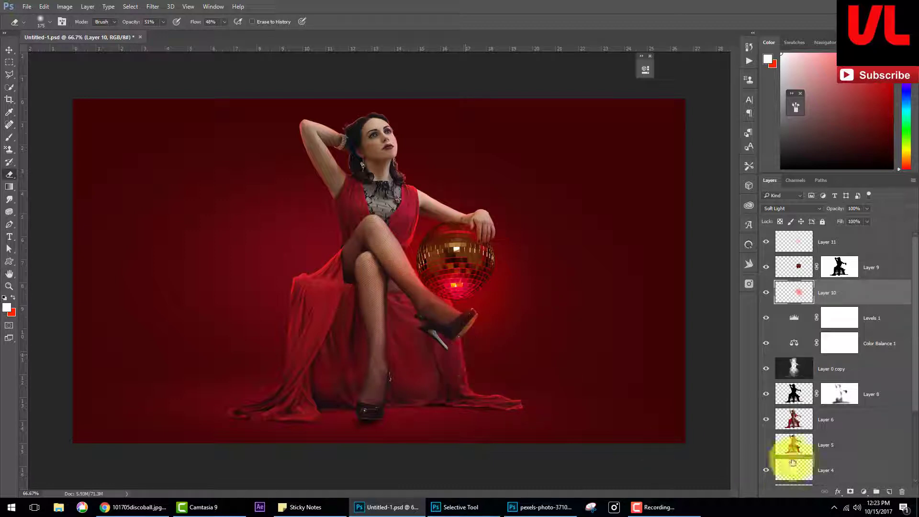
- Add a new Layer 12 set to Color Dodge, with a red foreground colour
{"action": "left_click", "coordinate": [889, 492]}
{"action": "left_click_drag", "start_coordinate": [886, 298], "coordinate": [881, 241]}
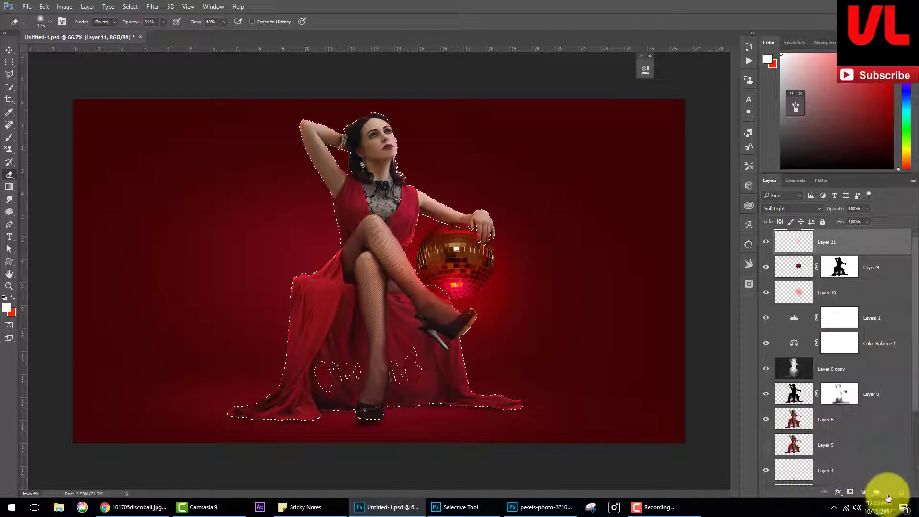
{"action": "left_click", "coordinate": [13, 297]}
{"action": "left_click", "coordinate": [7, 308]}
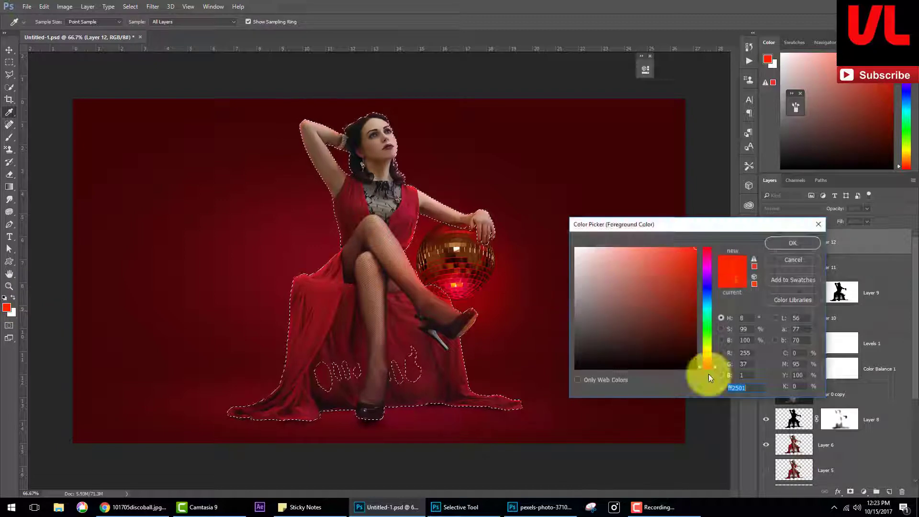
{"action": "left_click_drag", "start_coordinate": [709, 374], "coordinate": [708, 372]}
{"action": "left_click", "coordinate": [785, 242]}
{"action": "key", "text": "e"}
{"action": "left_click", "coordinate": [791, 208]}
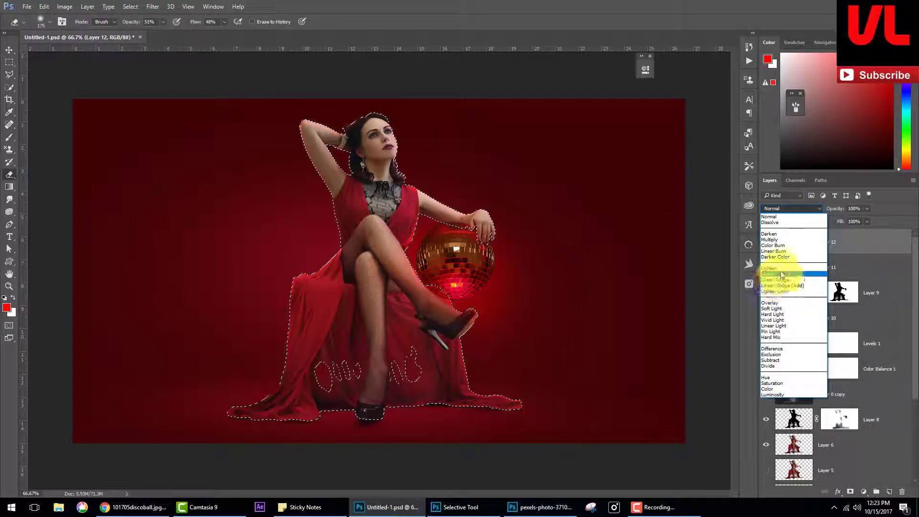
{"action": "left_click", "coordinate": [781, 274]}
- Paint red light on the woman's leg with a 66 px brush
{"action": "right_click", "coordinate": [602, 234]}
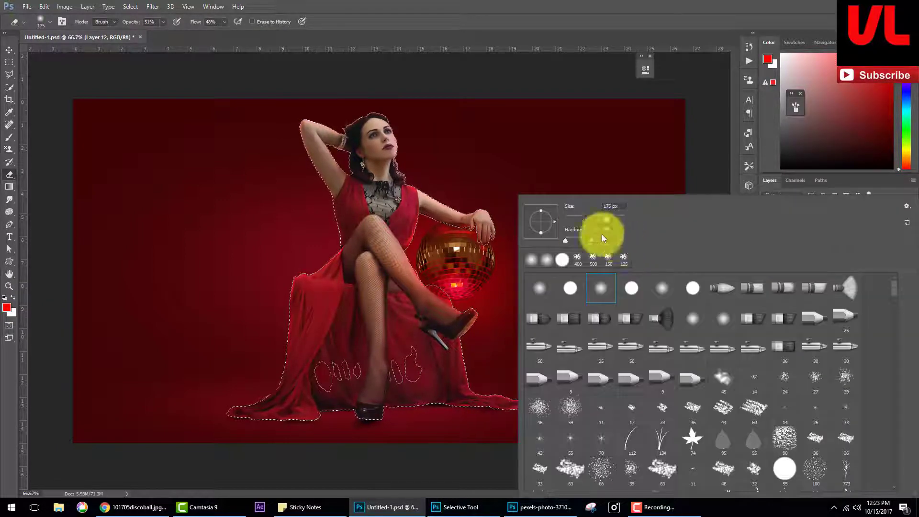
{"action": "left_click_drag", "start_coordinate": [588, 220], "coordinate": [577, 220]}
{"action": "left_click", "coordinate": [413, 258]}
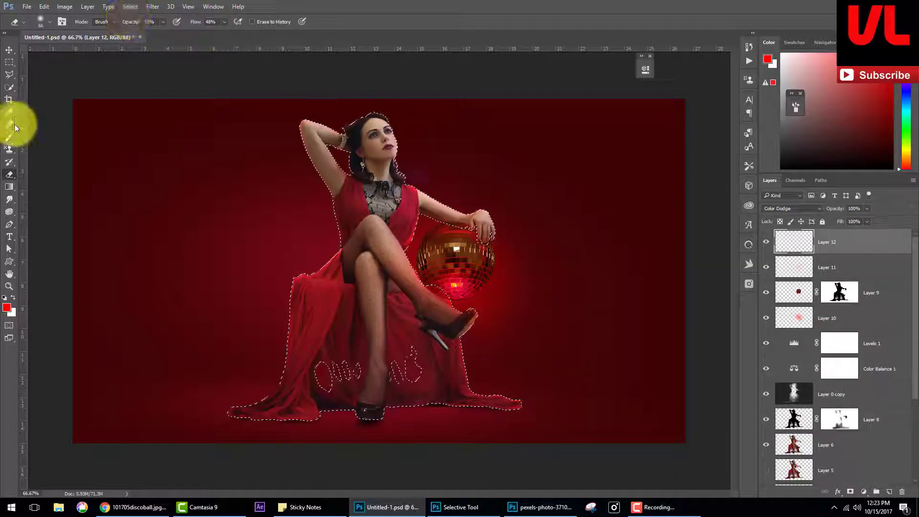
{"action": "left_click", "coordinate": [9, 137]}
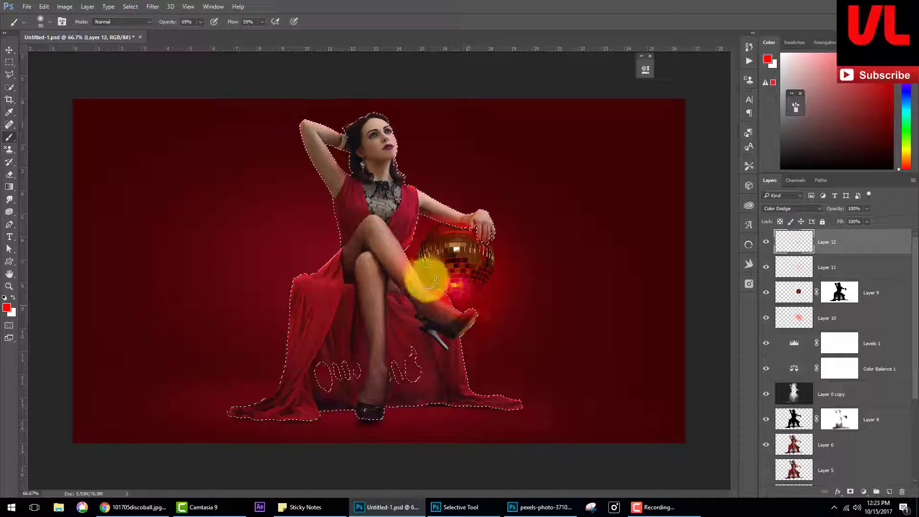
{"action": "key", "text": "ctrl+d"}
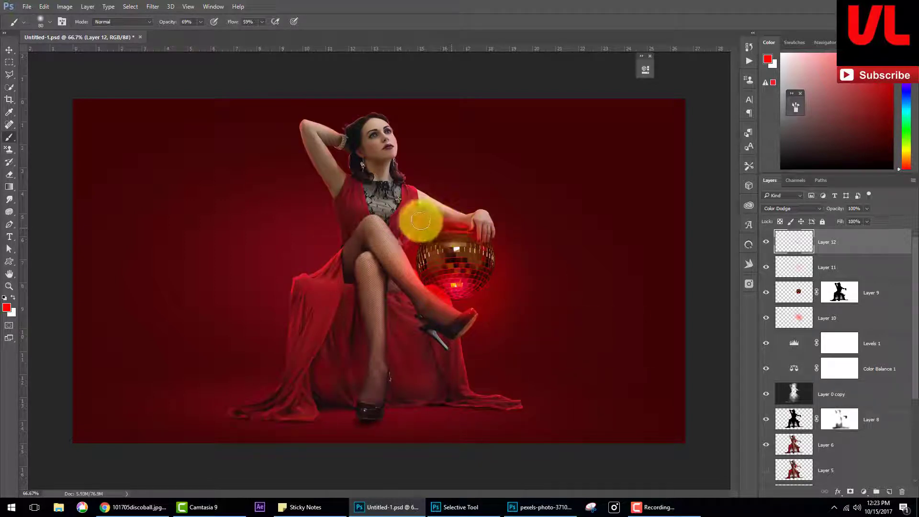
{"action": "left_click", "coordinate": [793, 444], "text": "ctrl"}
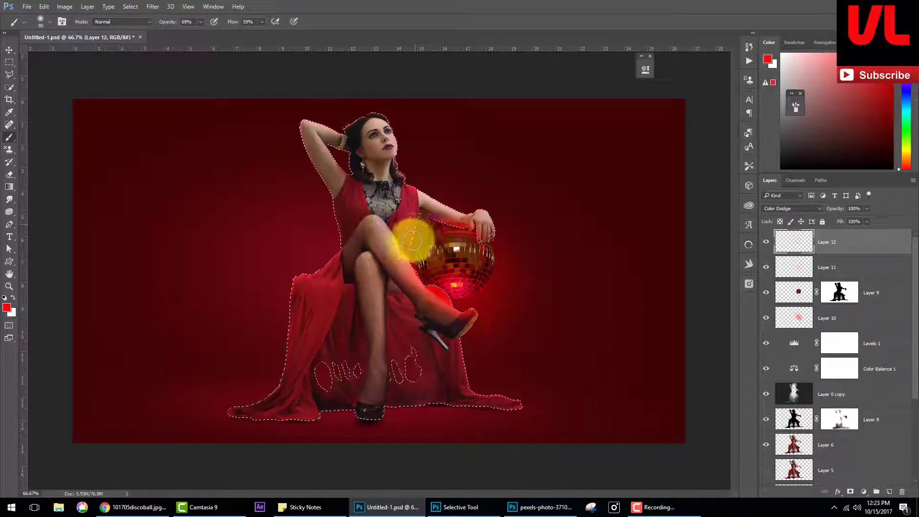
- Confirm Layer 12's Layer Style, then select Layer 9's mask and brush at 100% opacity
{"action": "double_click", "coordinate": [808, 241]}
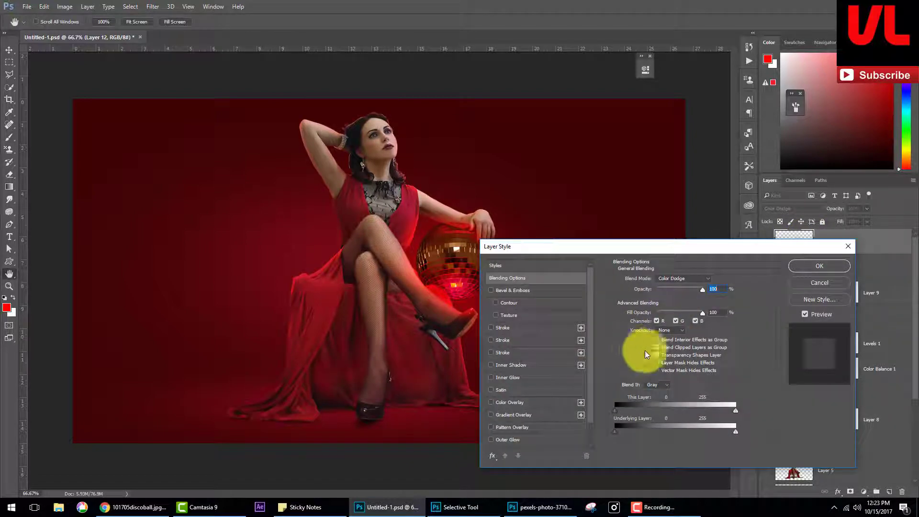
{"action": "left_click", "coordinate": [819, 266]}
{"action": "key", "text": "b"}
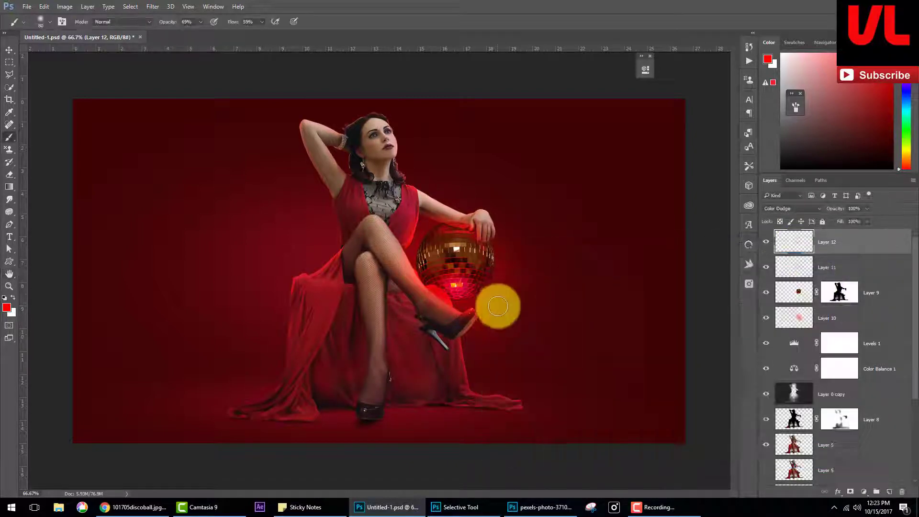
{"action": "left_click", "coordinate": [768, 292]}
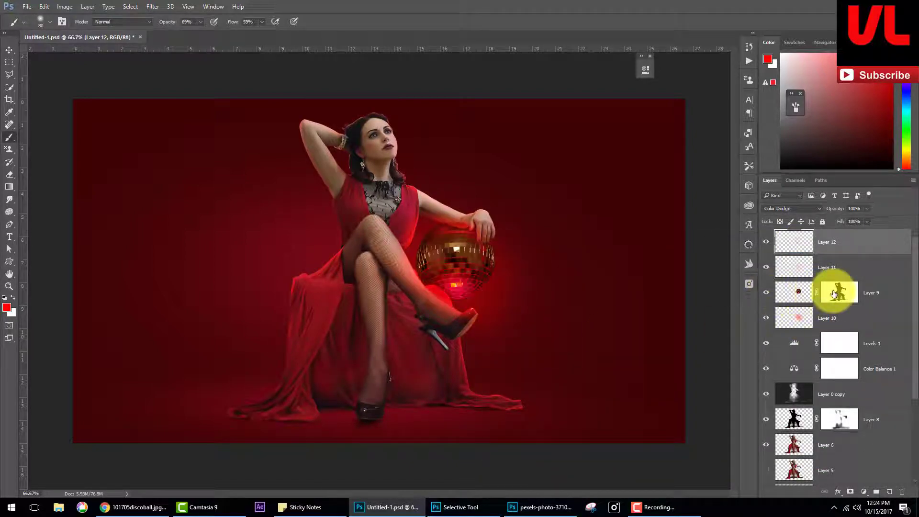
{"action": "left_click", "coordinate": [840, 293]}
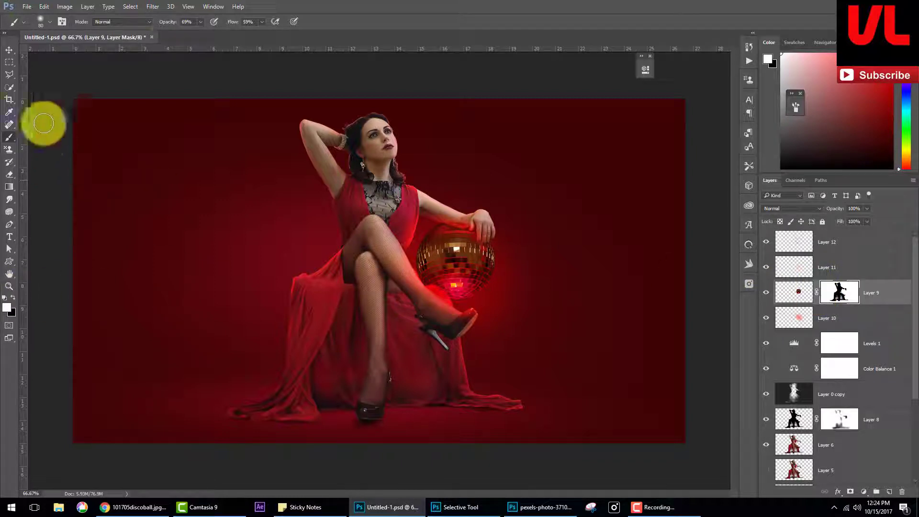
{"action": "left_click_drag", "start_coordinate": [162, 21], "coordinate": [178, 21]}
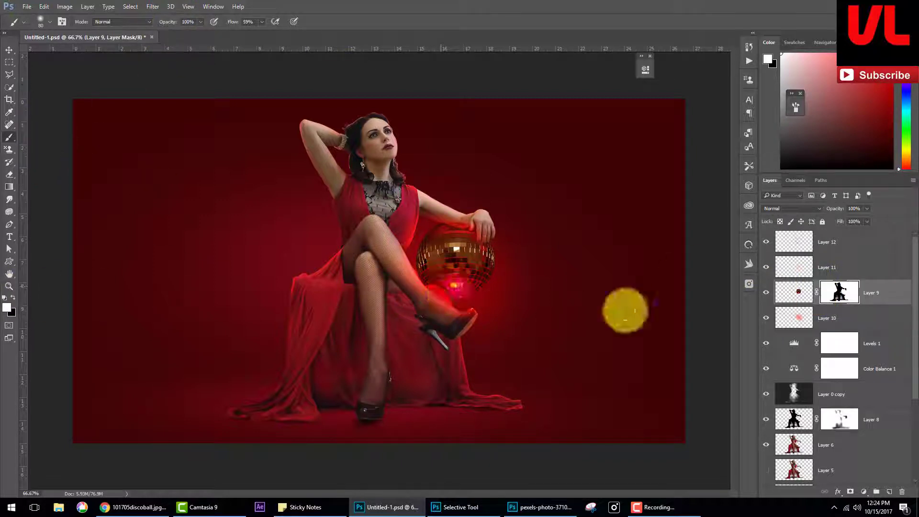
- Toggle the disco ball and glow layers to compare, then erase and repaint on Layer 12
{"action": "left_click", "coordinate": [765, 293]}
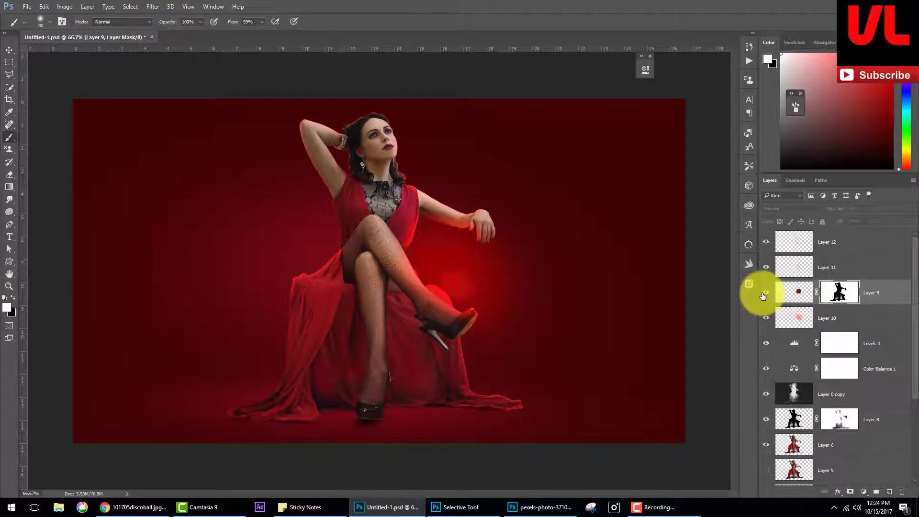
{"action": "left_click", "coordinate": [766, 267]}
{"action": "left_click", "coordinate": [765, 242]}
{"action": "left_click", "coordinate": [794, 243]}
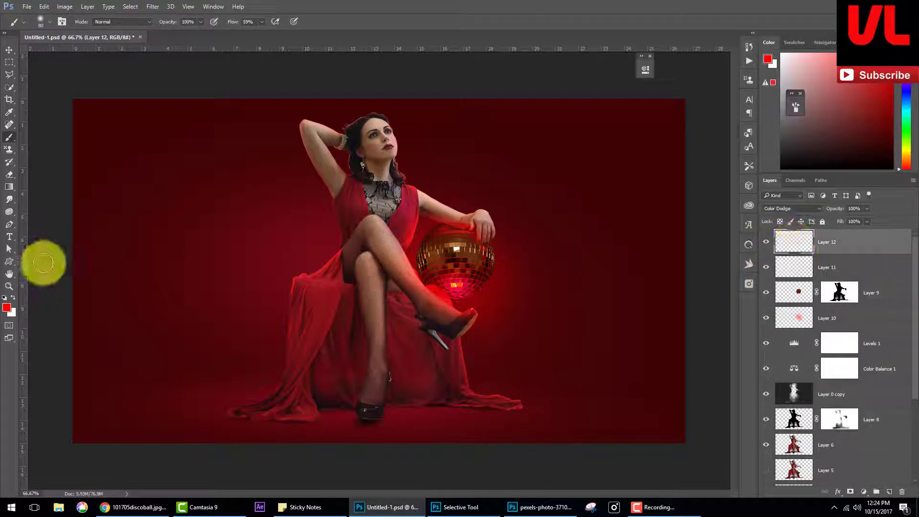
{"action": "left_click", "coordinate": [9, 175]}
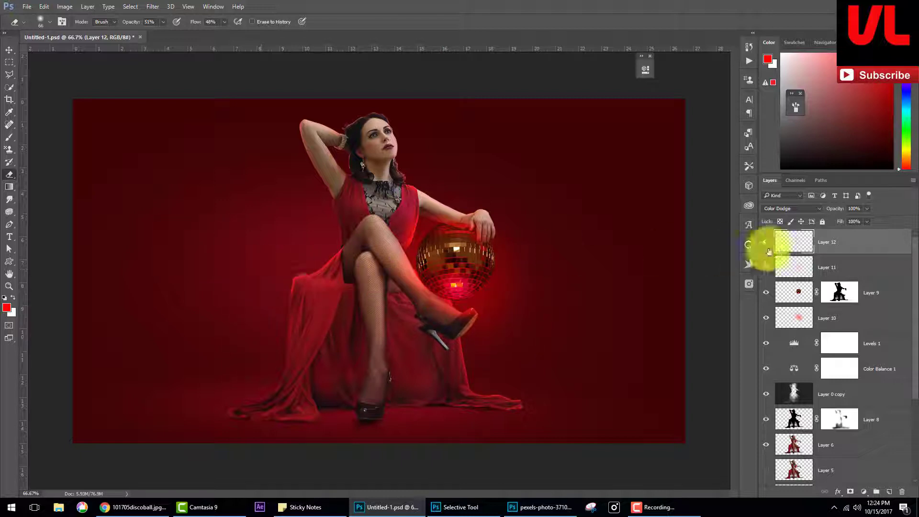
{"action": "left_click", "coordinate": [9, 137]}
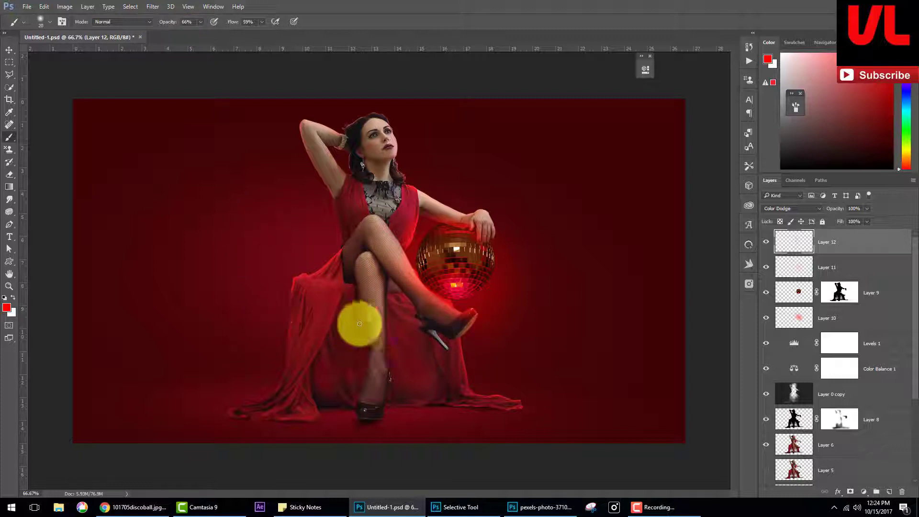
- Select Layer 9's mask with black as the foreground, then switch to the Move tool
{"action": "left_click", "coordinate": [838, 293]}
{"action": "left_click", "coordinate": [13, 297]}
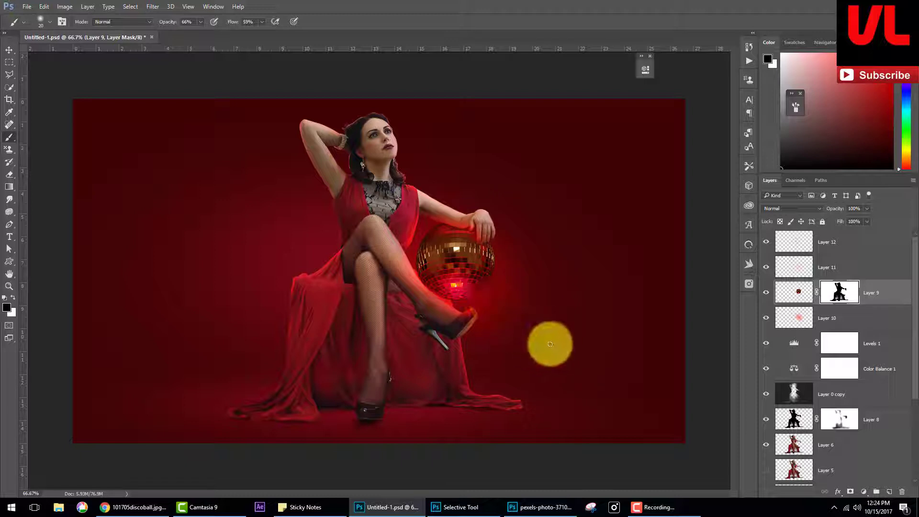
{"action": "left_click", "coordinate": [9, 50]}
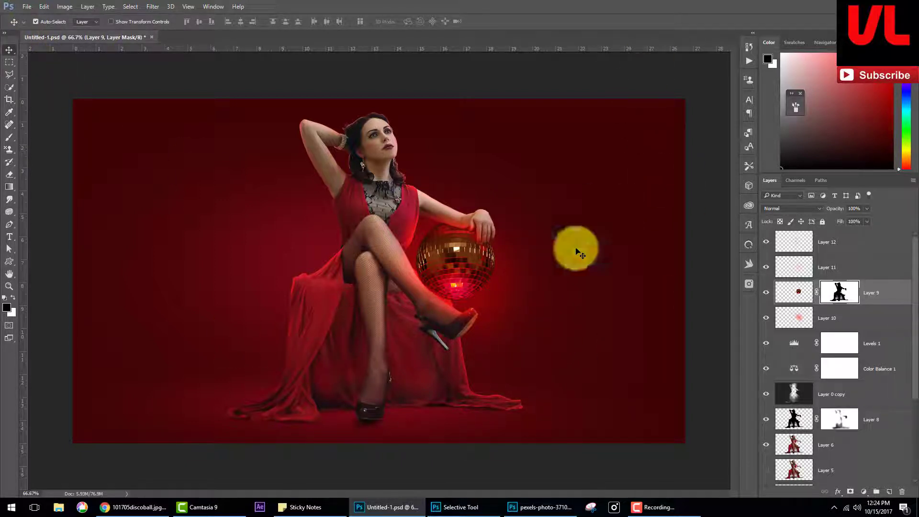
{"action": "left_click", "coordinate": [652, 506]}
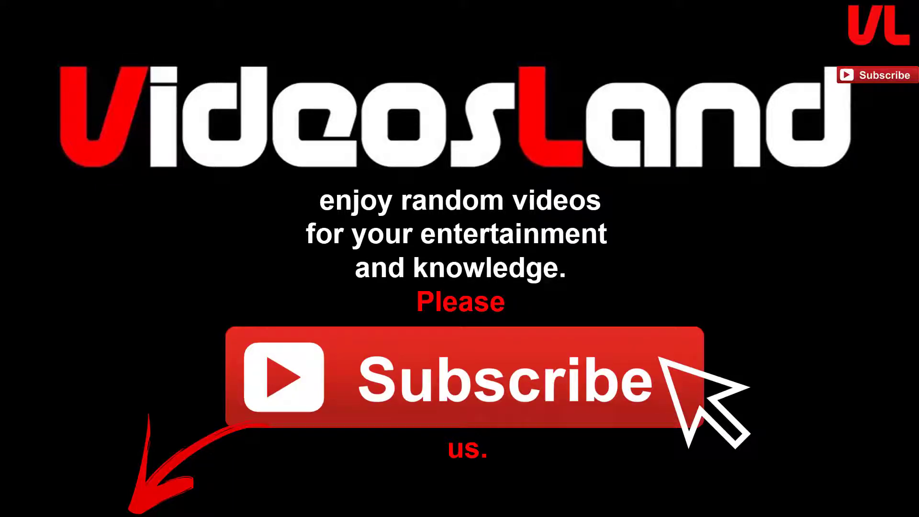